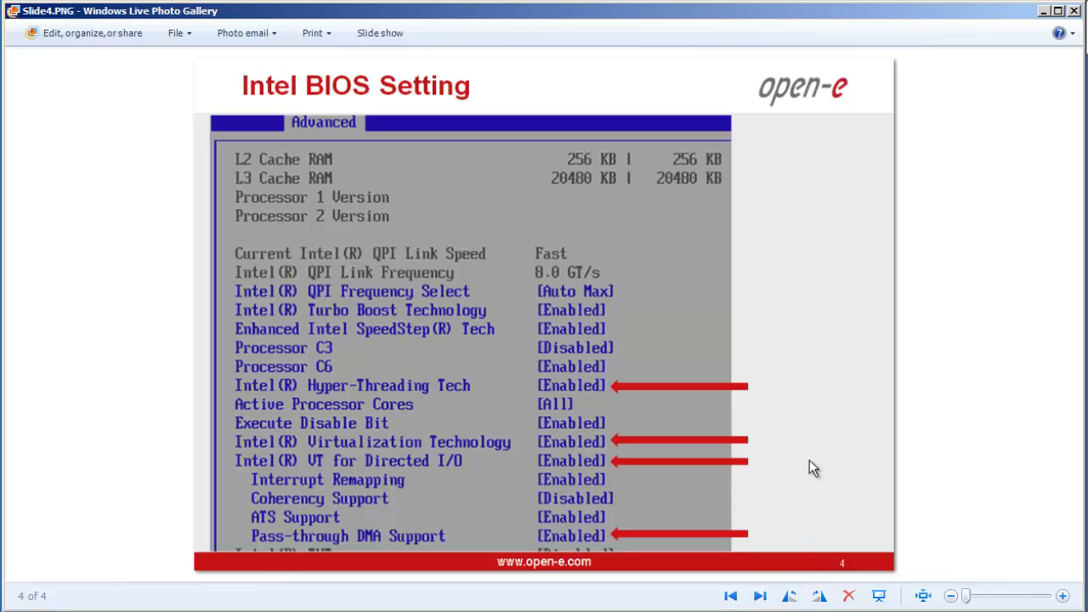
# - Switch to vSphere Client, select datastore1 and check the client and ESXi versions in the About VMware vSphere information
pyautogui.click(216, 592)
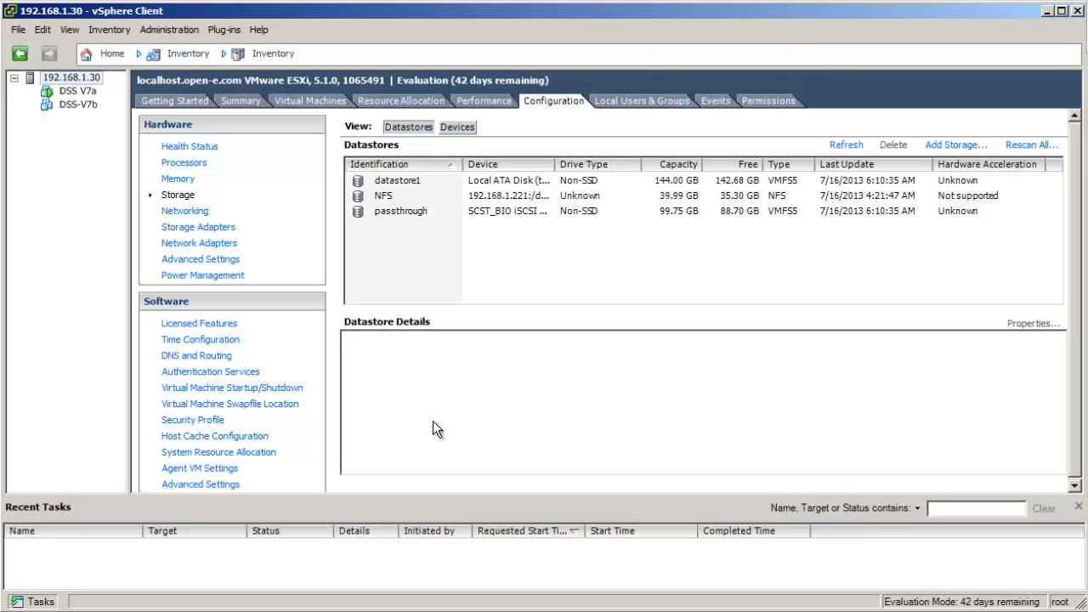
pyautogui.click(576, 187)
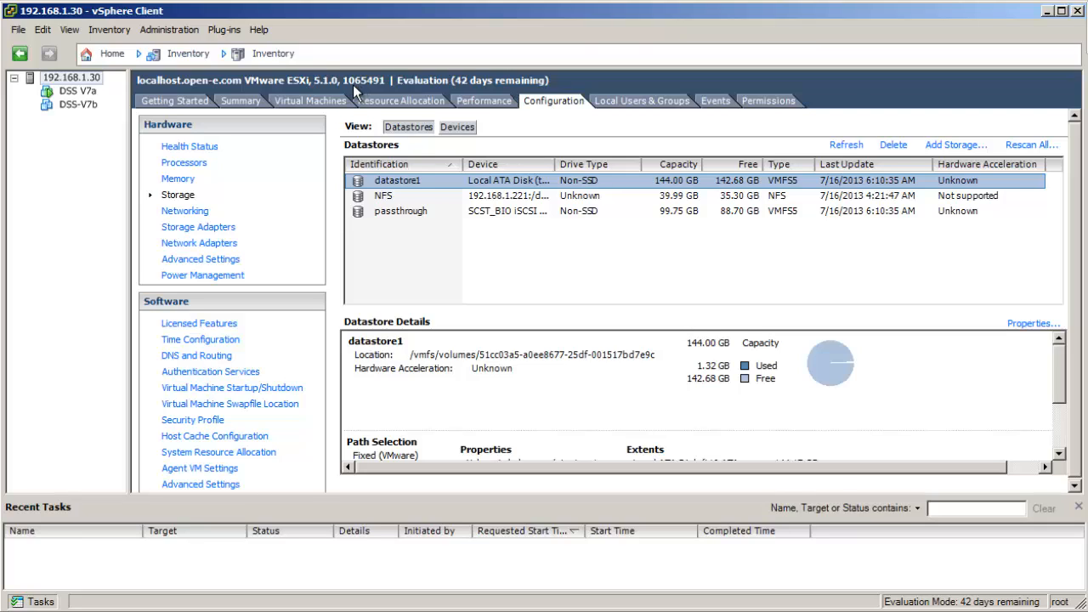
pyautogui.click(259, 30)
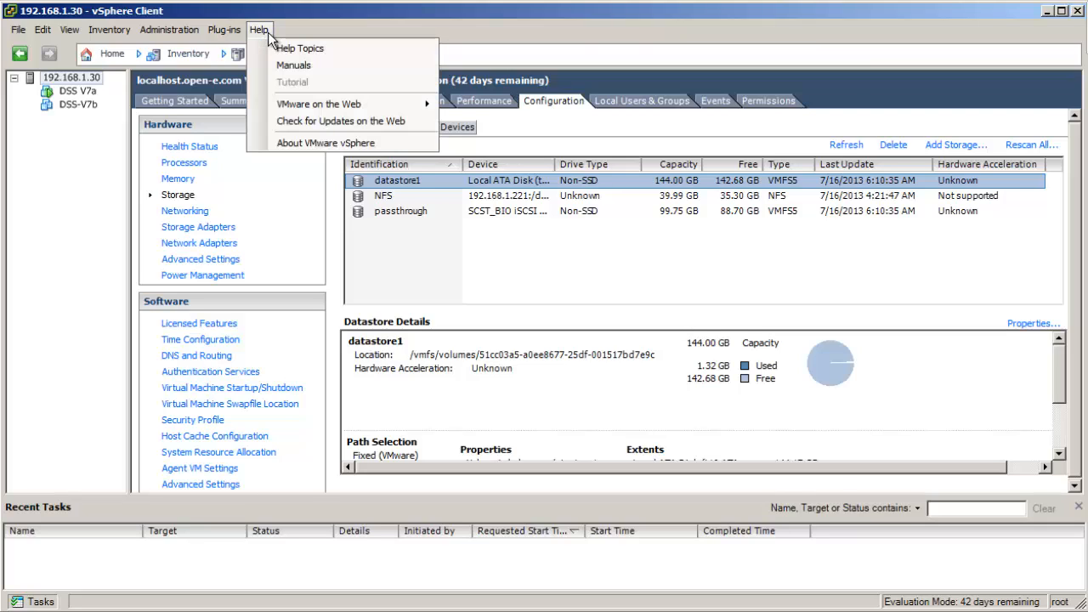
pyautogui.click(389, 143)
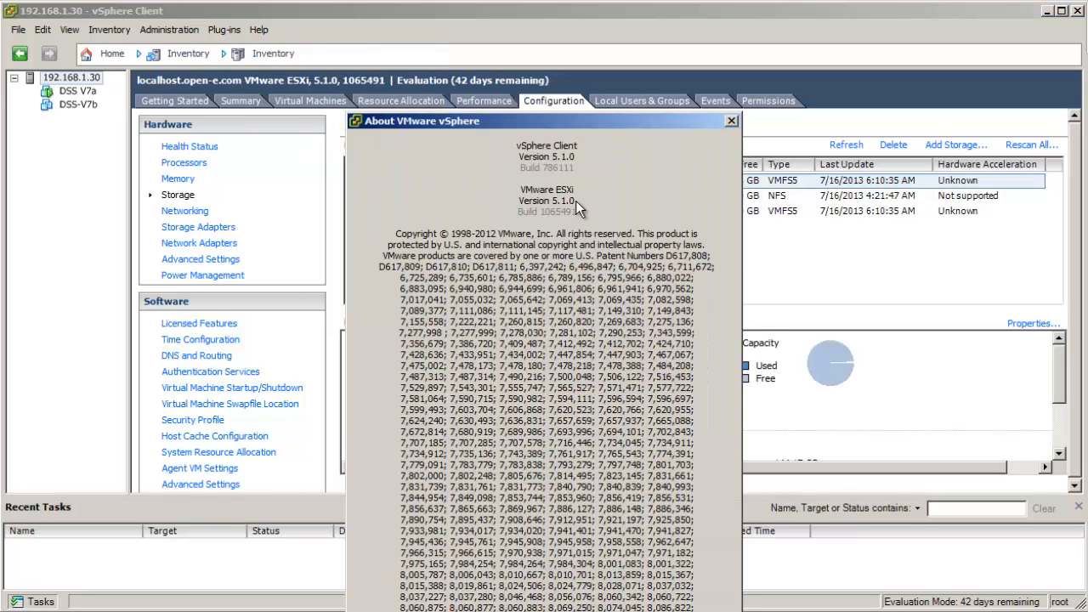
pyautogui.click(732, 122)
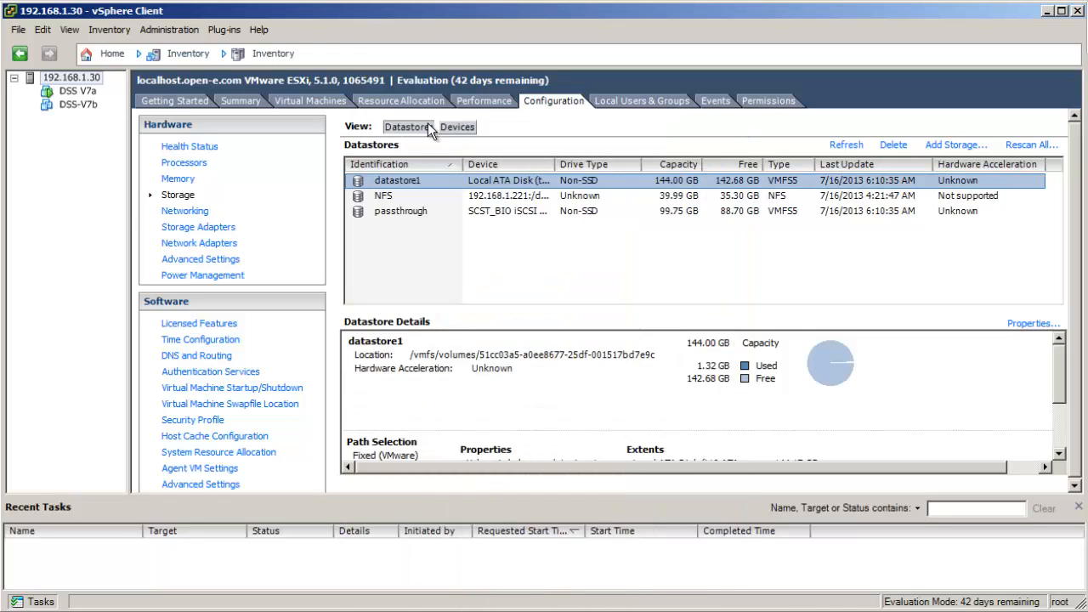
pyautogui.click(260, 33)
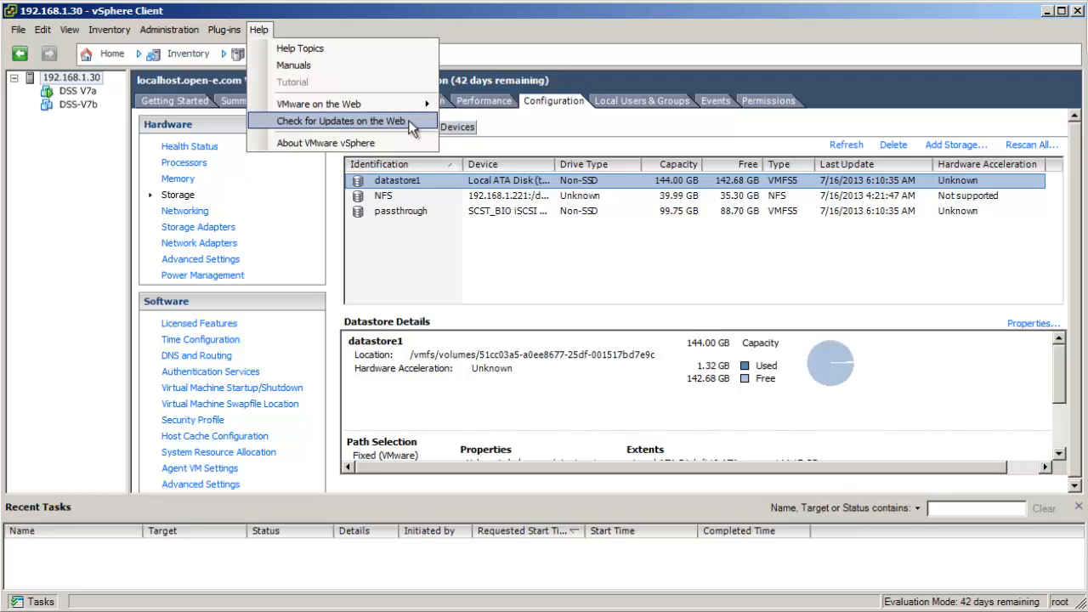
pyautogui.click(479, 268)
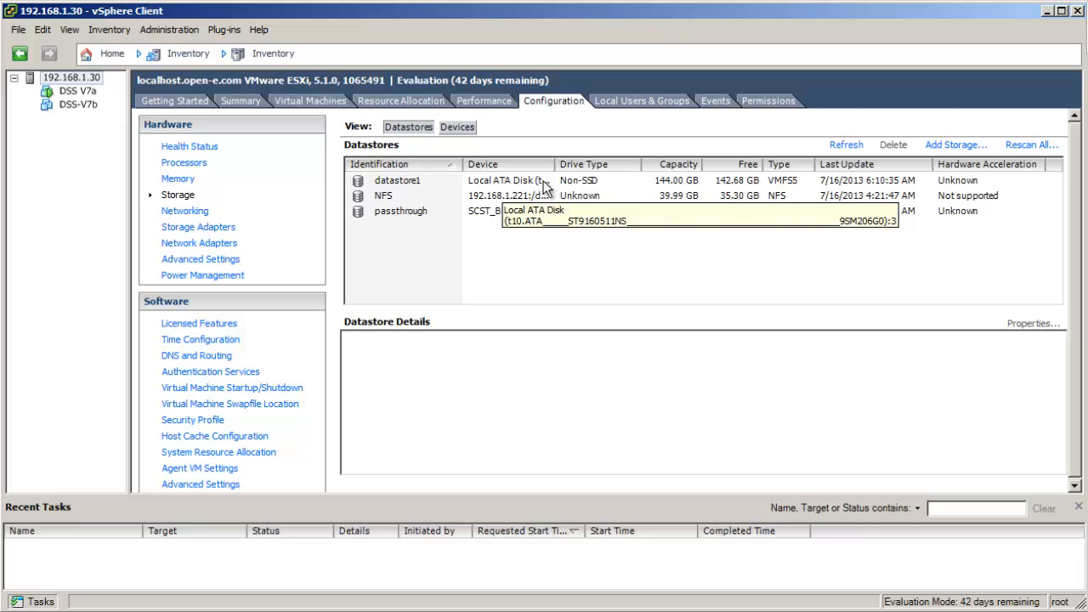
# - Widen the datastore list's Device column and browse datastore1's files, including the upload options for adding an ISO image
pyautogui.moveTo(558, 164); pyautogui.dragTo(666, 168)
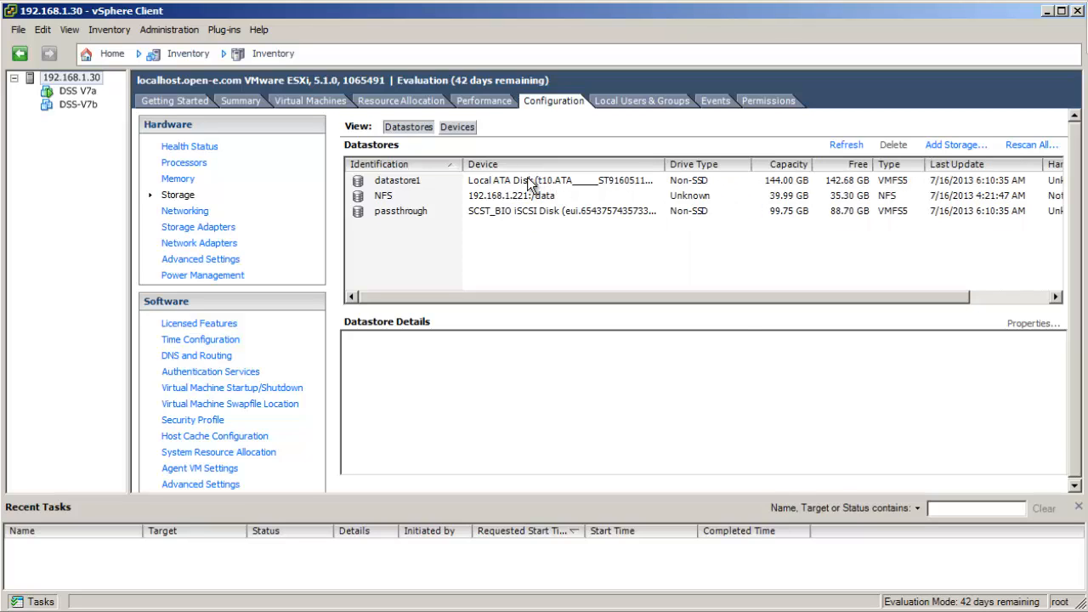
pyautogui.click(528, 183)
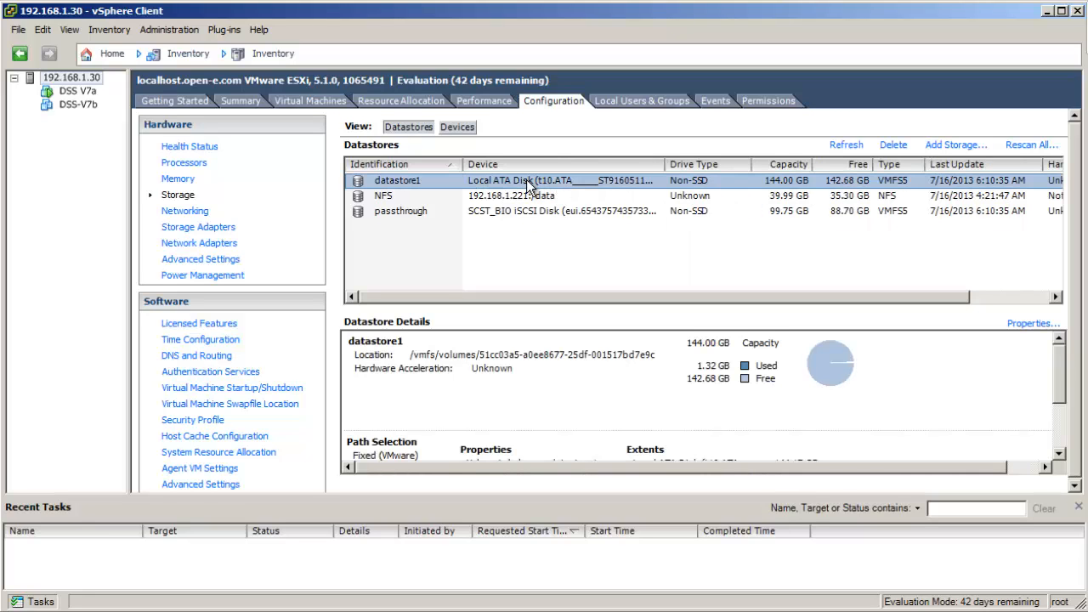
pyautogui.rightClick(528, 185)
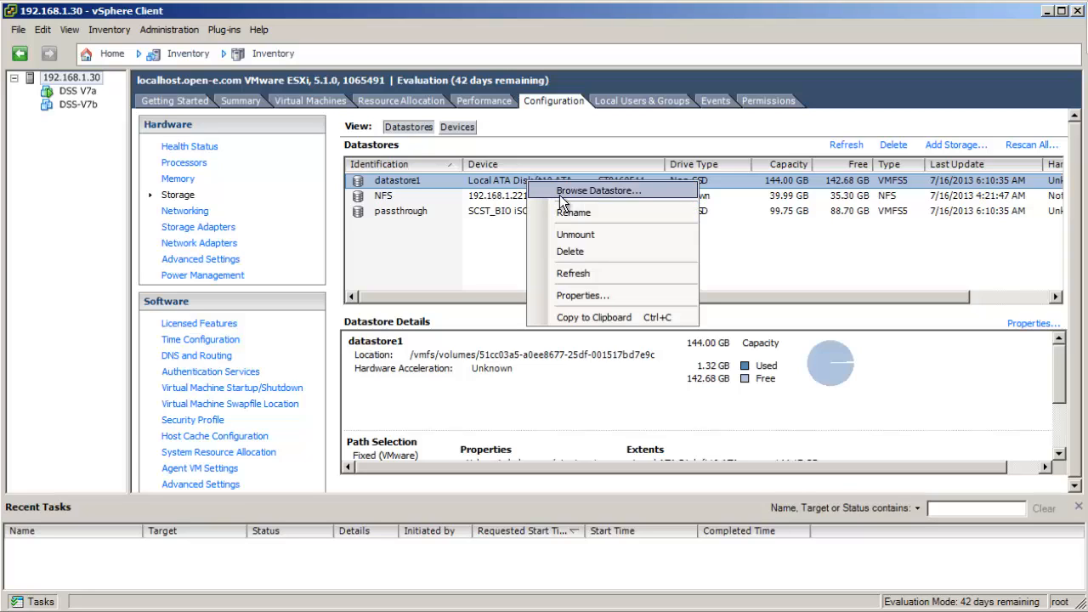
pyautogui.click(565, 188)
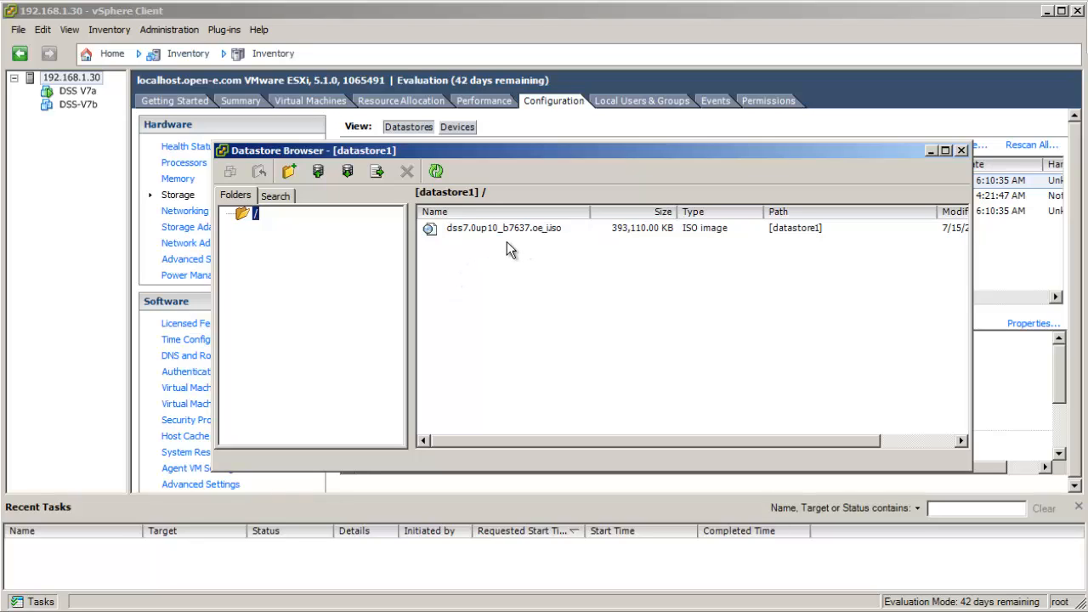
pyautogui.click(310, 174)
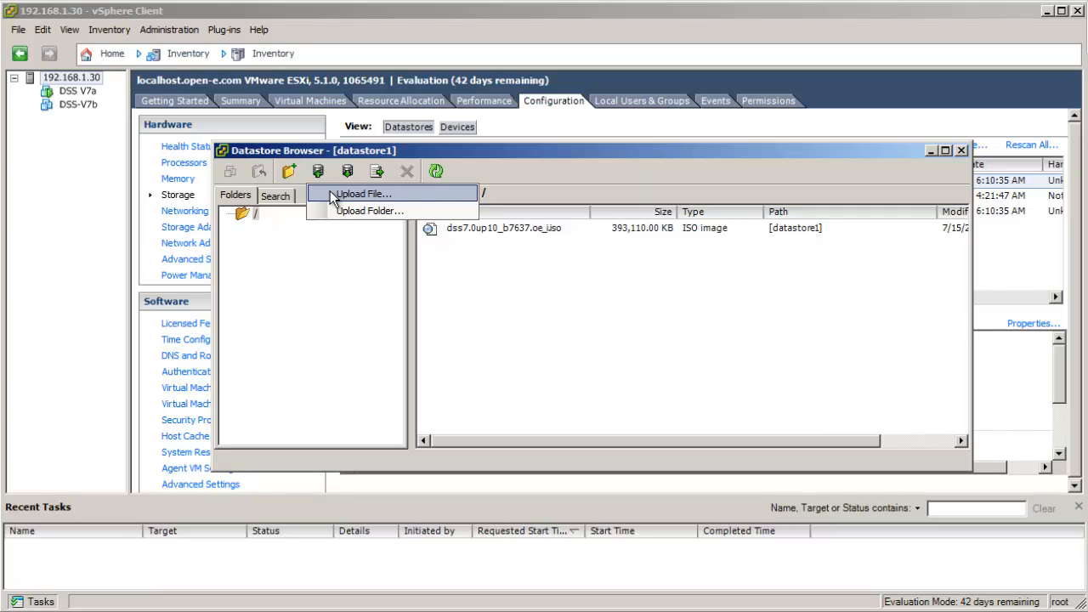
pyautogui.click(500, 288)
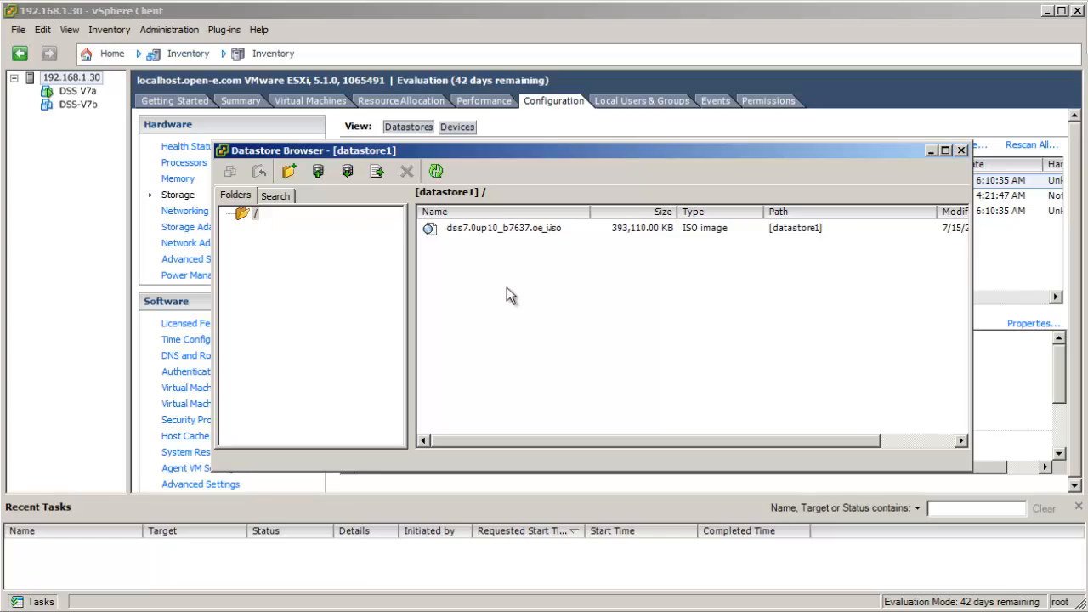
pyautogui.click(962, 150)
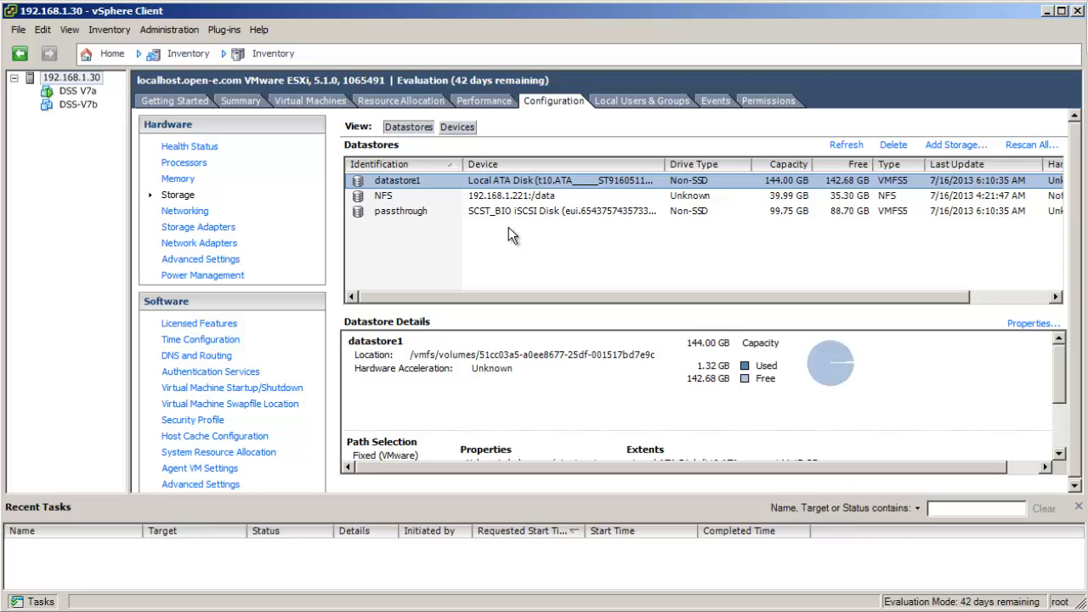
# - Browse the contents of the NFS datastore for ISO images and close the datastore browser
pyautogui.click(562, 197)
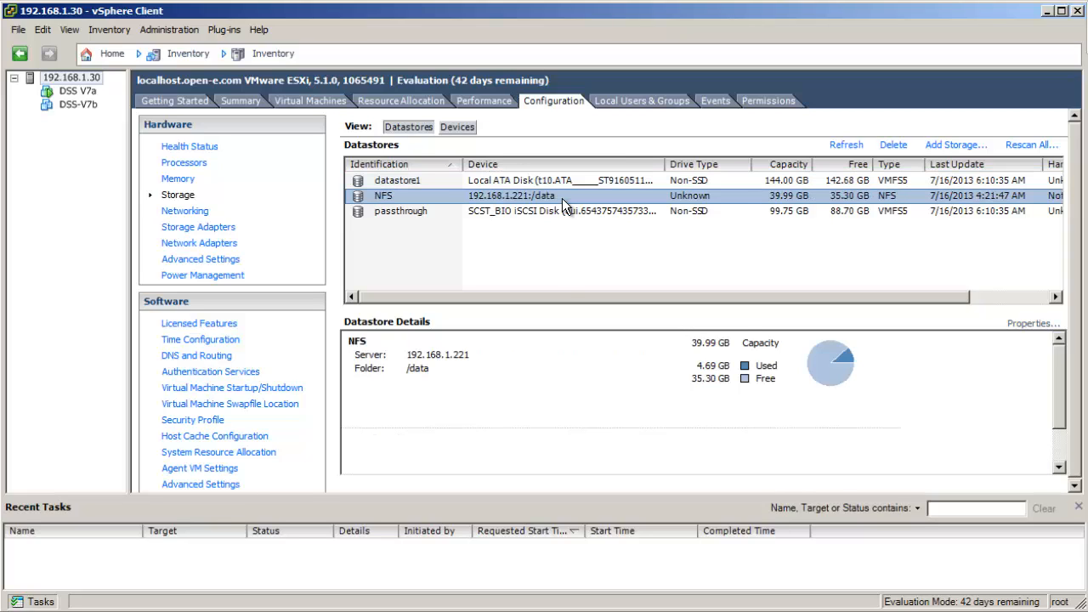
pyautogui.rightClick(562, 204)
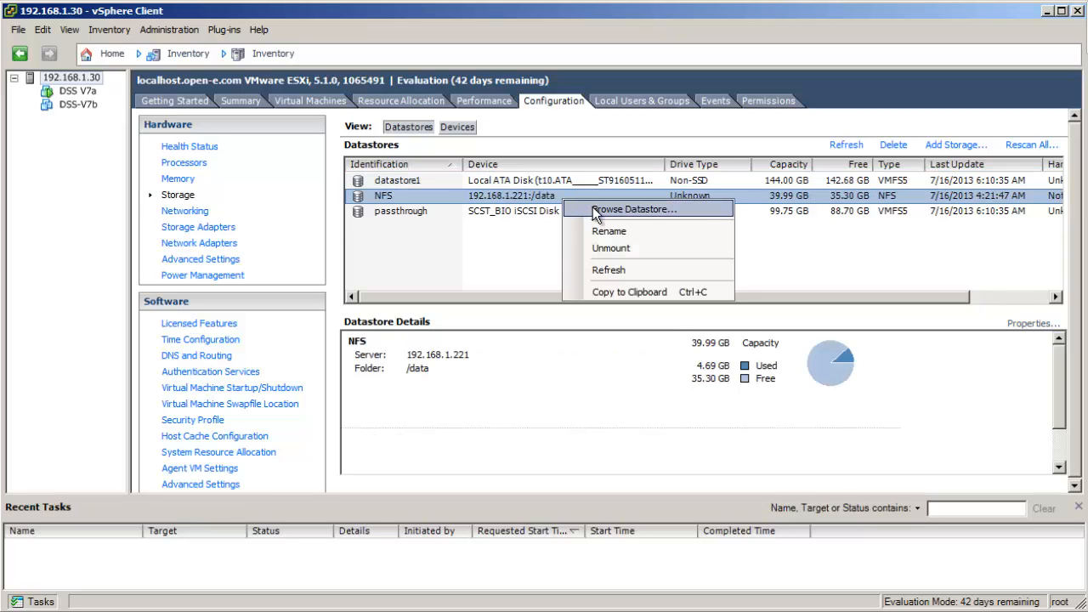
pyautogui.click(592, 207)
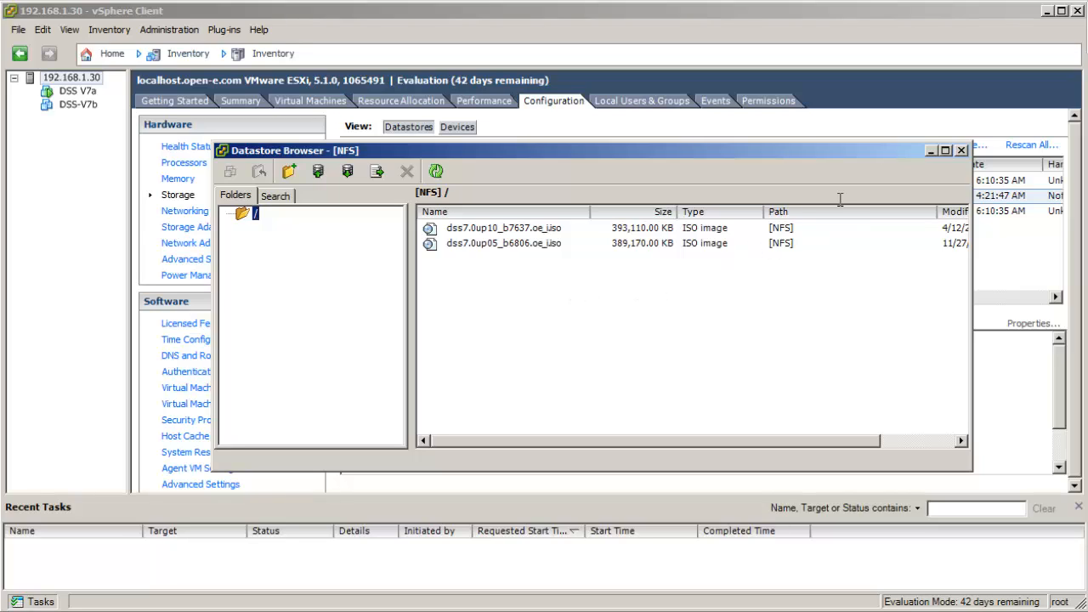
pyautogui.click(960, 151)
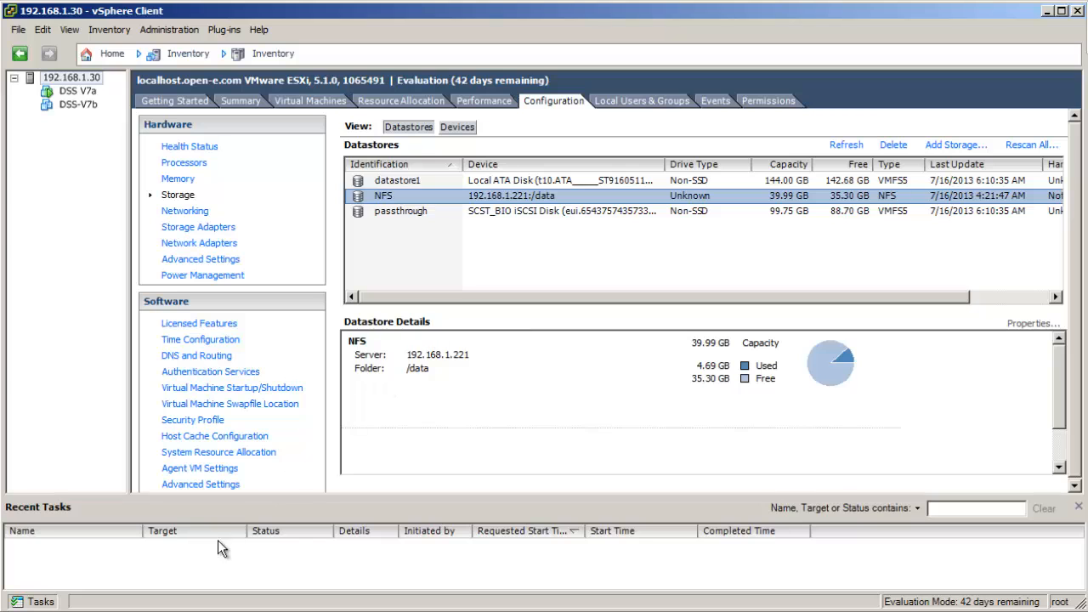
# - Switch to Firefox and open the 60-day trial download page for Open-E DSS V7 from its product page
pyautogui.click(163, 611)
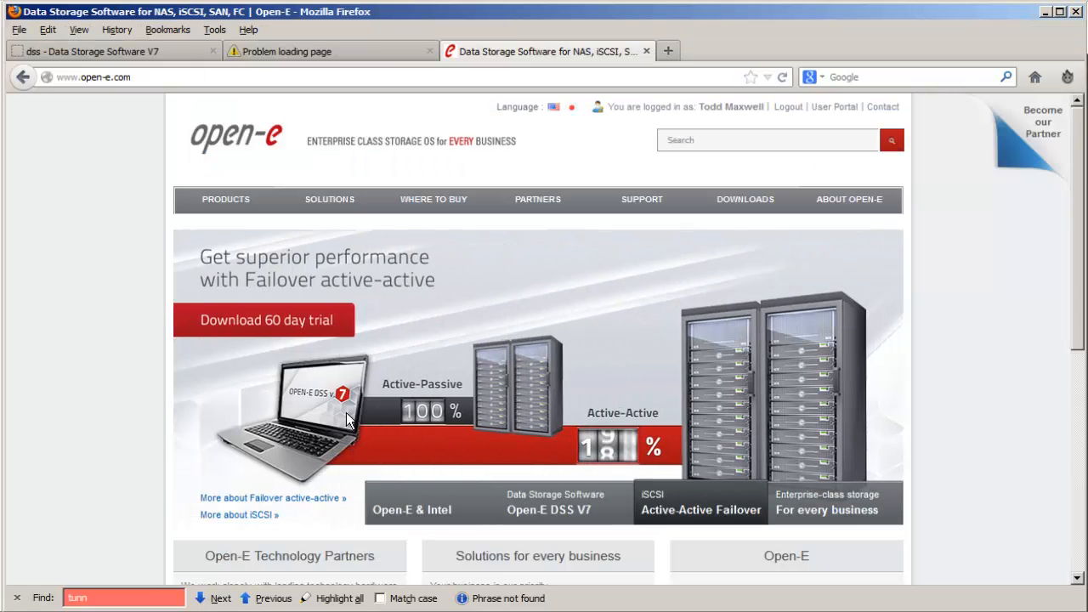
pyautogui.moveTo(249, 211)
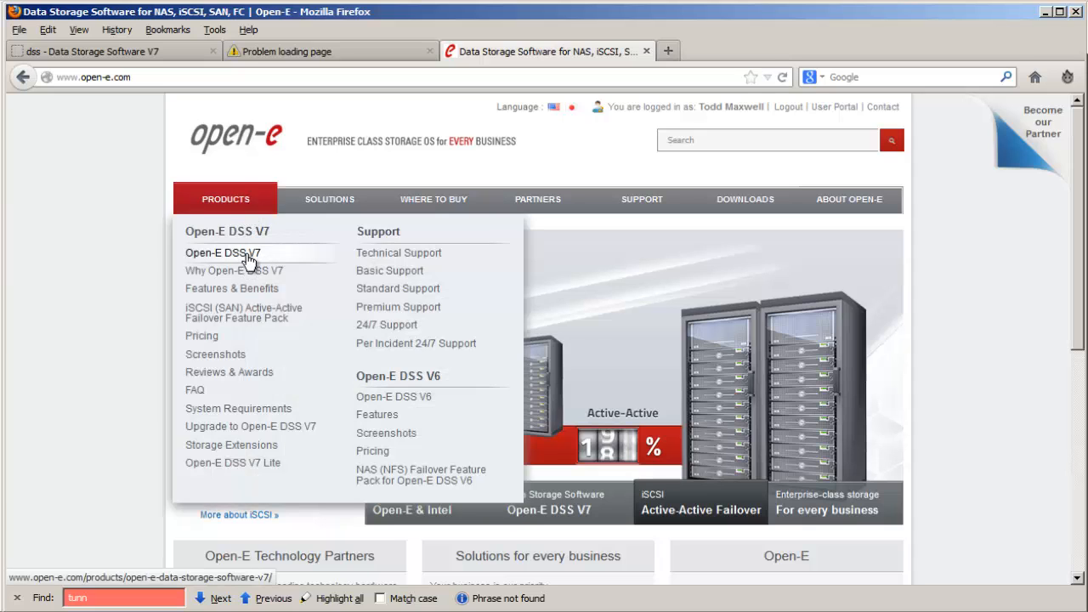
pyautogui.click(249, 261)
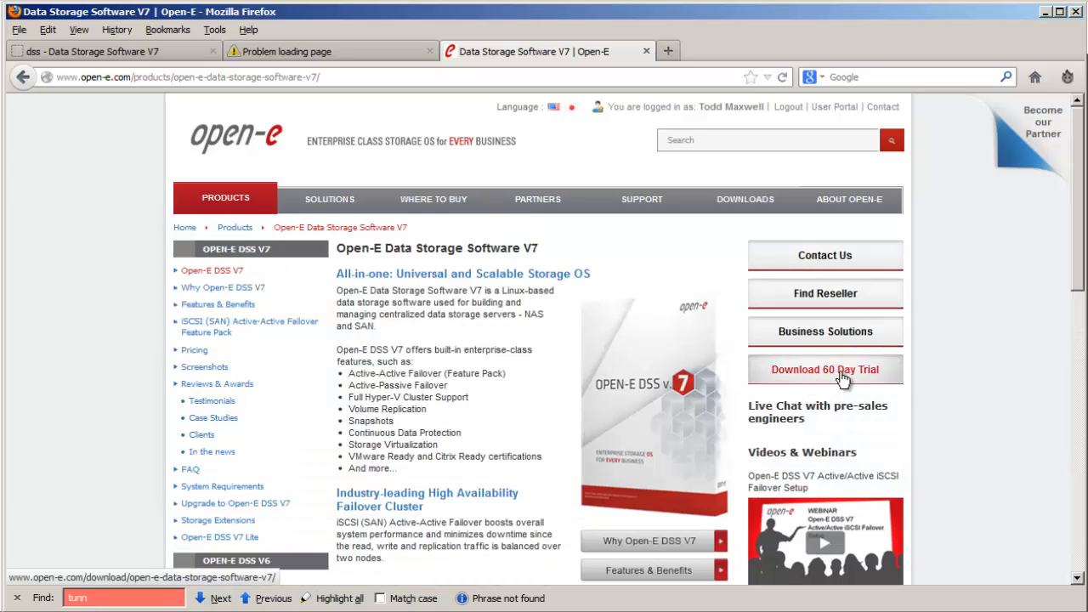
pyautogui.click(878, 378)
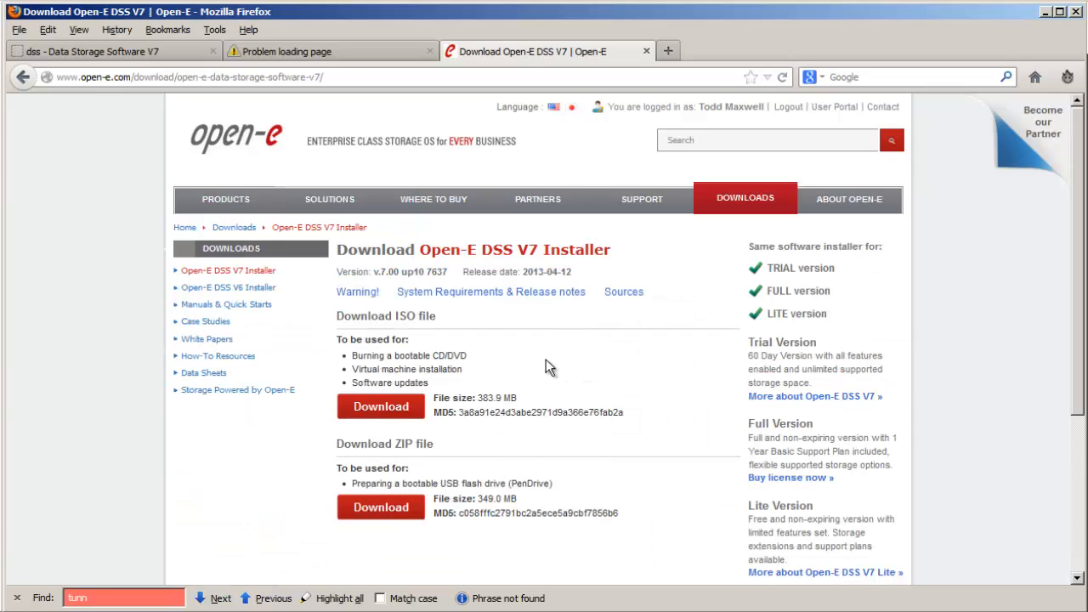
# - Highlight the "Download ISO file" heading and the build number 7637 on the installer download page
pyautogui.moveTo(439, 317); pyautogui.dragTo(337, 315)
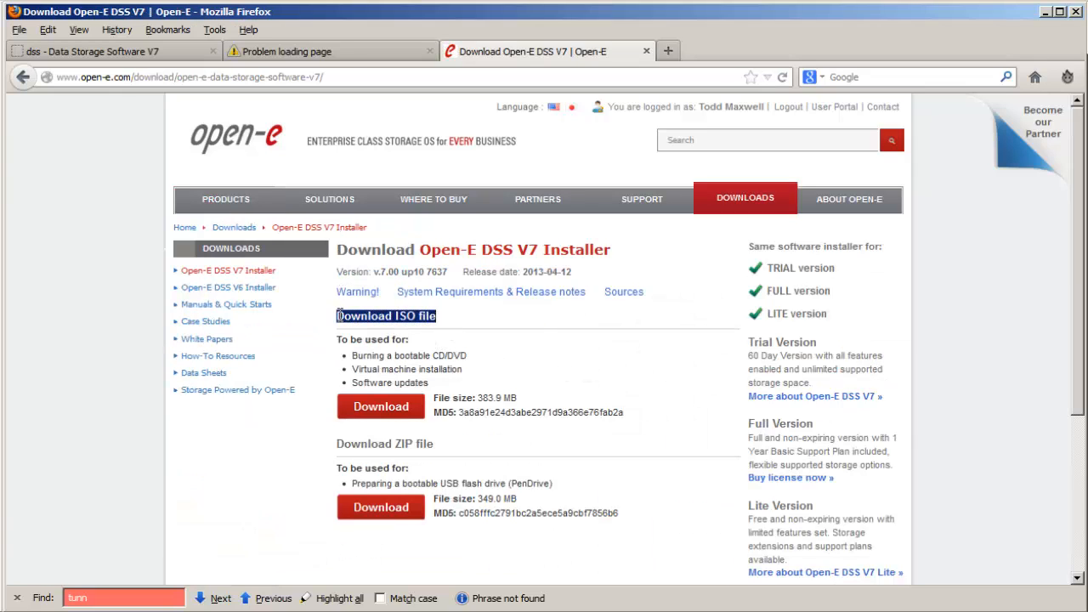
pyautogui.click(453, 274)
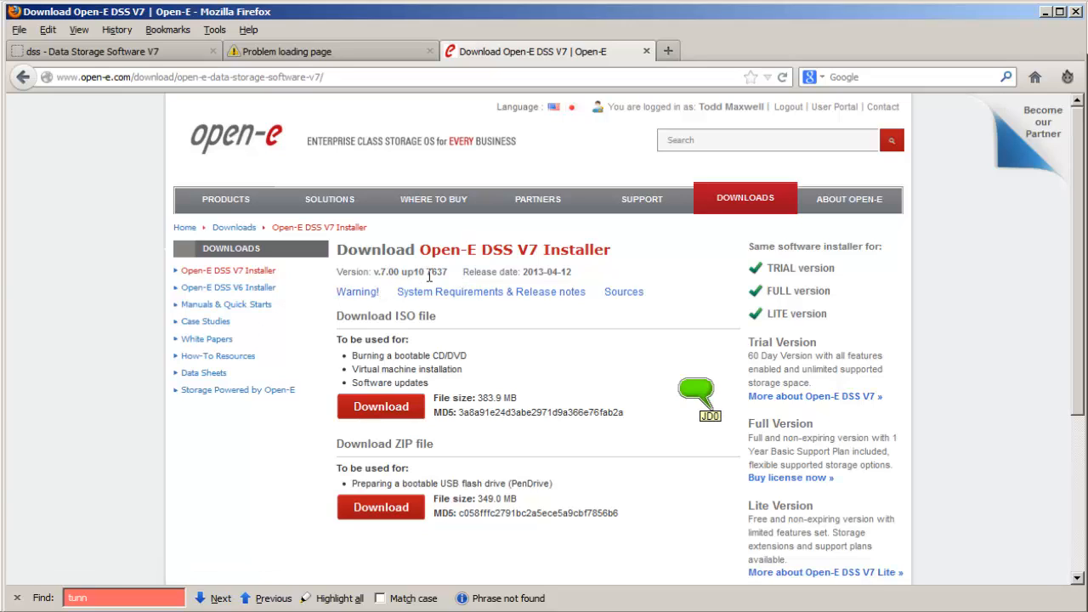
pyautogui.moveTo(426, 273); pyautogui.dragTo(448, 274)
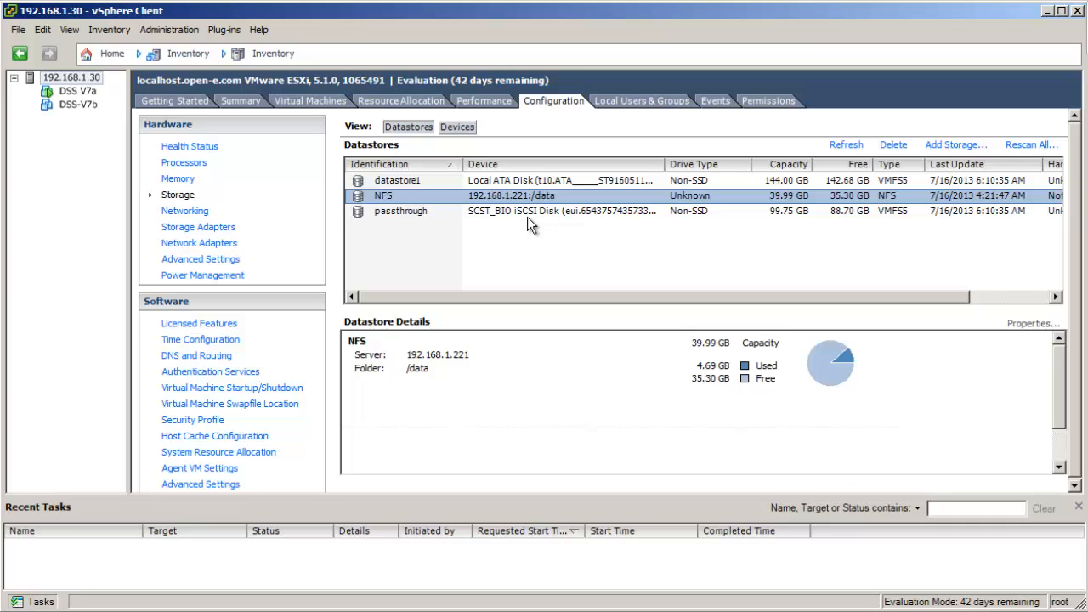
# - Inspect the 3ware 9690SA RAID controller in the host's DirectPath I/O configuration and passthrough device list, and cancel without saving
pyautogui.click(225, 263)
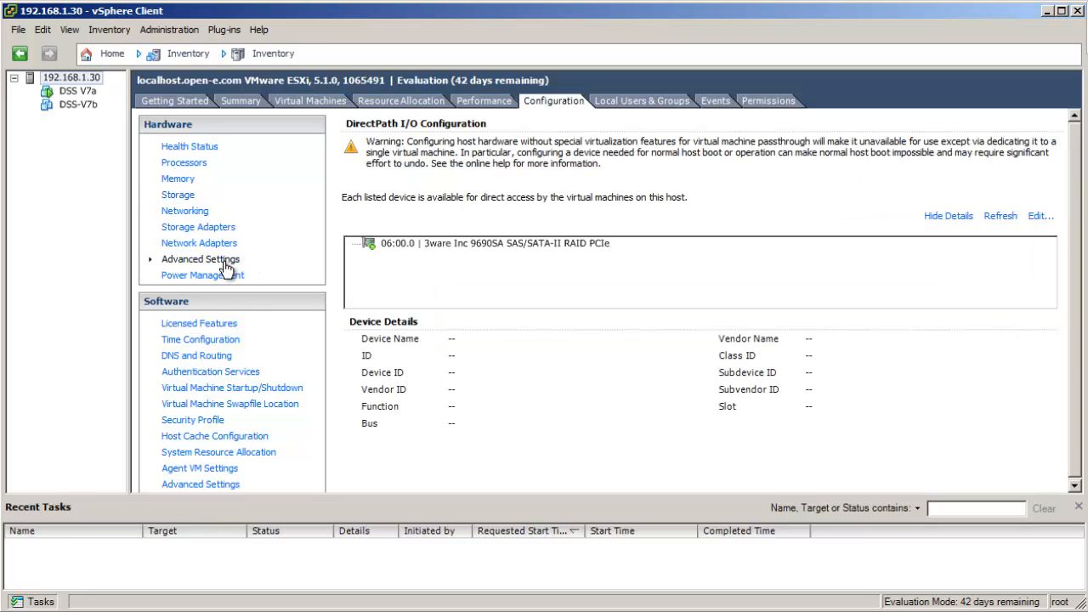
pyautogui.click(536, 247)
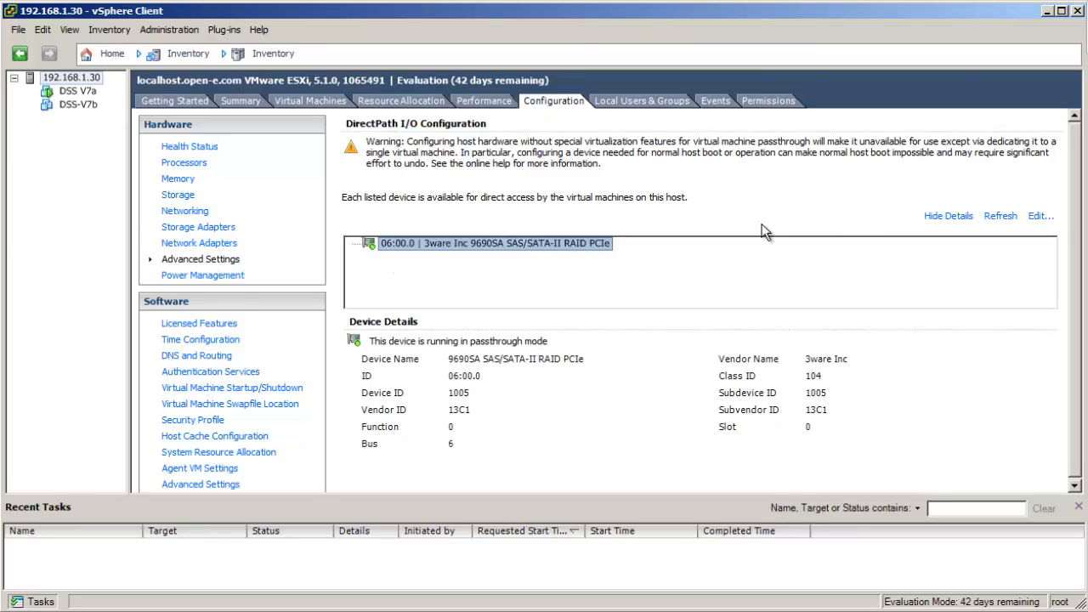
pyautogui.click(1039, 218)
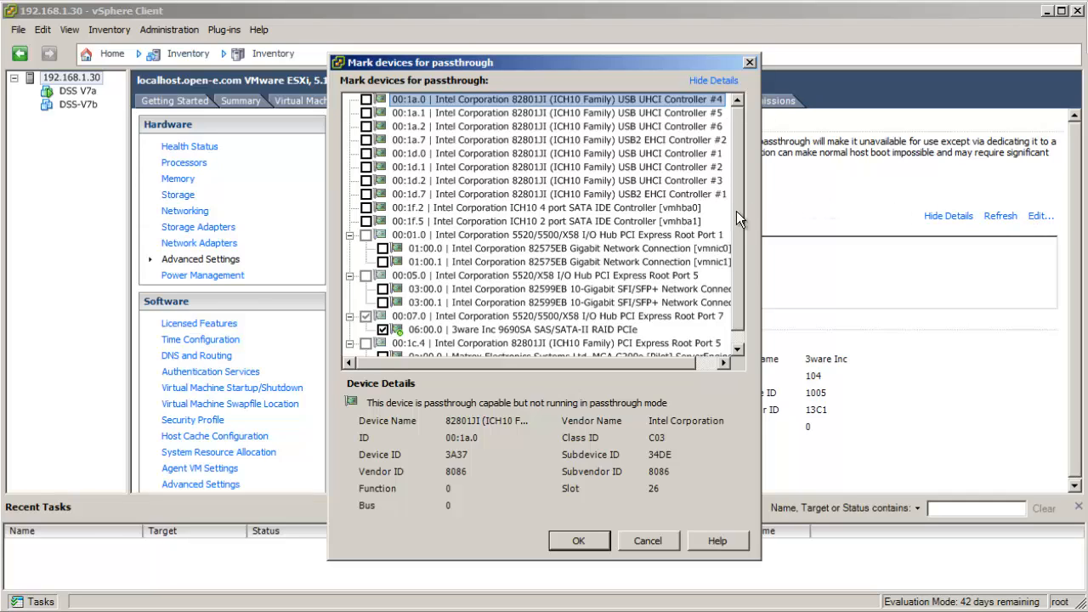
pyautogui.moveTo(742, 216); pyautogui.dragTo(744, 236)
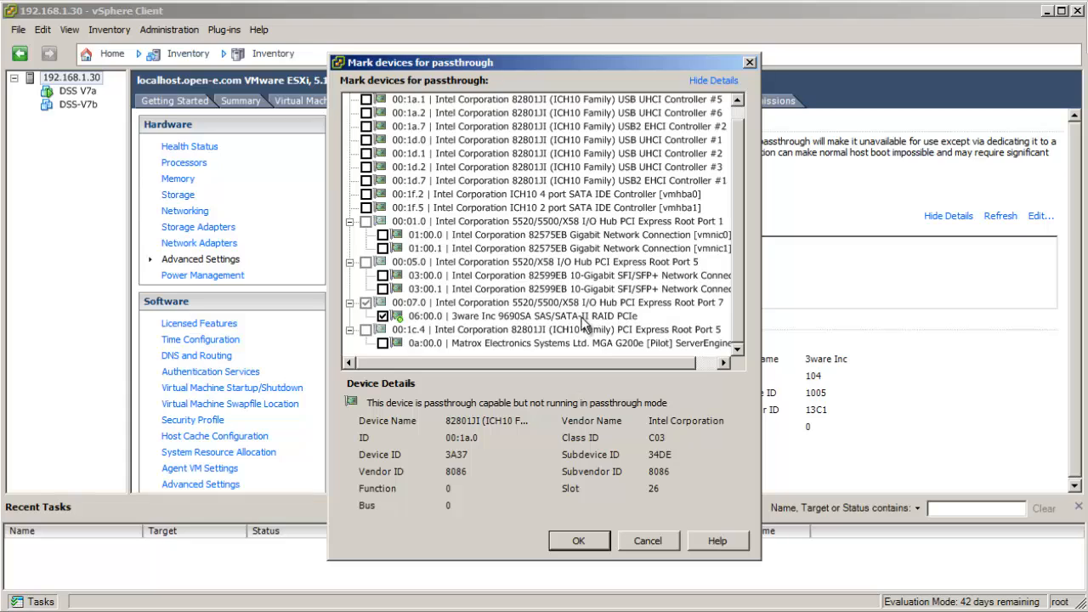
pyautogui.click(382, 316)
pyautogui.click(383, 316)
pyautogui.click(744, 364)
pyautogui.click(664, 540)
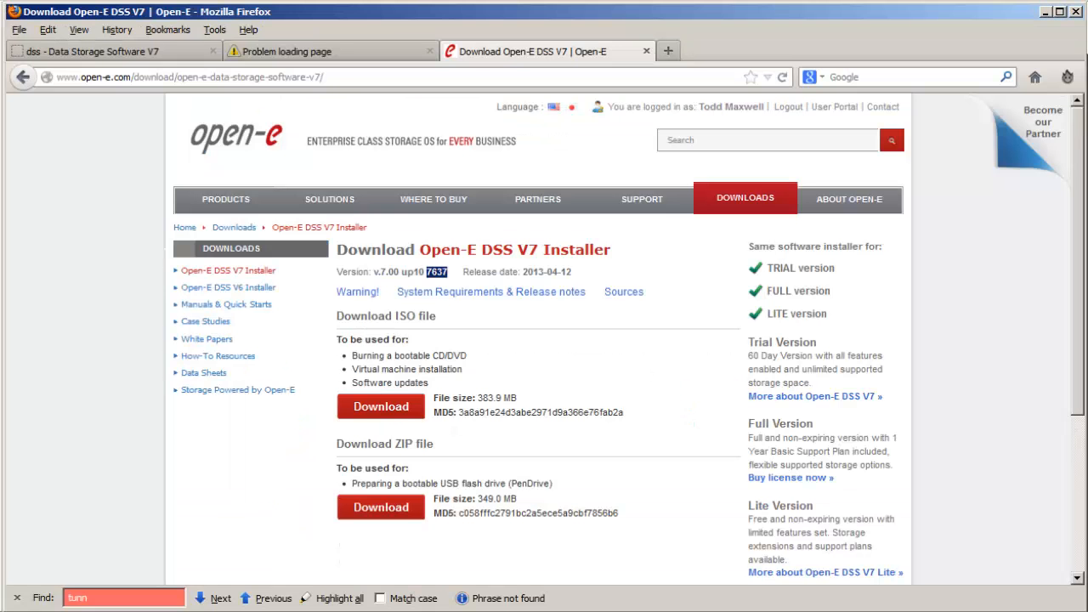
# - Open the Open-E Webcasts & Videos library and expand the "Open-E DSS V7 as a Virtual Machine - Best Practices" entry
pyautogui.moveTo(685, 210)
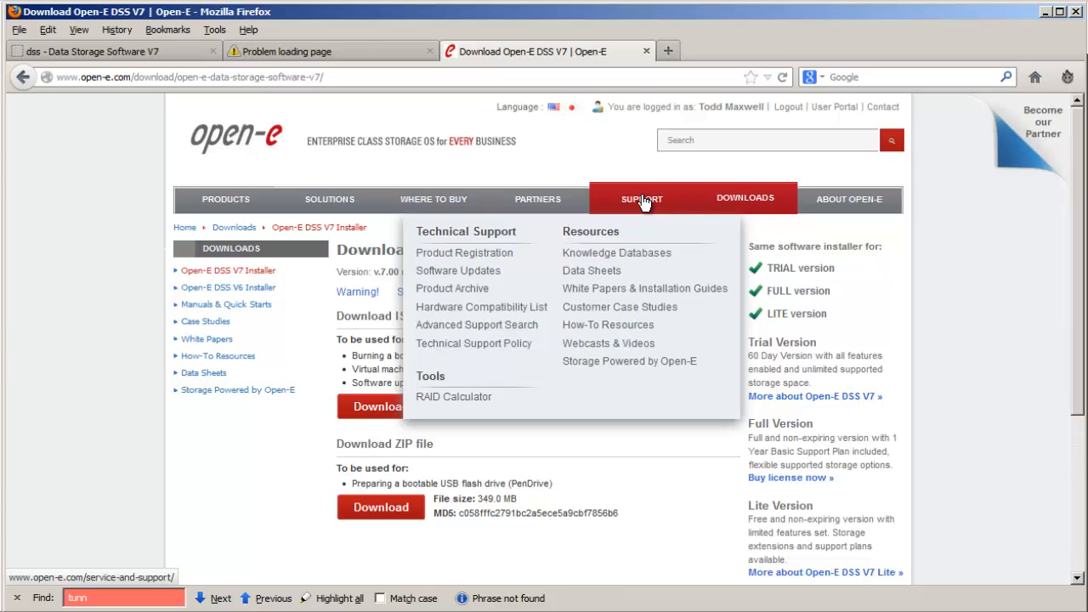
pyautogui.click(627, 347)
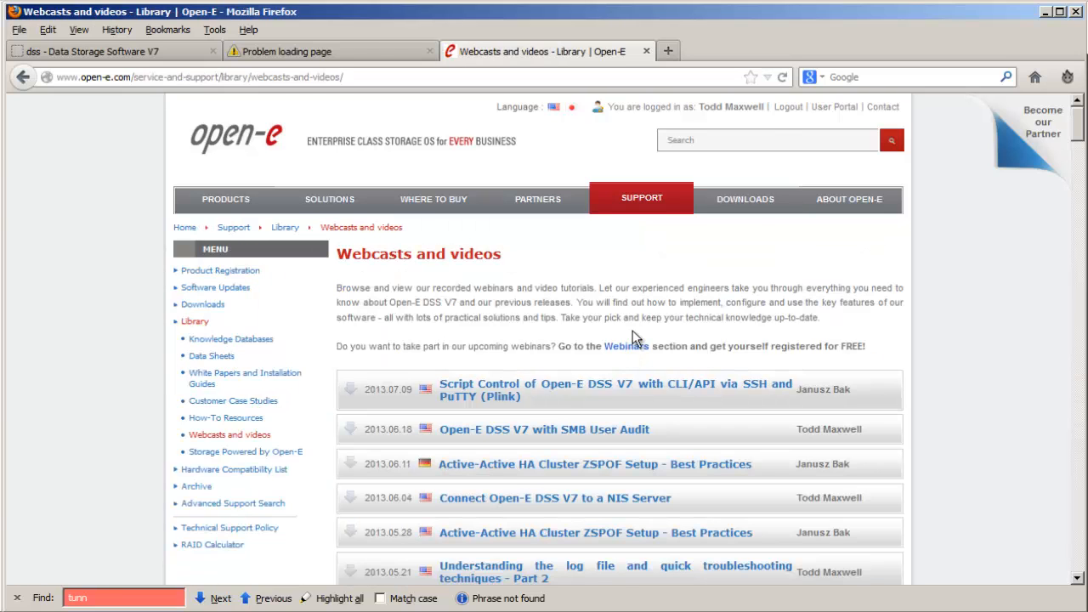
pyautogui.scroll(-10, 629, 336)
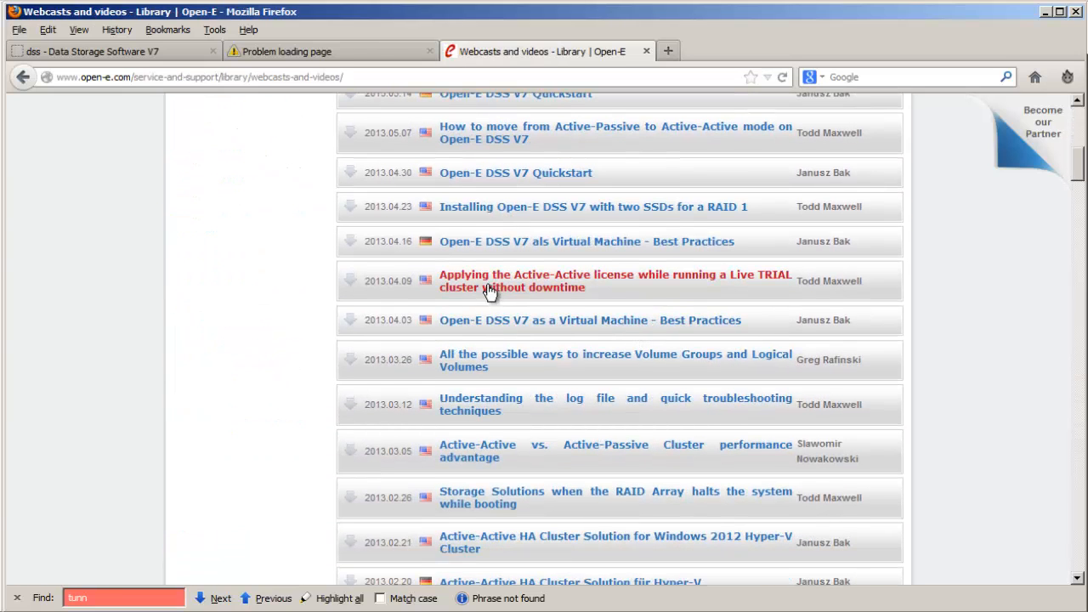
pyautogui.click(356, 328)
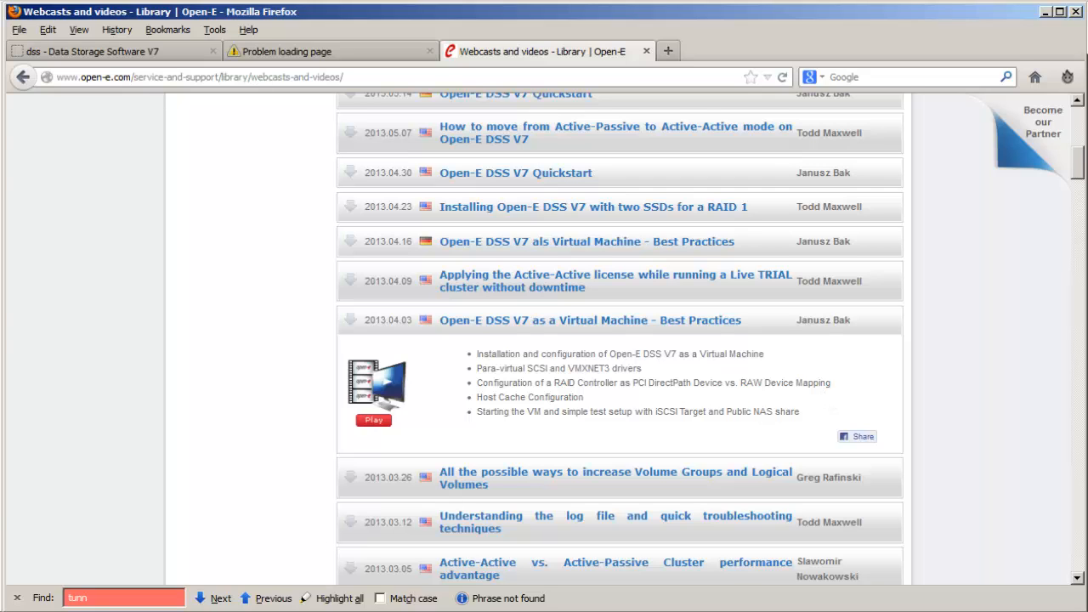
# - Switch to the vSphere Client and start creating a new virtual machine on host 192.168.1.30 with the Custom configuration
pyautogui.moveTo(216, 611)
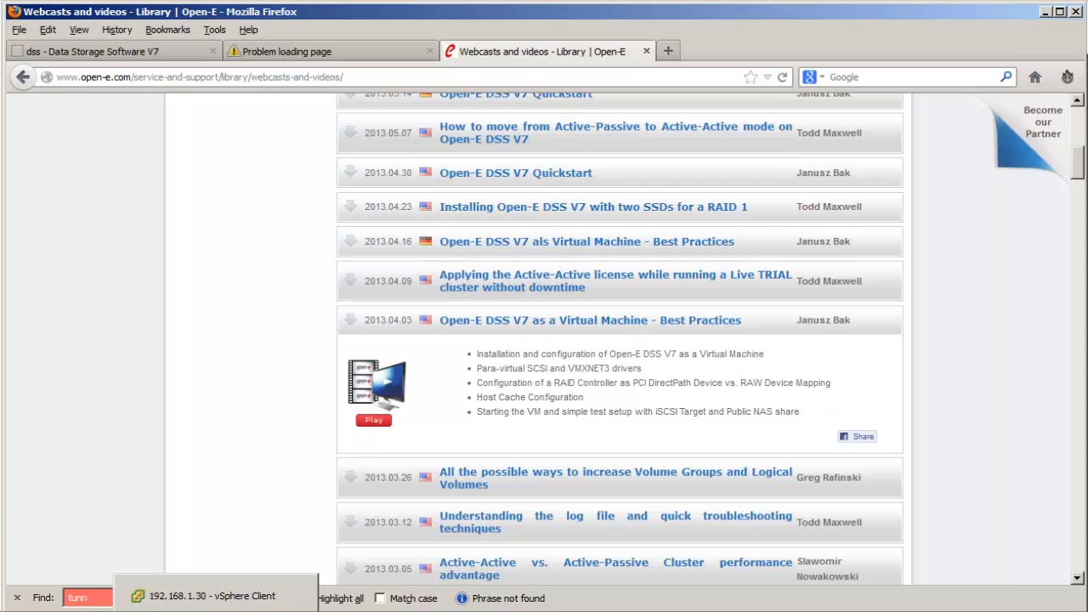
pyautogui.click(225, 608)
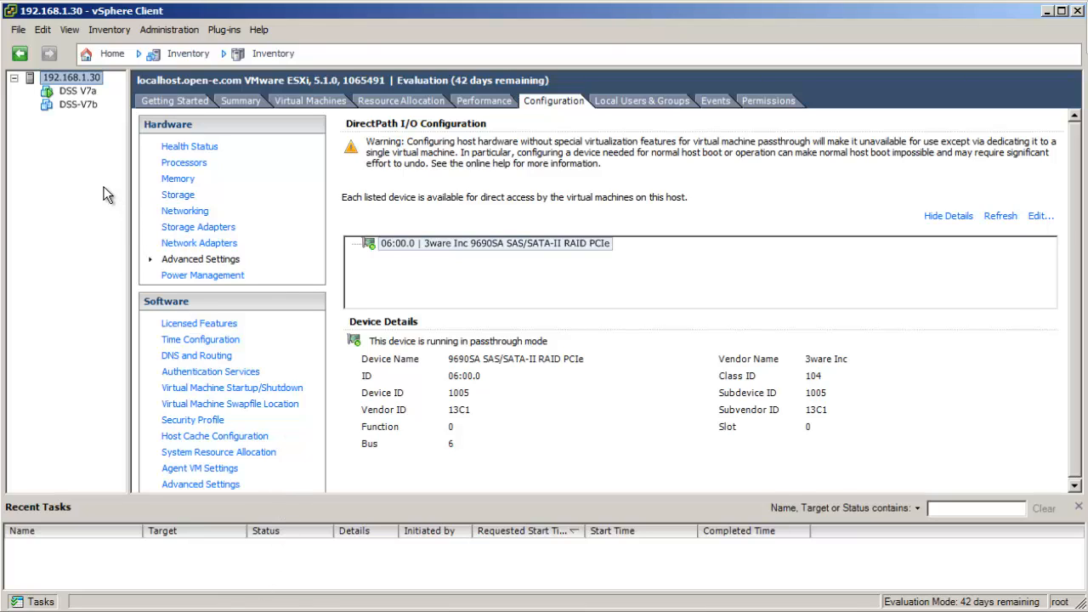
pyautogui.rightClick(93, 87)
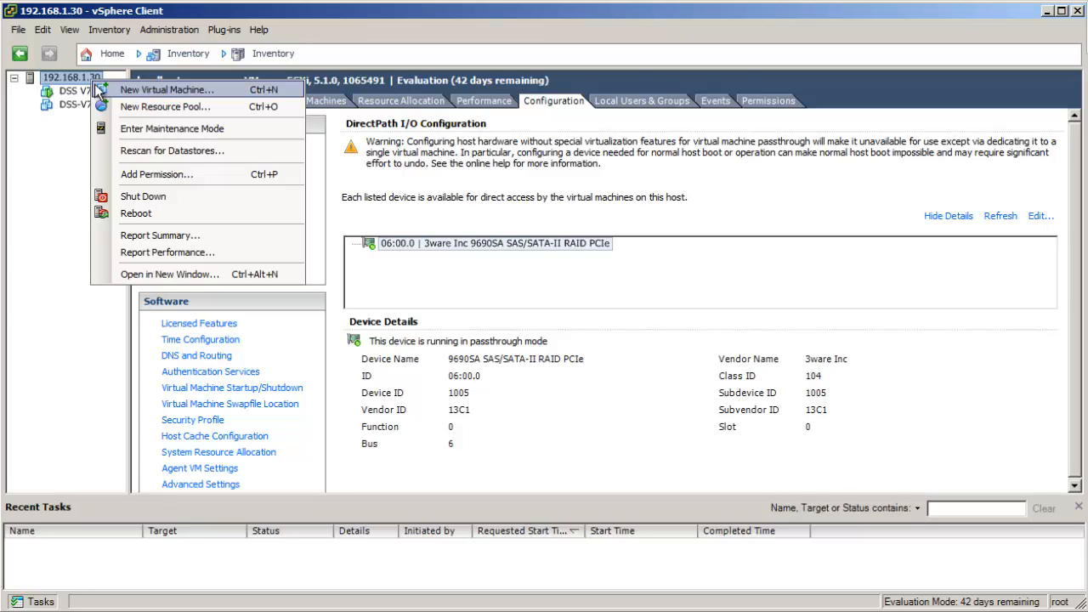
pyautogui.click(131, 94)
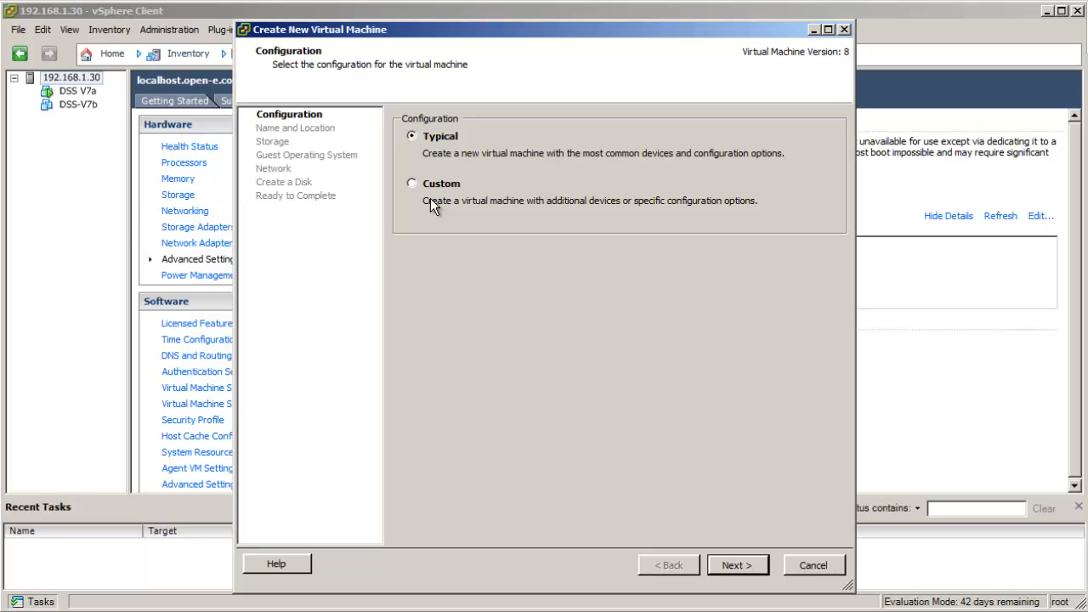
pyautogui.click(414, 183)
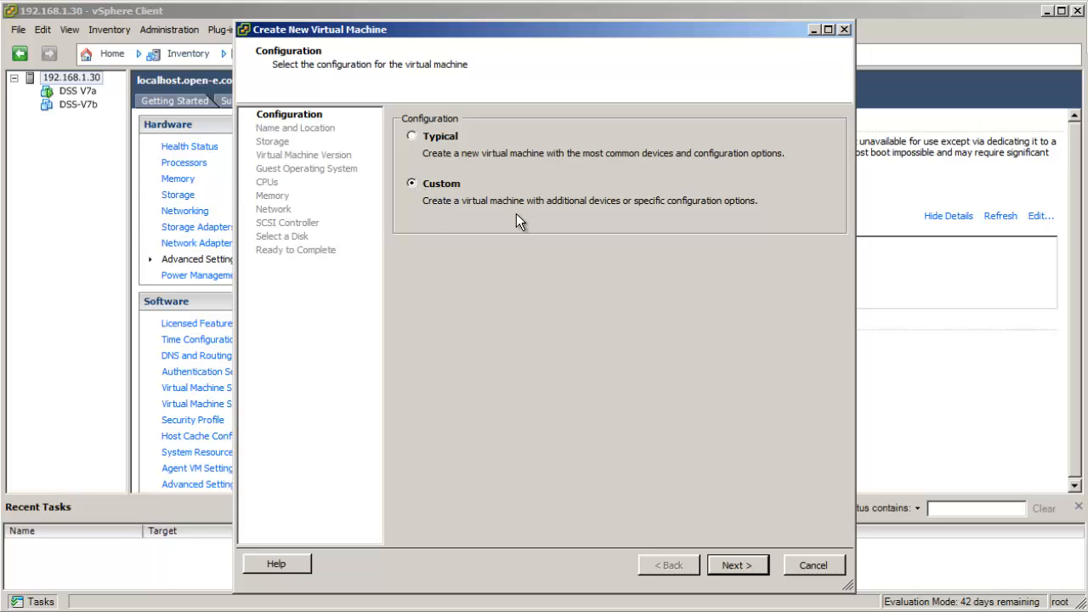
pyautogui.click(734, 569)
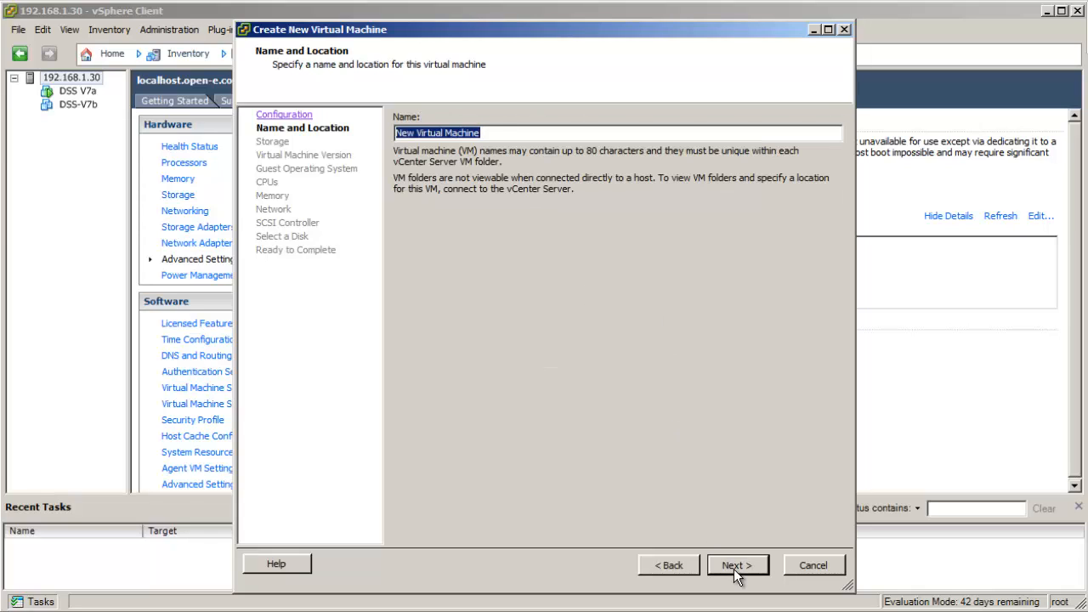
# - Name the new virtual machine TestforDSS and choose the passthrough datastore as its destination storage
pyautogui.write('Test')
pyautogui.write('forD')
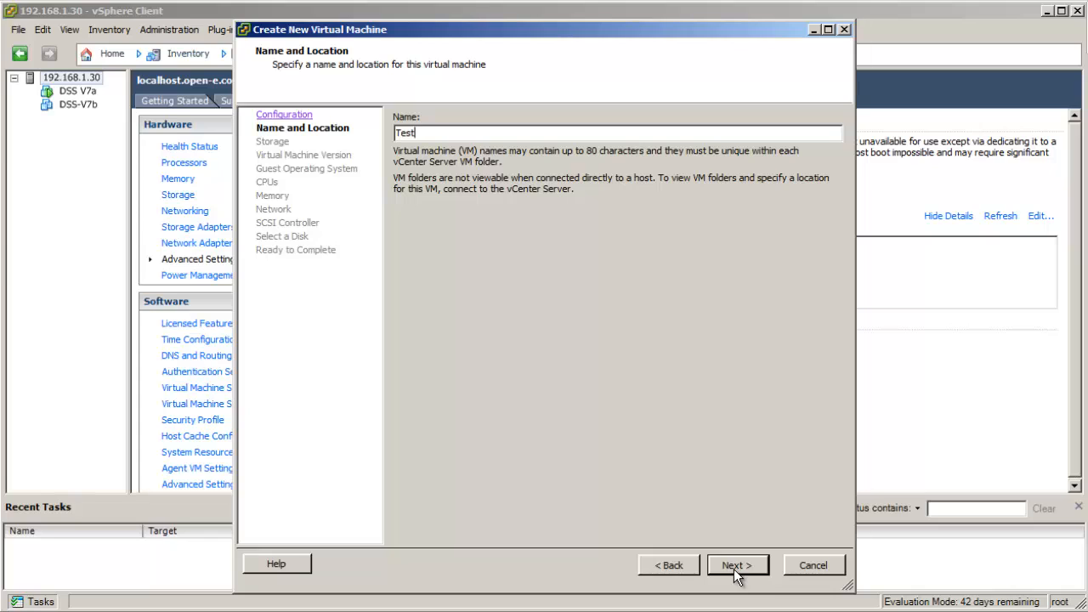
pyautogui.write('SS')
pyautogui.click(734, 567)
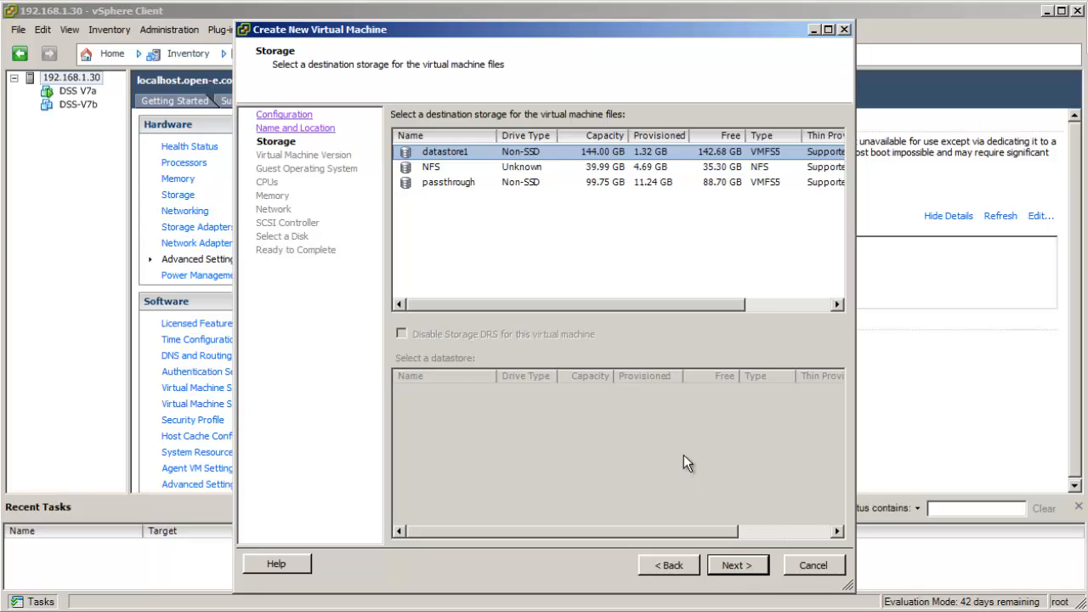
pyautogui.click(522, 184)
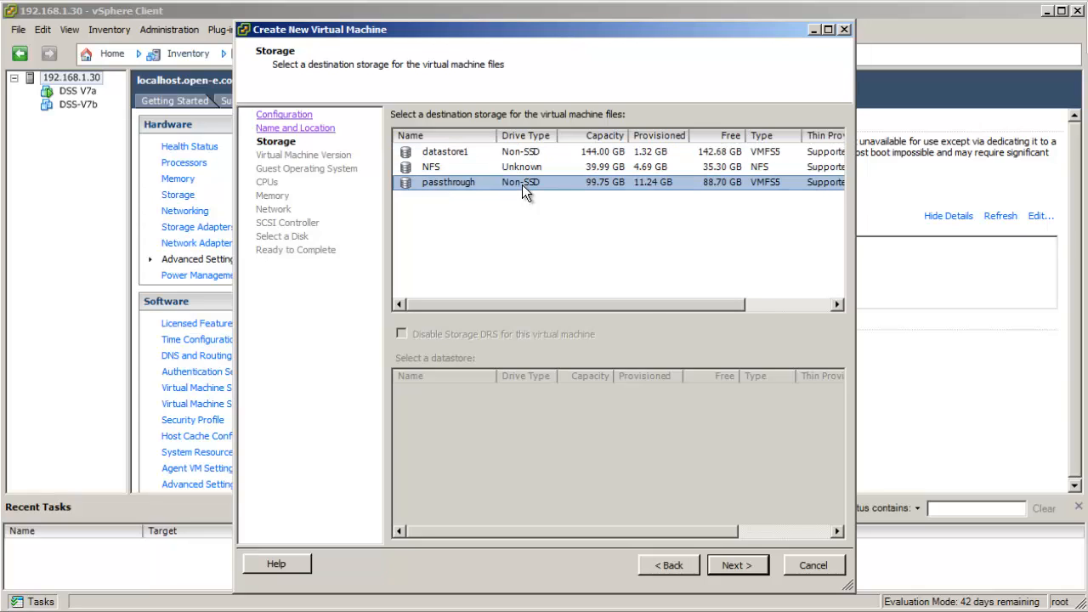
pyautogui.click(736, 566)
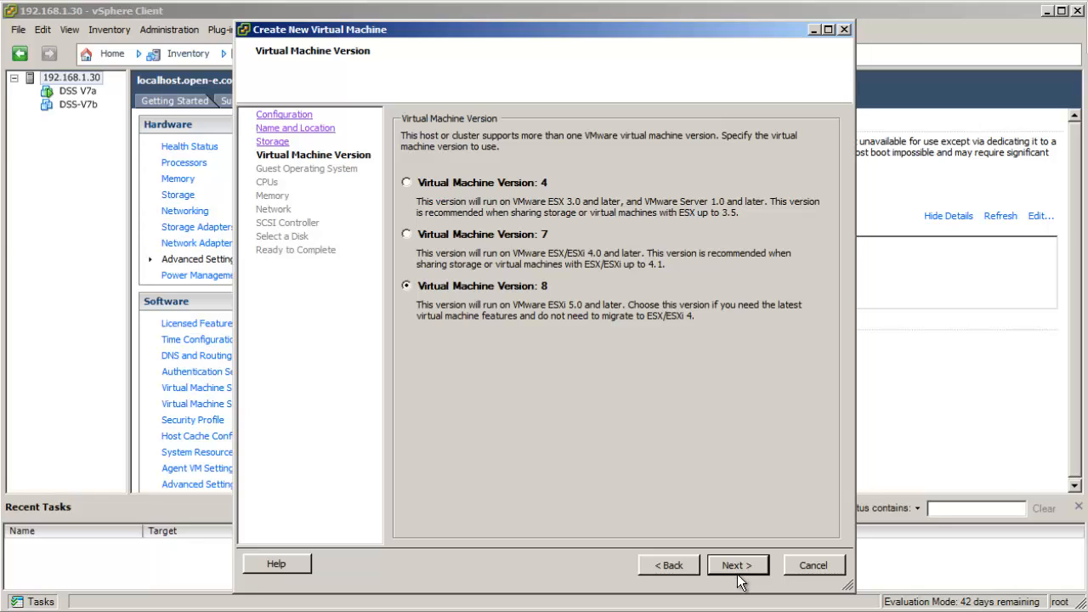
# - Accept Virtual Machine Version 8 and set the guest operating system to Linux, version Other 2.6.x Linux (64-bit)
pyautogui.click(737, 567)
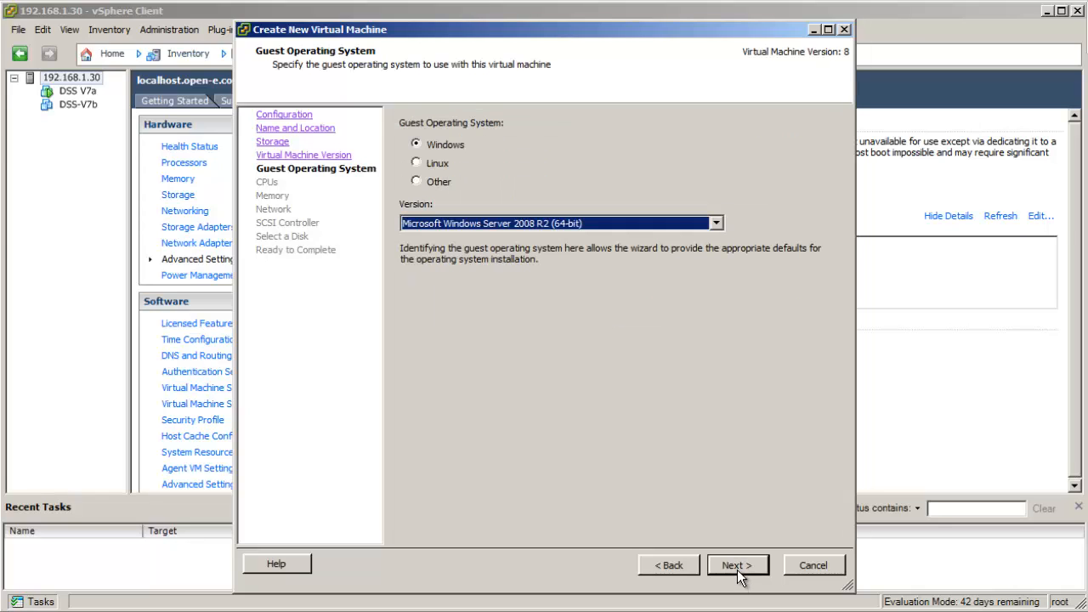
pyautogui.click(417, 161)
pyautogui.click(716, 223)
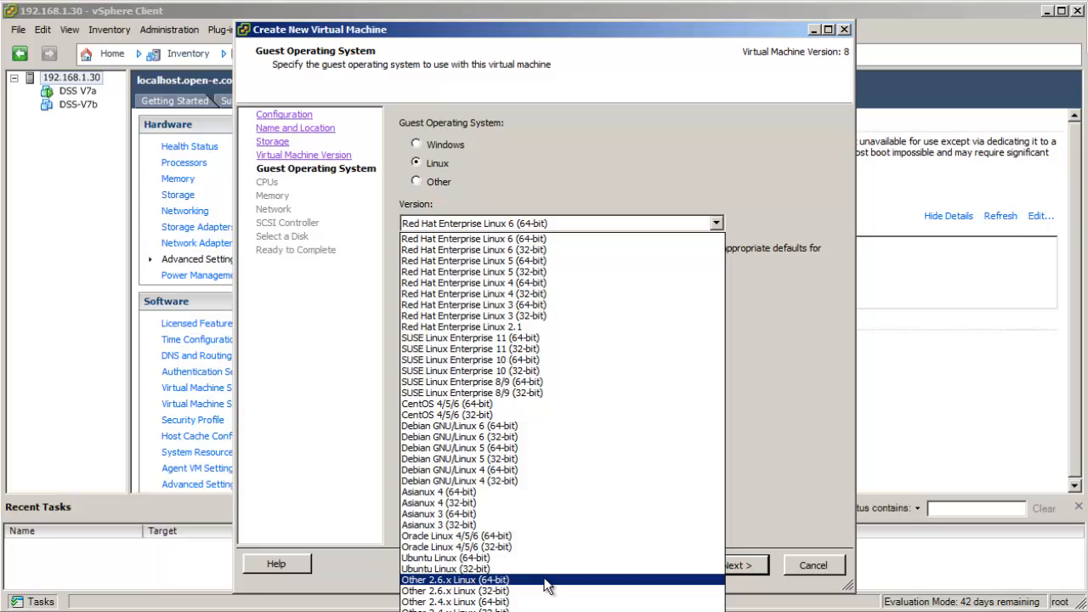
pyautogui.click(545, 581)
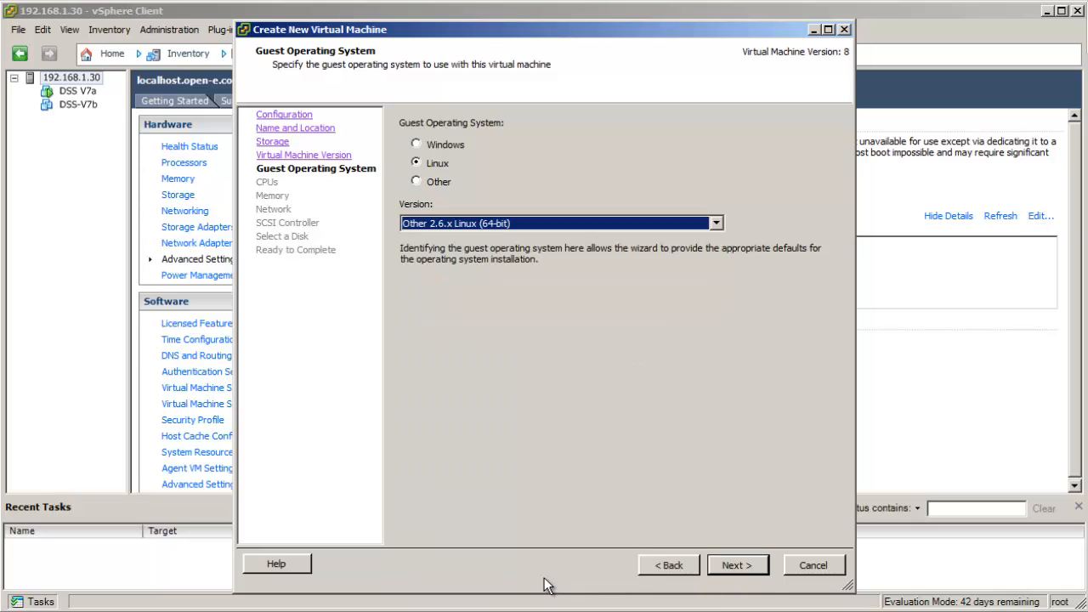
pyautogui.click(749, 569)
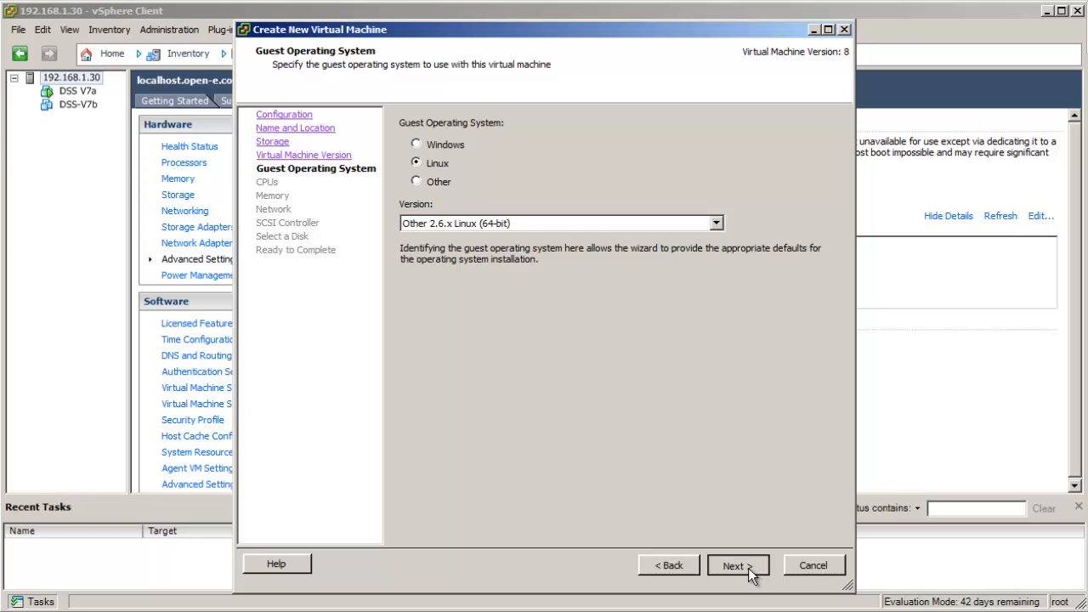
pyautogui.click(749, 568)
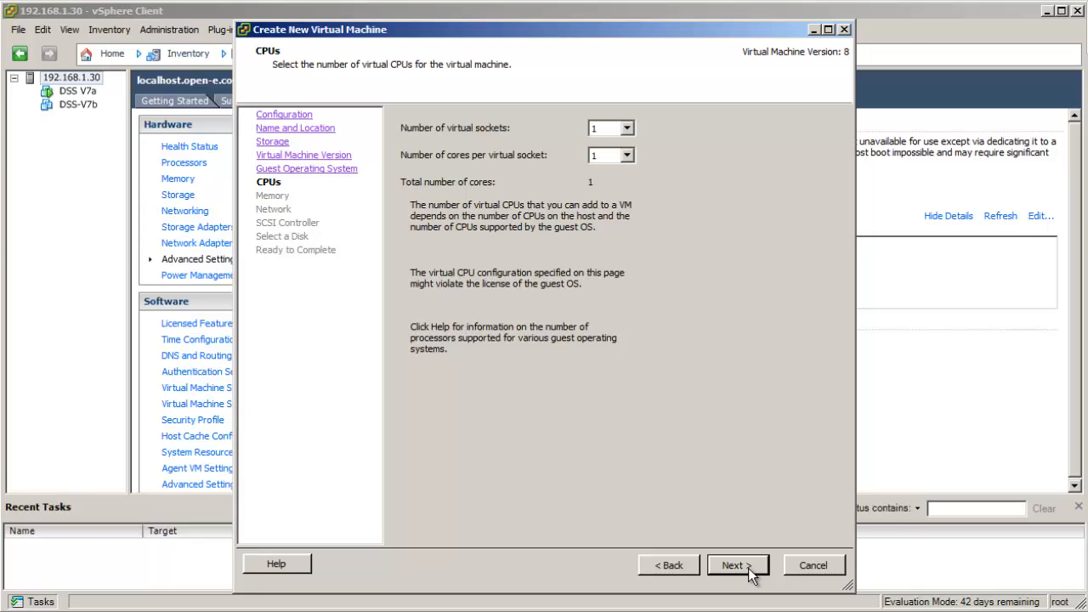
# - Accept one virtual socket with one core and 1 GB of memory, and dismiss the evaluation license notice
pyautogui.click(749, 569)
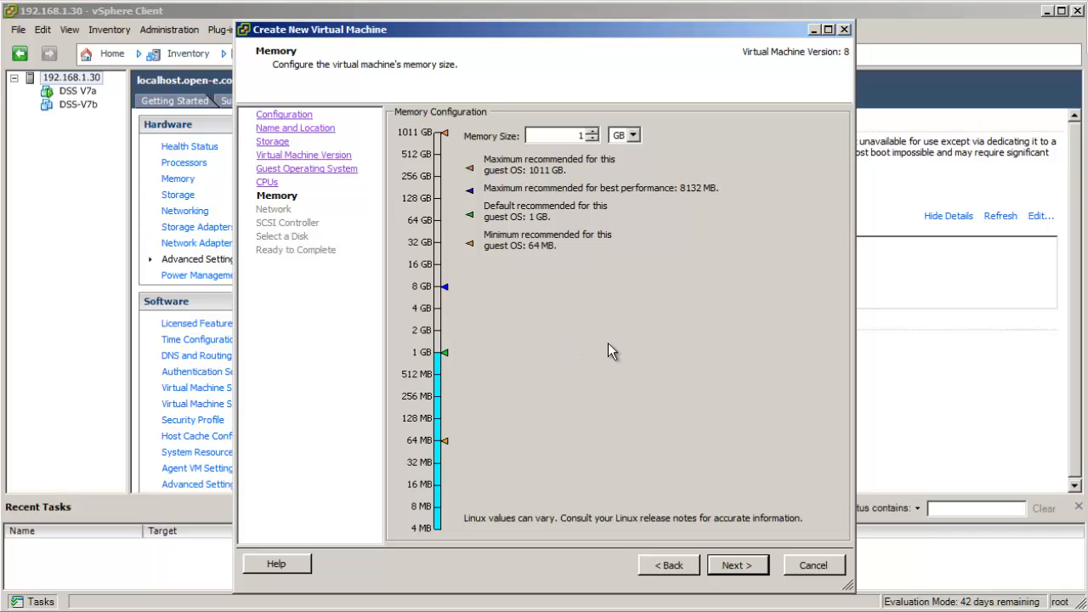
pyautogui.click(736, 568)
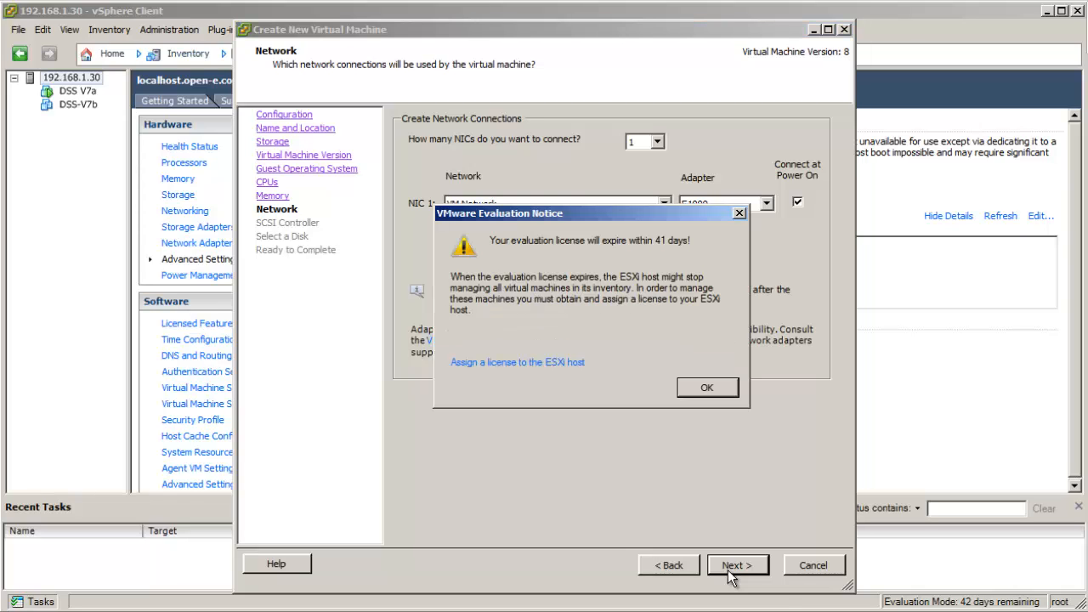
pyautogui.click(715, 384)
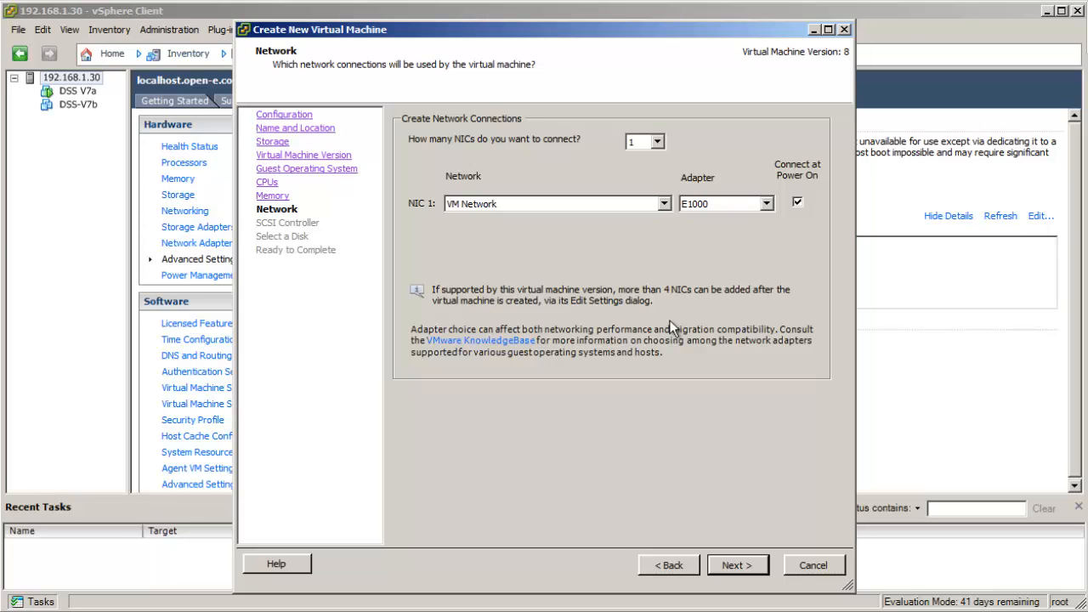
# - Keep one NIC on VM Network and set its adapter type to VMXNET 3
pyautogui.click(659, 141)
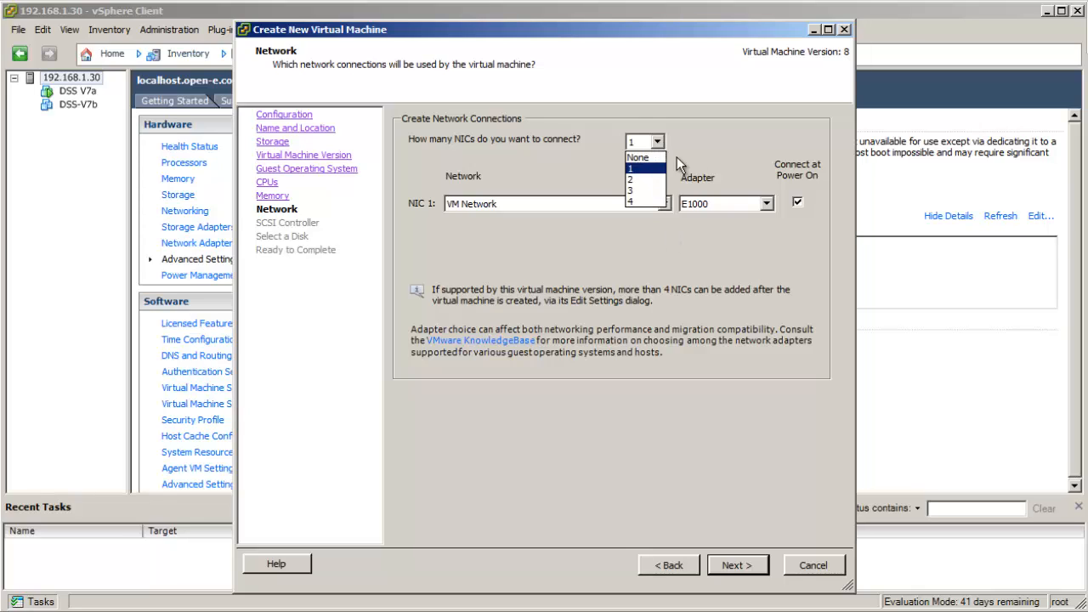
pyautogui.click(720, 157)
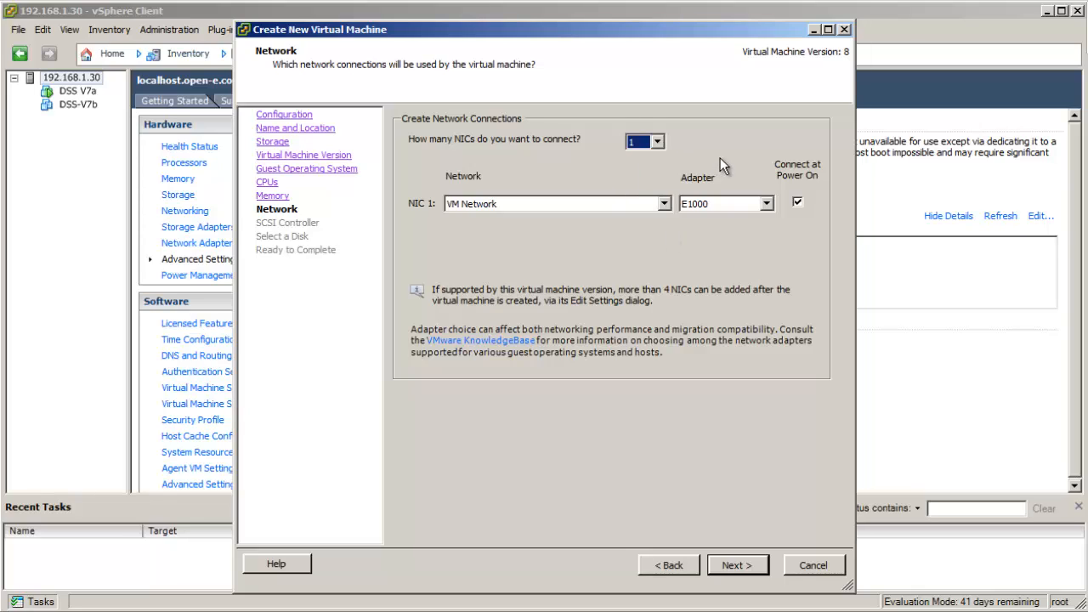
pyautogui.click(766, 204)
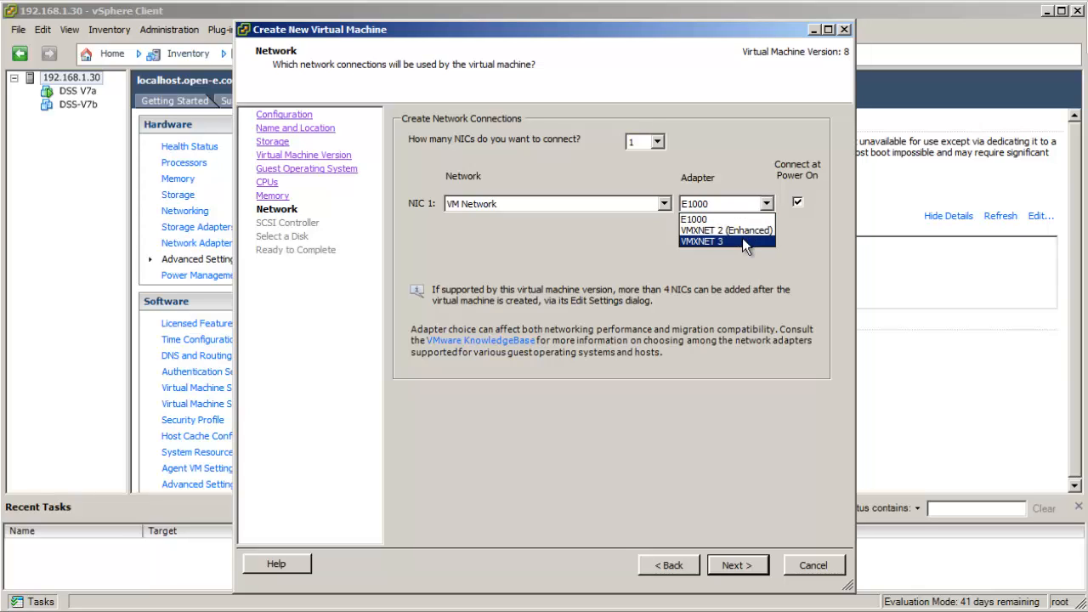
pyautogui.click(742, 240)
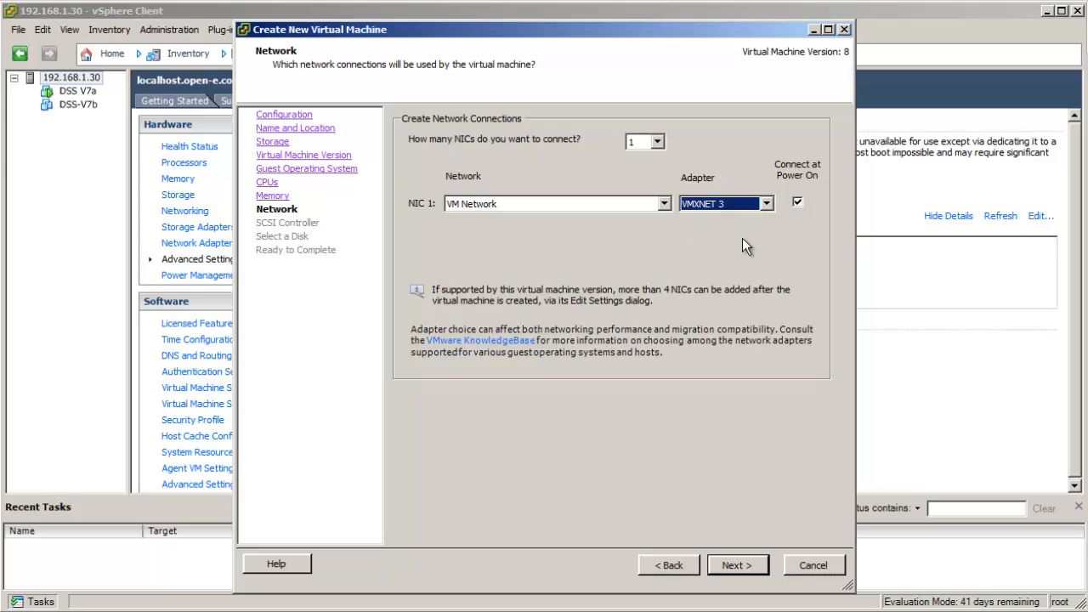
pyautogui.click(744, 568)
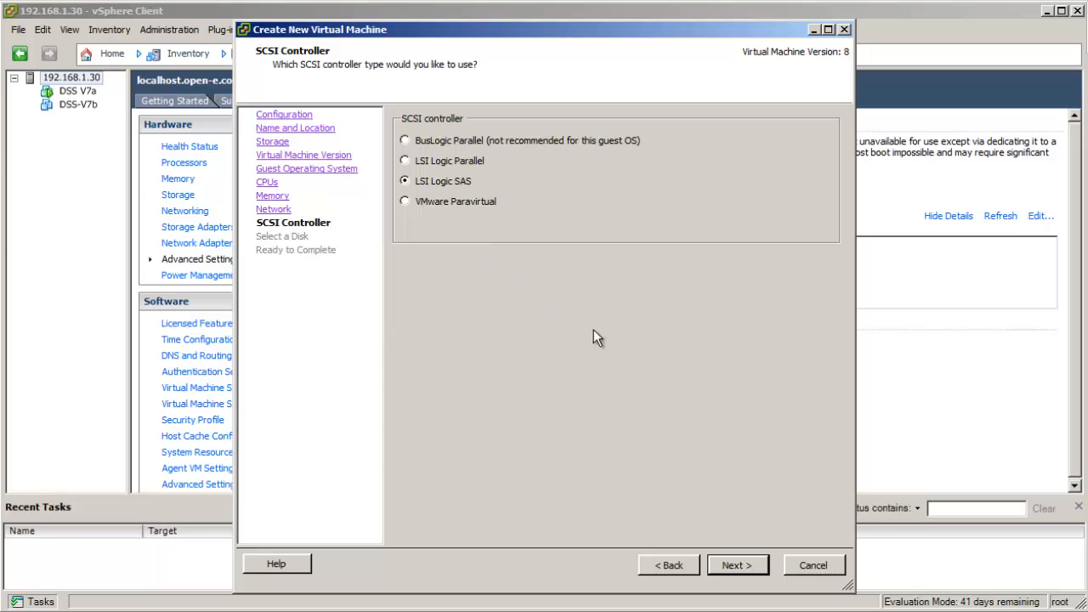
# - Accept the LSI Logic SAS controller, add a new 2 GB Thick Provision Lazy Zeroed disk on SCSI (0:0), and finish creating the virtual machine
pyautogui.click(750, 569)
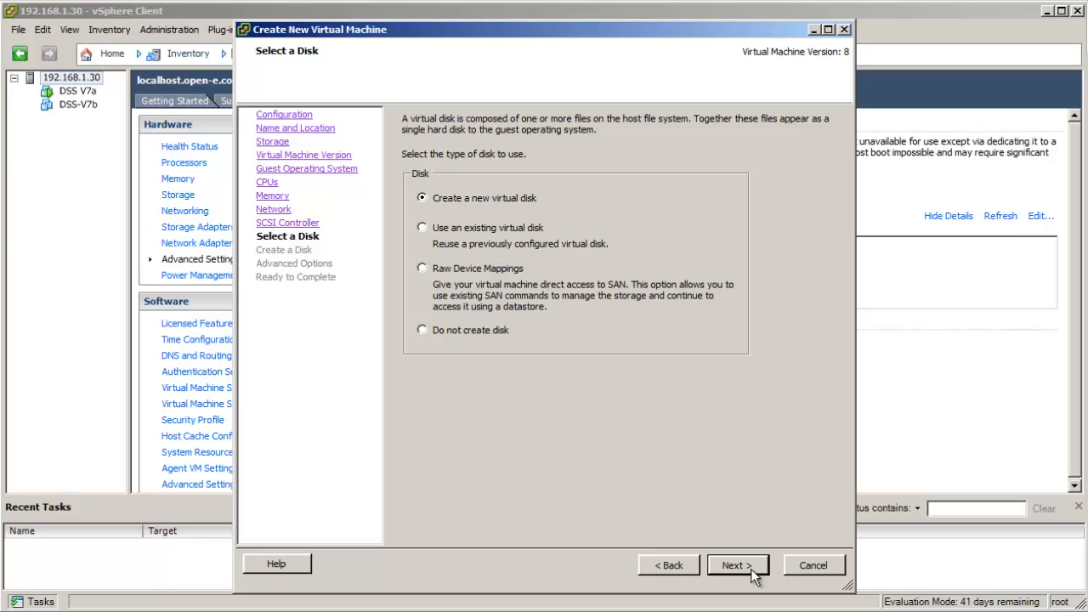
pyautogui.click(750, 568)
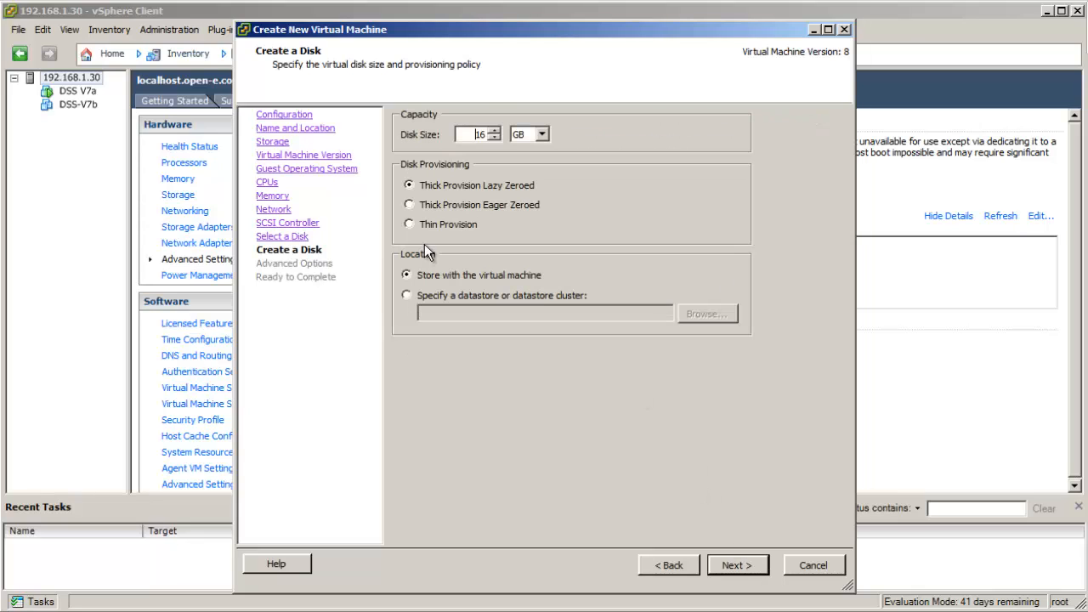
pyautogui.doubleClick(477, 134)
pyautogui.write('2')
pyautogui.click(738, 566)
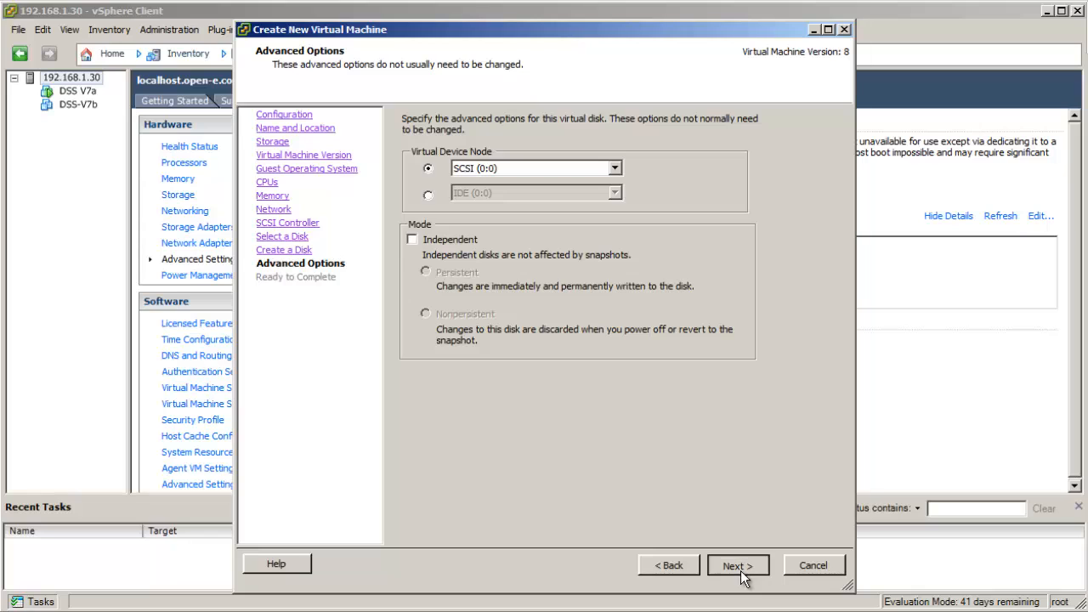
pyautogui.click(738, 566)
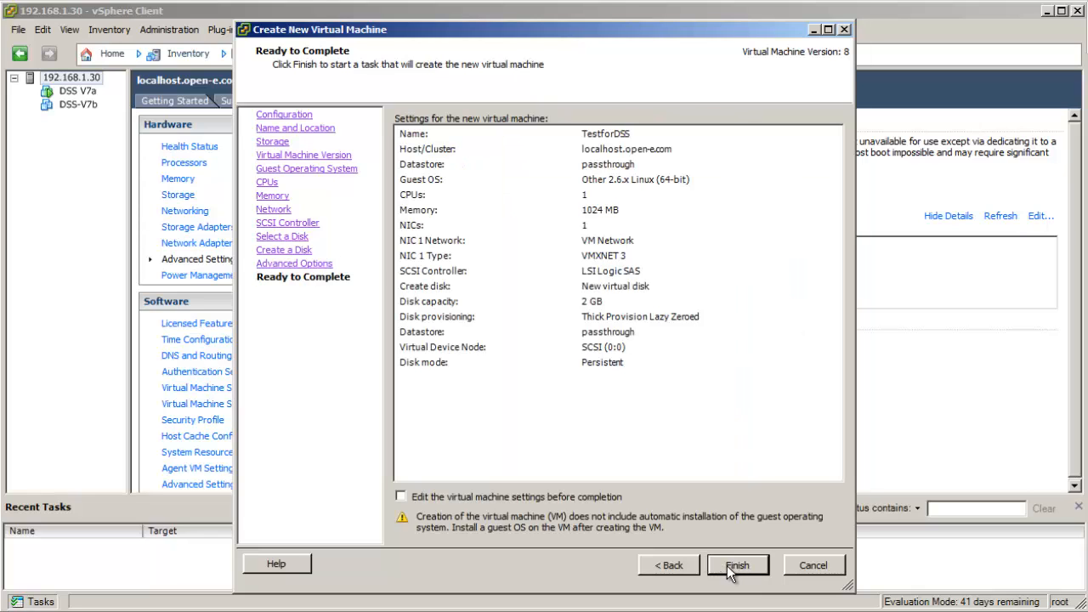
pyautogui.click(731, 568)
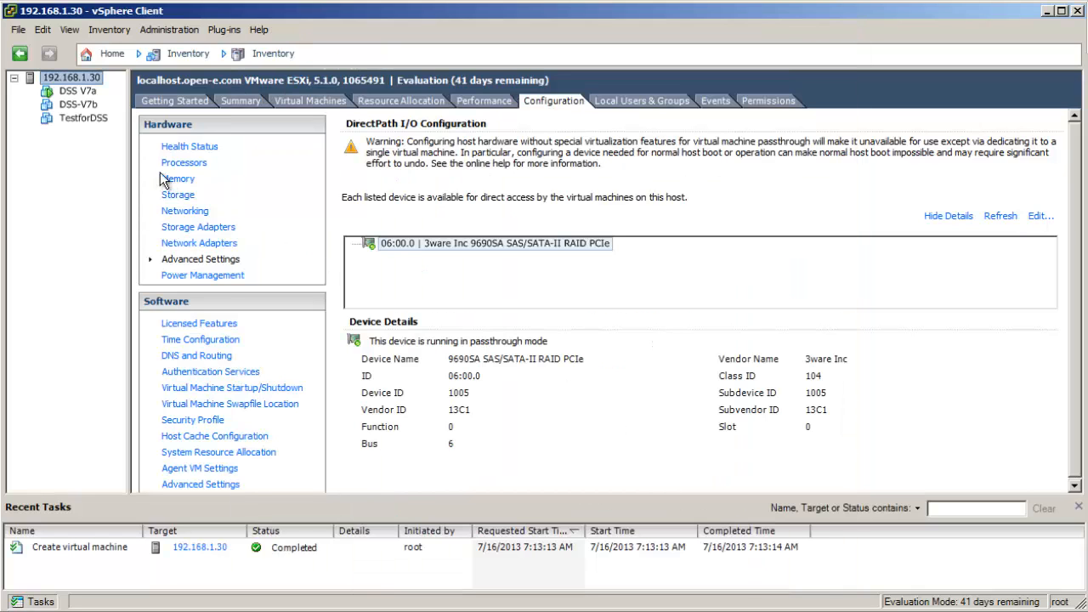
# - Attach the datastore ISO dss7.0up10_b7637.oe_i.iso from NFS to the TestforDSS CD/DVD drive 1 and enable Connect at power on
pyautogui.click(77, 119)
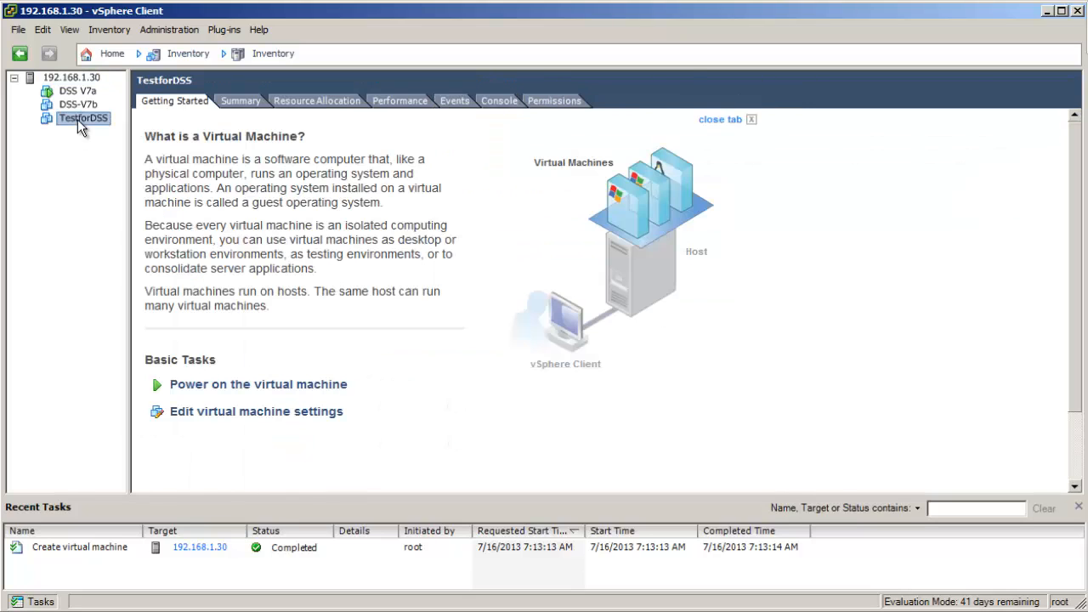
pyautogui.rightClick(77, 118)
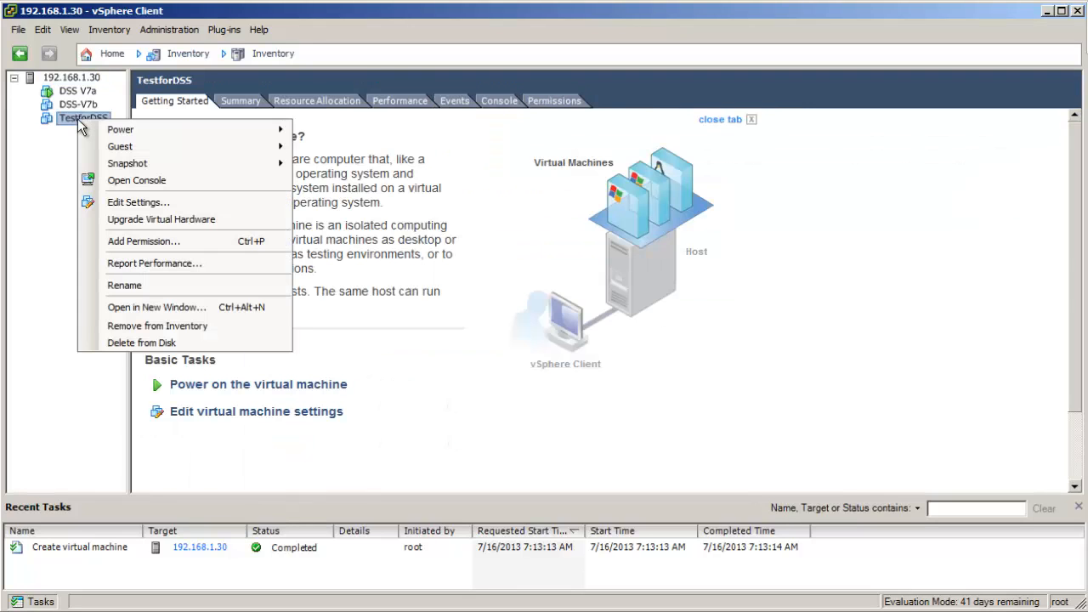
pyautogui.click(136, 207)
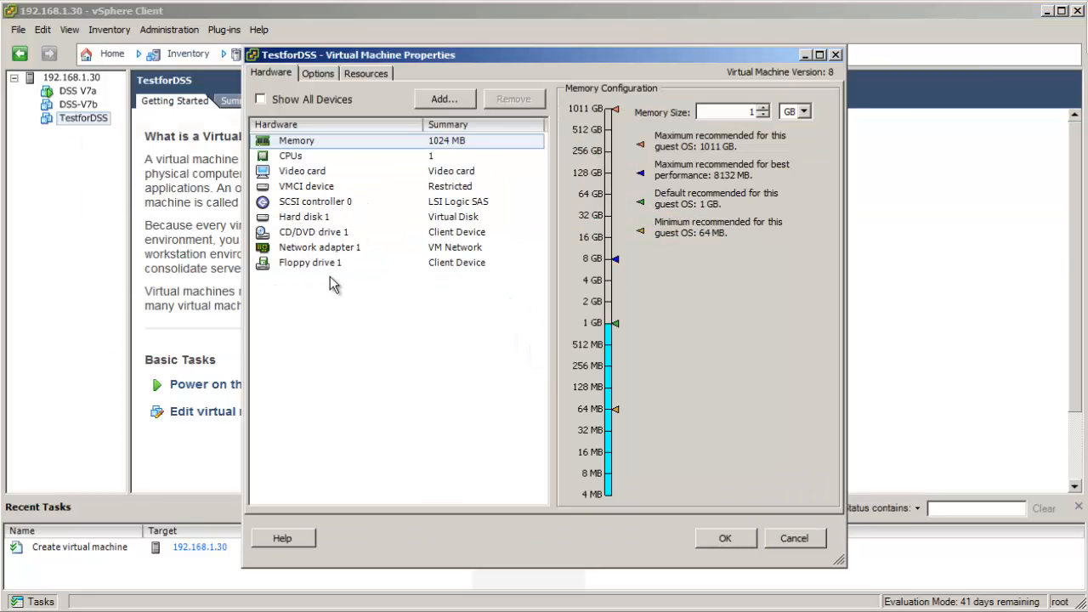
pyautogui.click(310, 235)
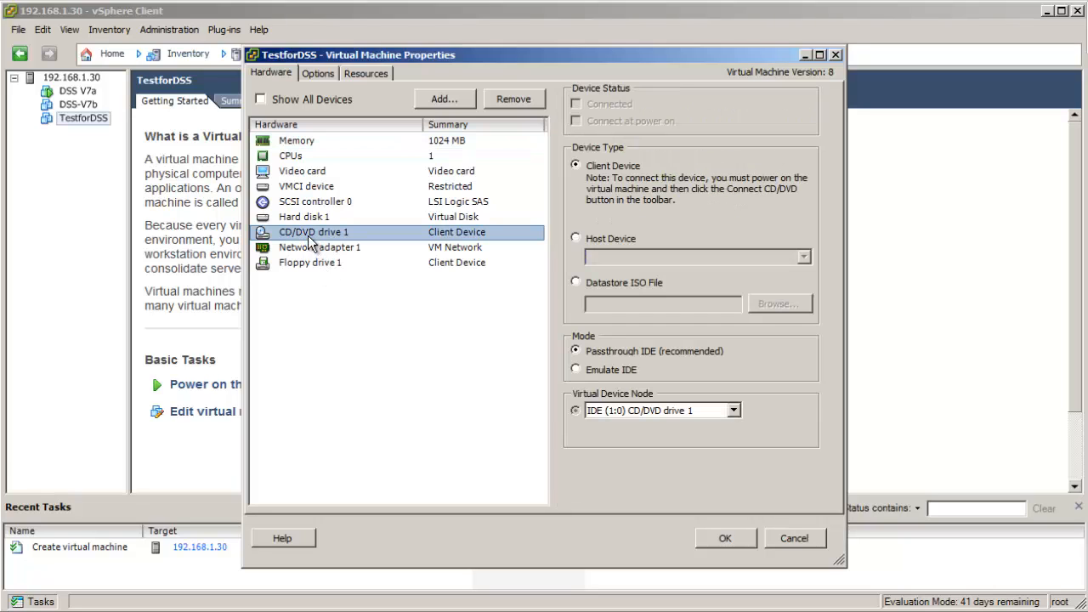
pyautogui.click(576, 284)
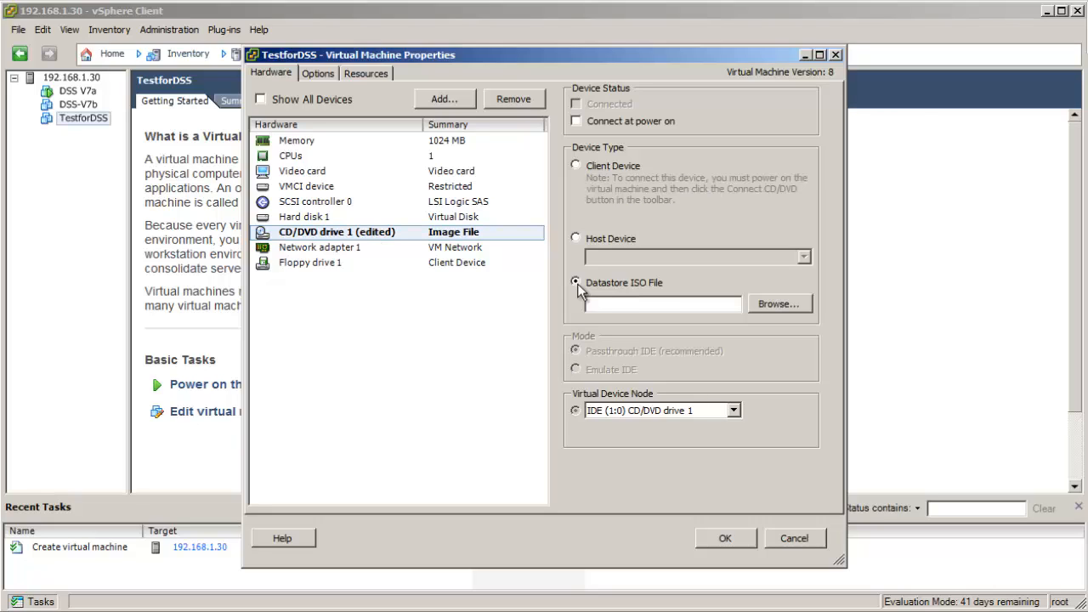
pyautogui.click(760, 305)
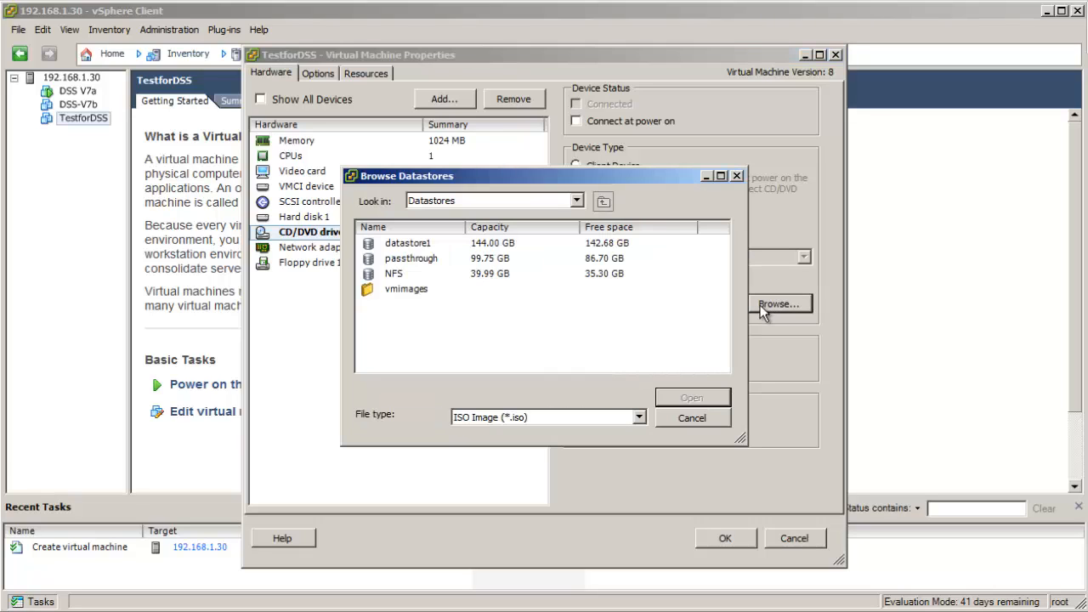
pyautogui.doubleClick(423, 275)
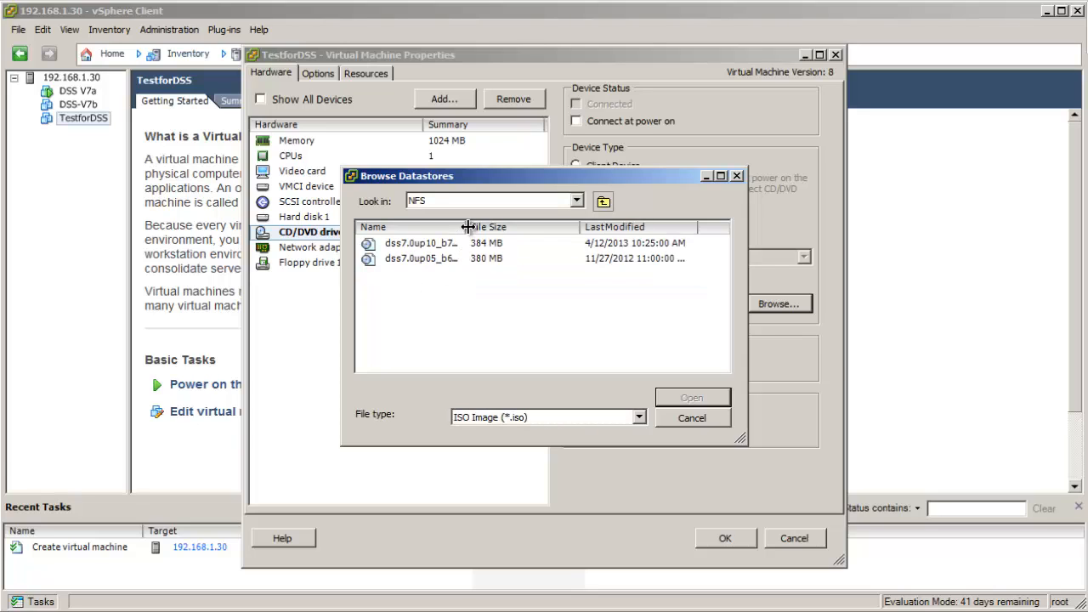
pyautogui.moveTo(468, 226); pyautogui.dragTo(580, 227)
pyautogui.click(468, 245)
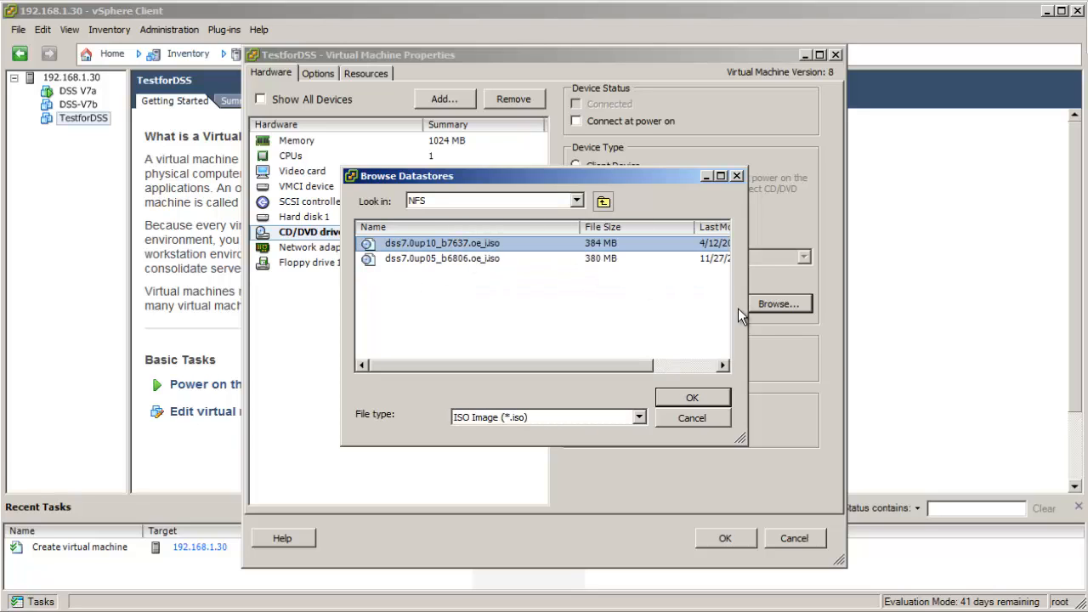
pyautogui.click(692, 398)
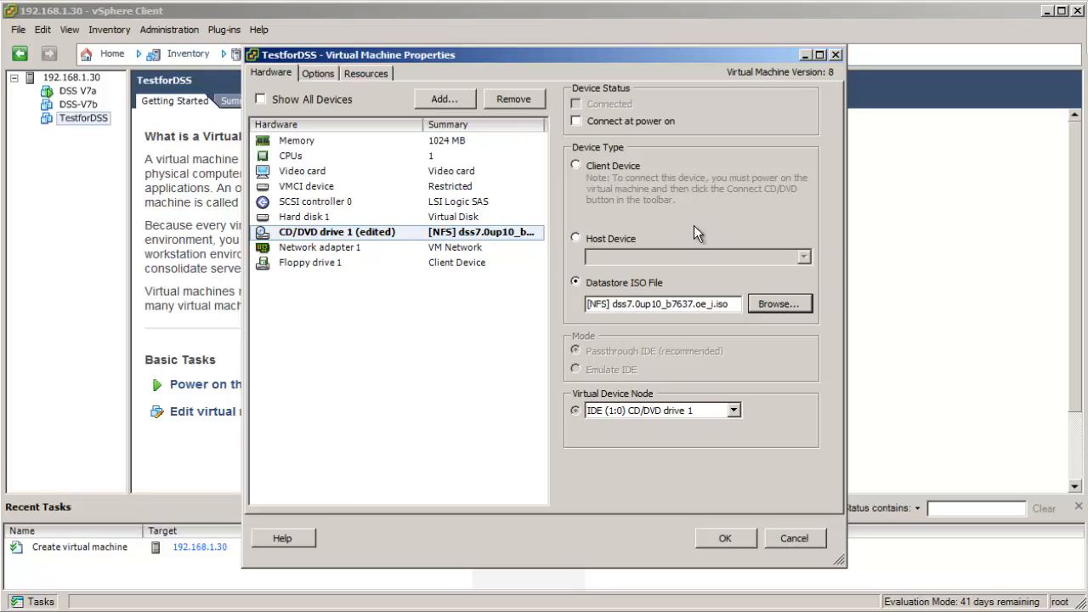
pyautogui.click(576, 122)
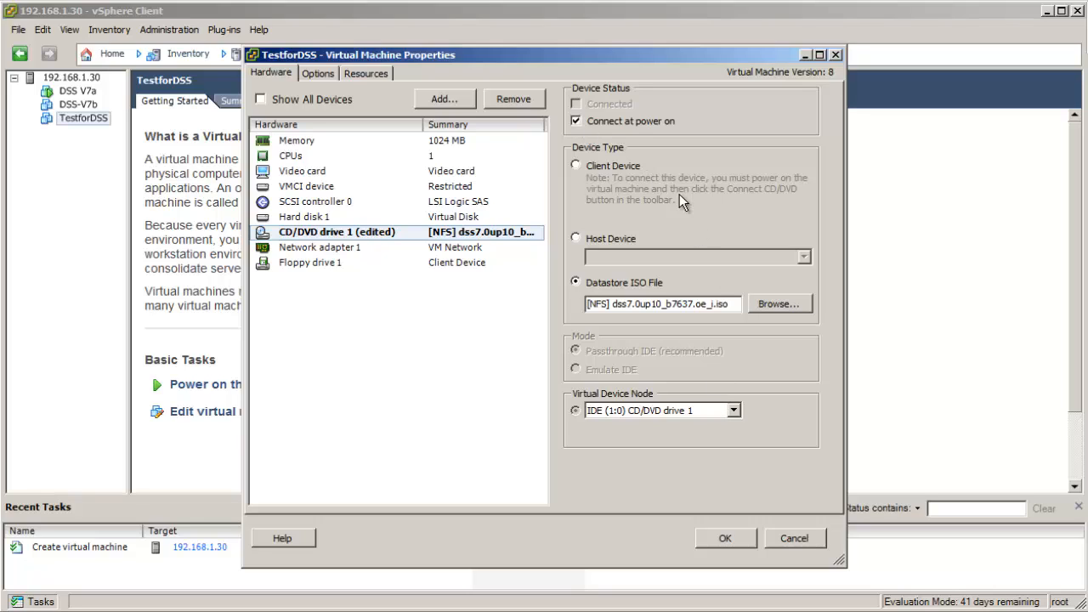
pyautogui.click(344, 315)
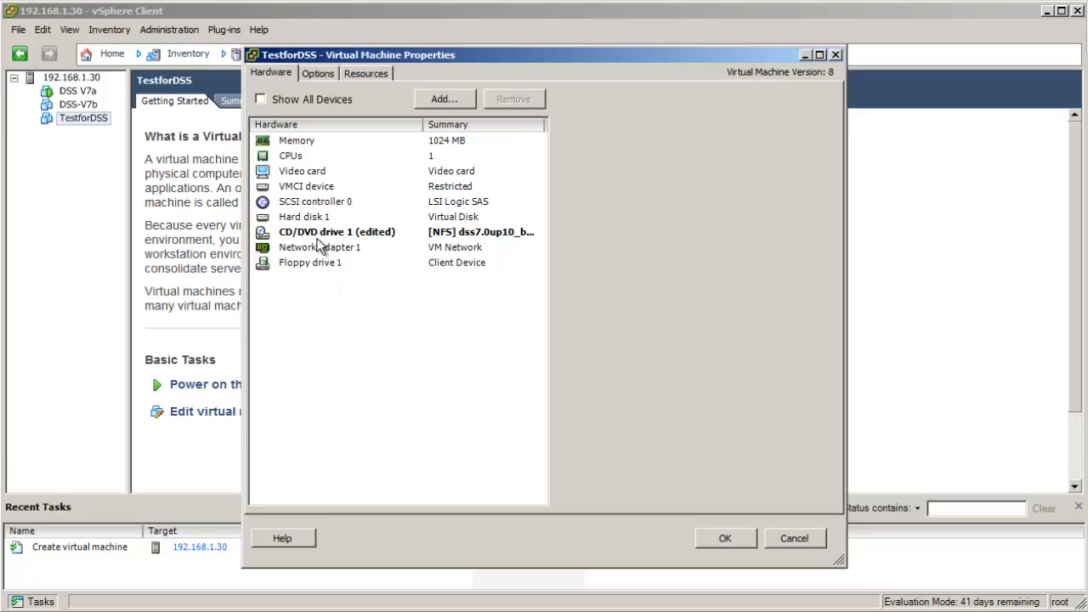
# - Add the 06:00.0 3ware Inc 9690SA SAS/SATA-II RAID PCIe device as a PCI device and save the virtual machine settings
pyautogui.click(433, 103)
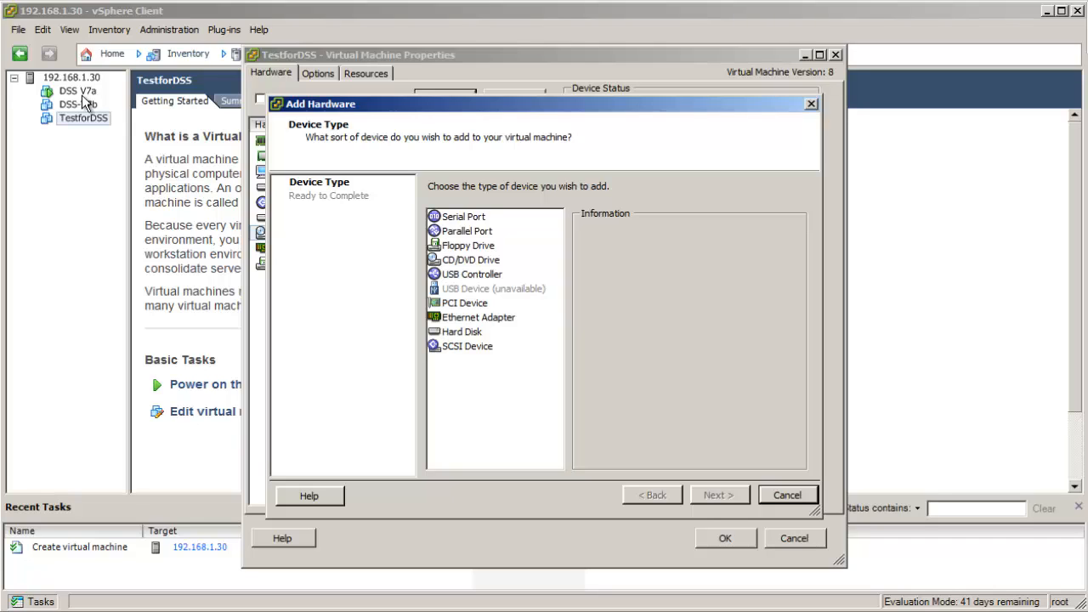
pyautogui.click(470, 310)
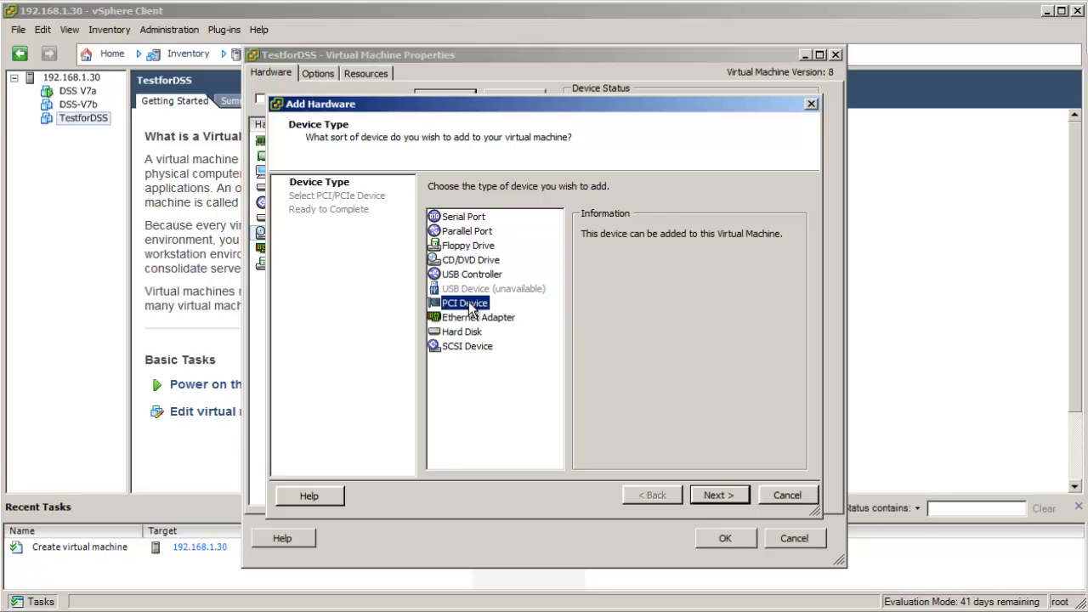
pyautogui.click(725, 503)
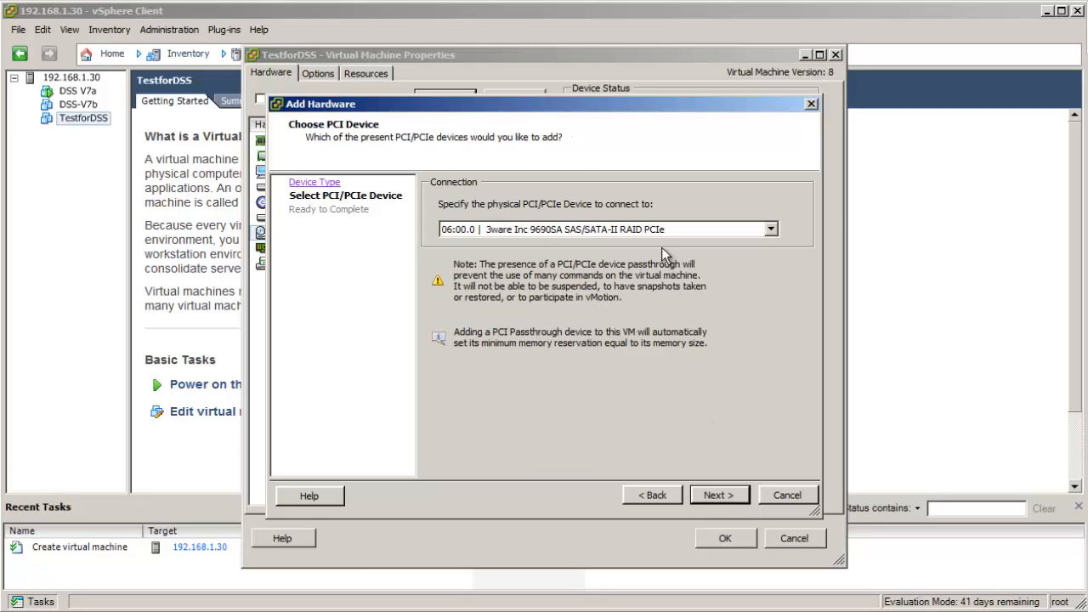
pyautogui.click(719, 496)
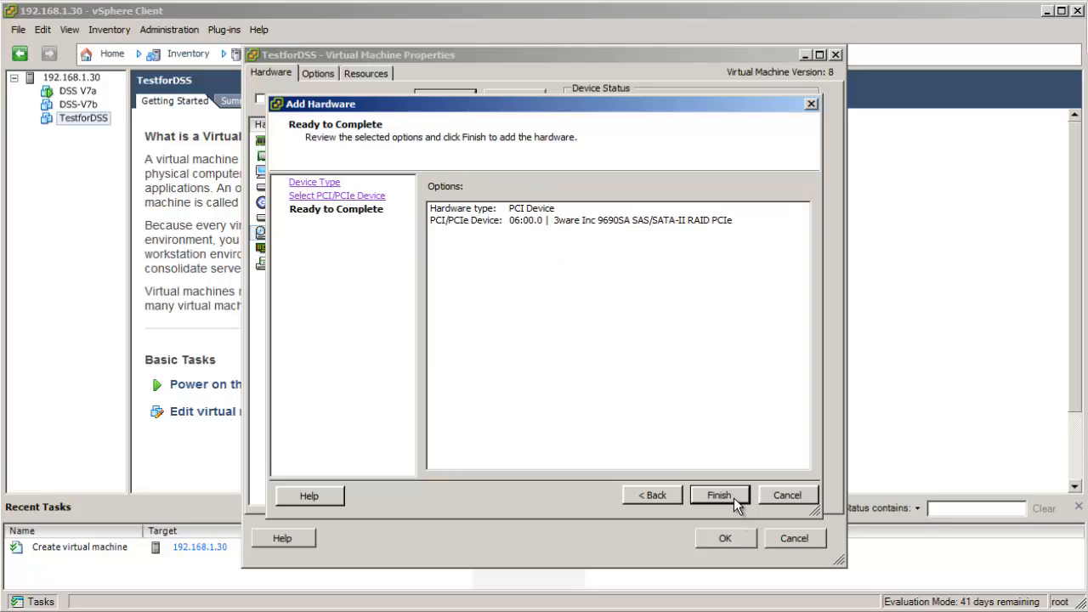
pyautogui.click(733, 498)
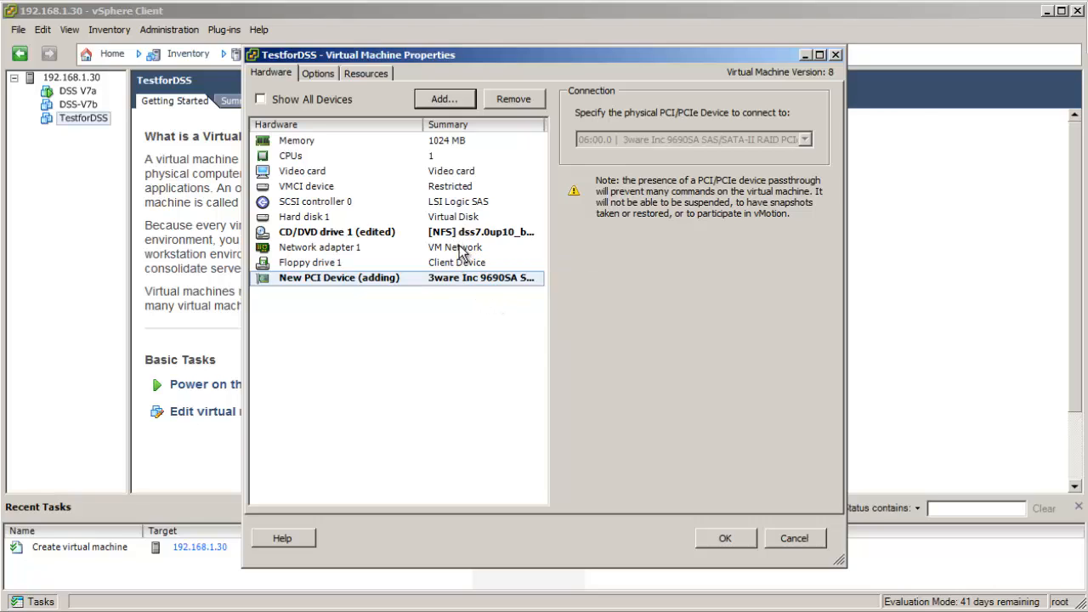
pyautogui.click(725, 541)
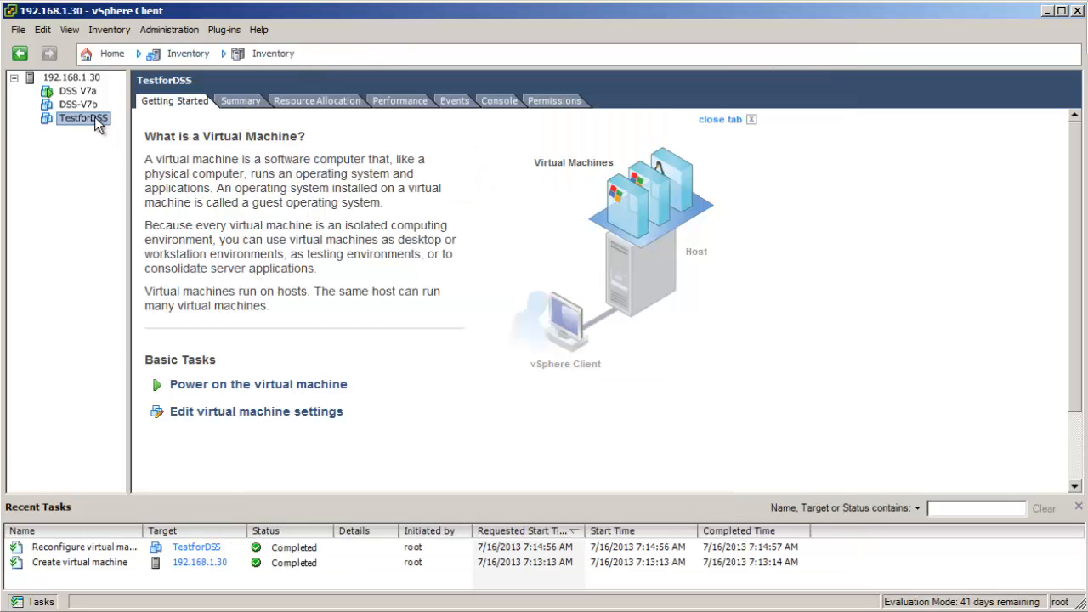
# - Try to power on the TestforDSS virtual machine
pyautogui.rightClick(97, 125)
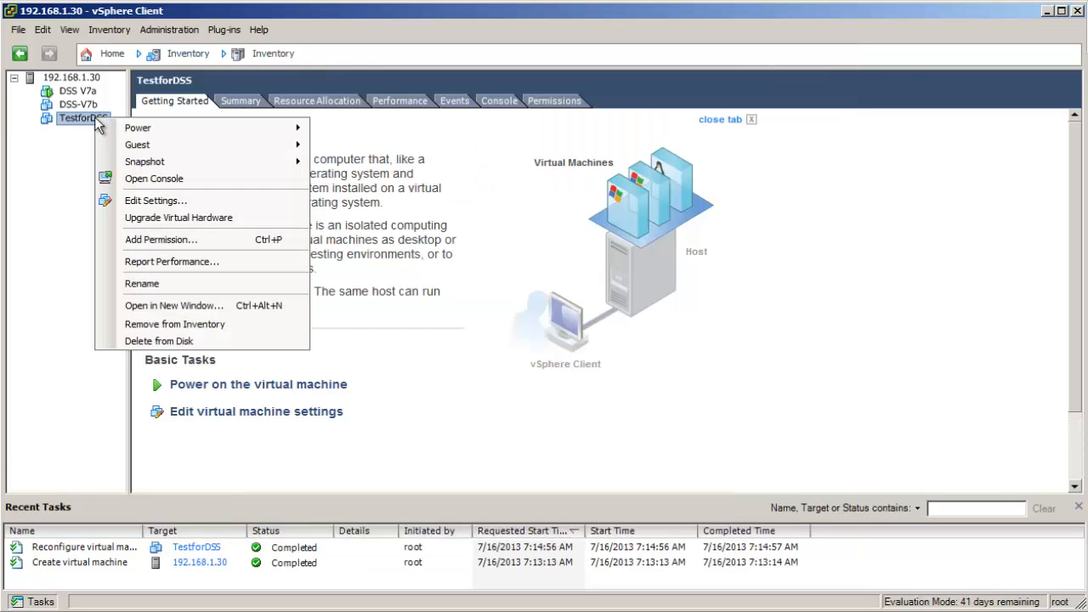
pyautogui.moveTo(293, 129)
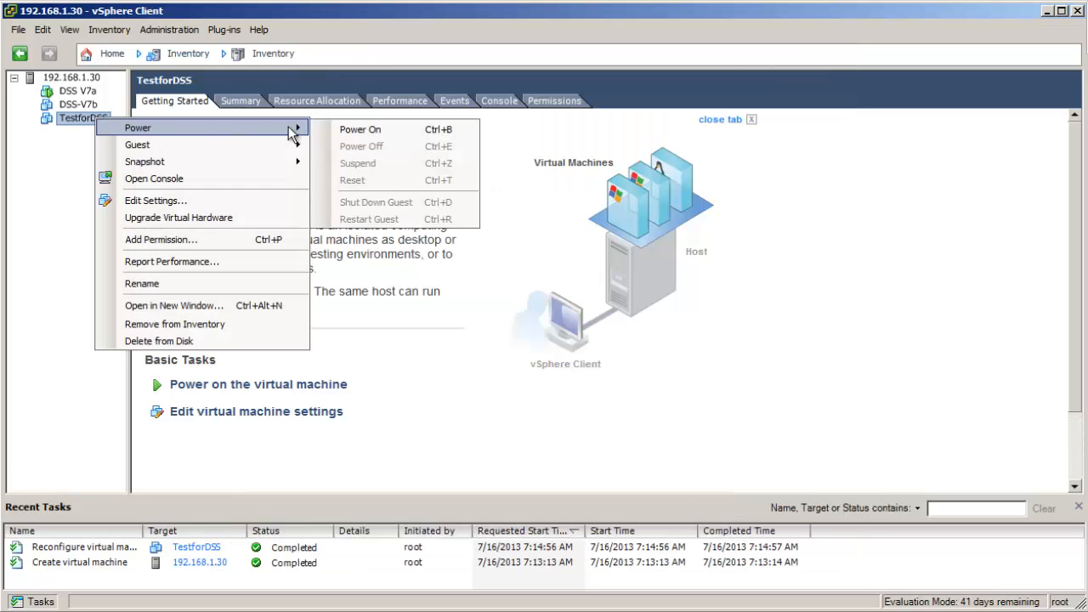
pyautogui.click(353, 130)
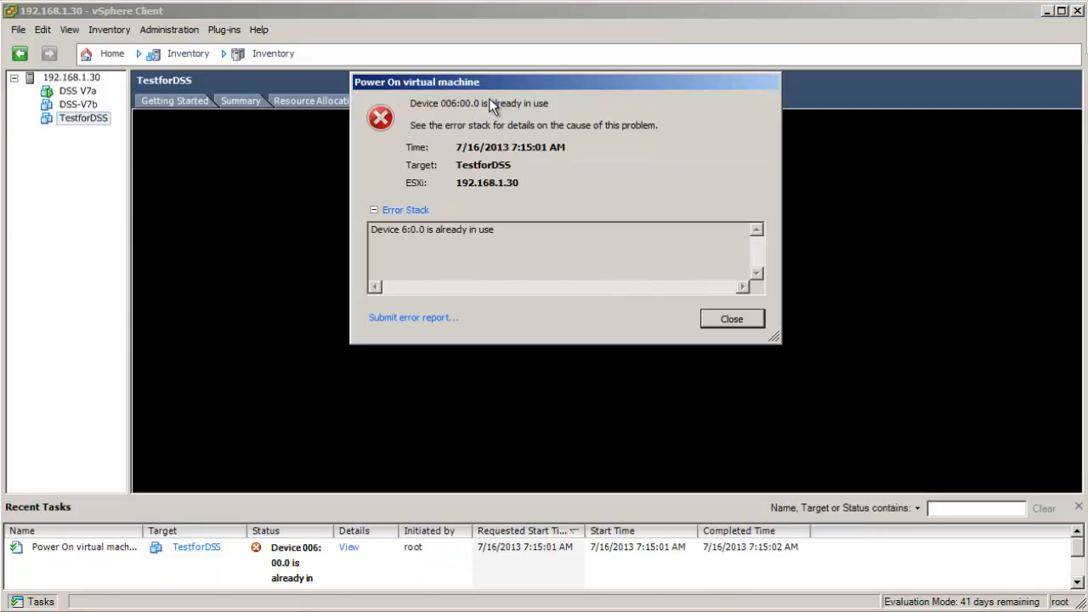
pyautogui.click(721, 321)
# - Remove the 3ware PCI device from the TestforDSS virtual machine and save the settings
pyautogui.rightClick(106, 119)
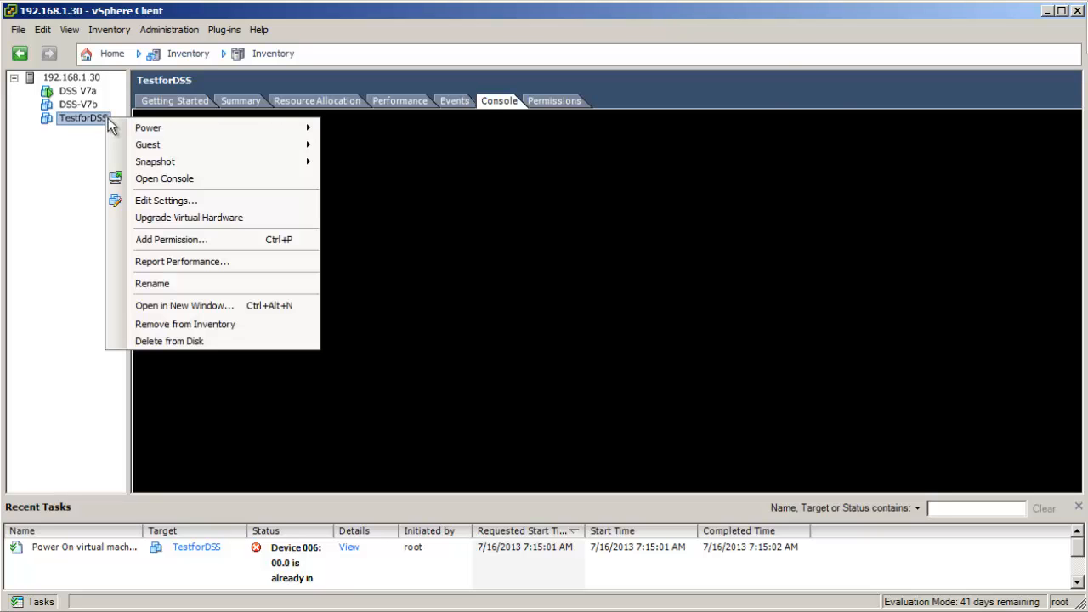
pyautogui.click(185, 201)
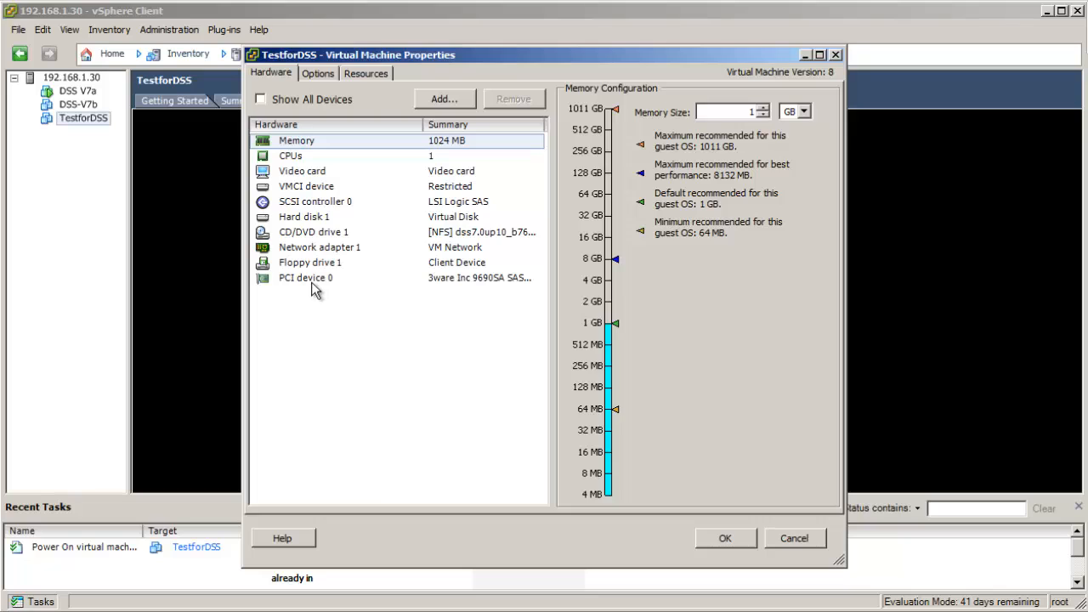
pyautogui.click(311, 282)
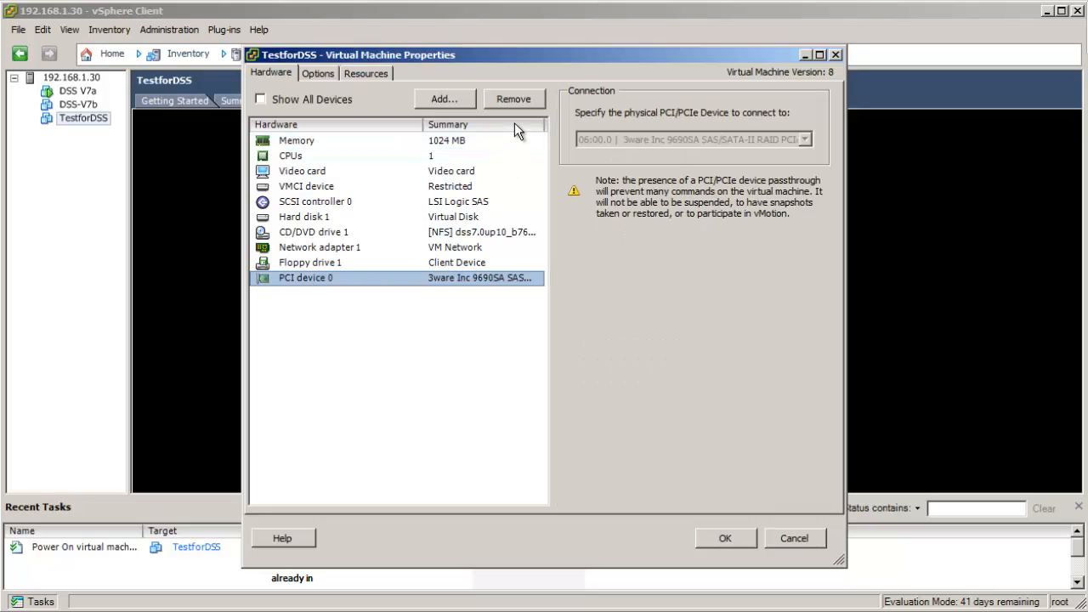
pyautogui.click(508, 96)
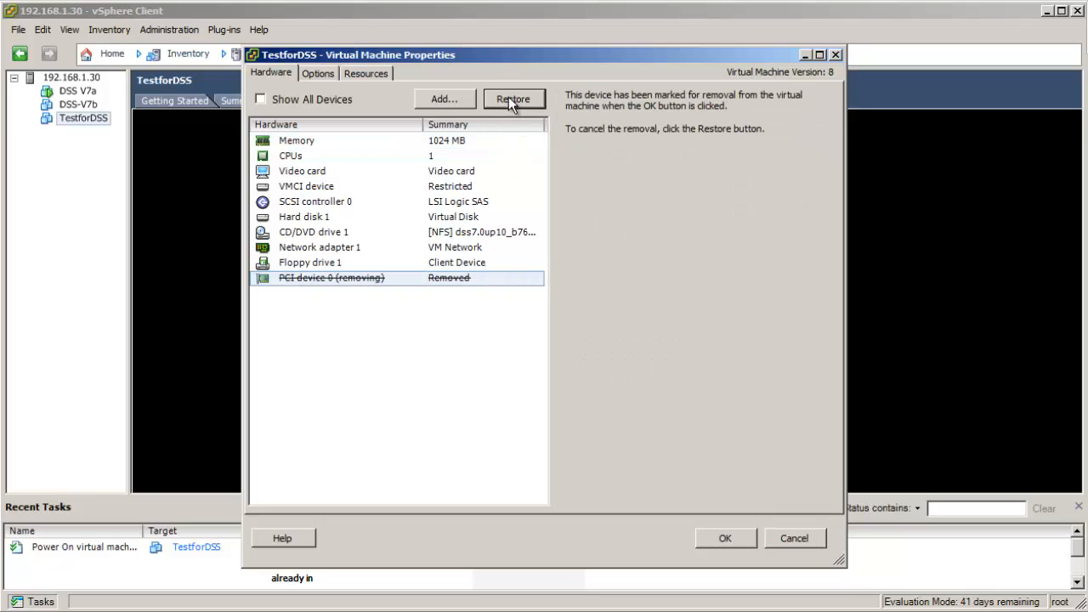
pyautogui.click(723, 539)
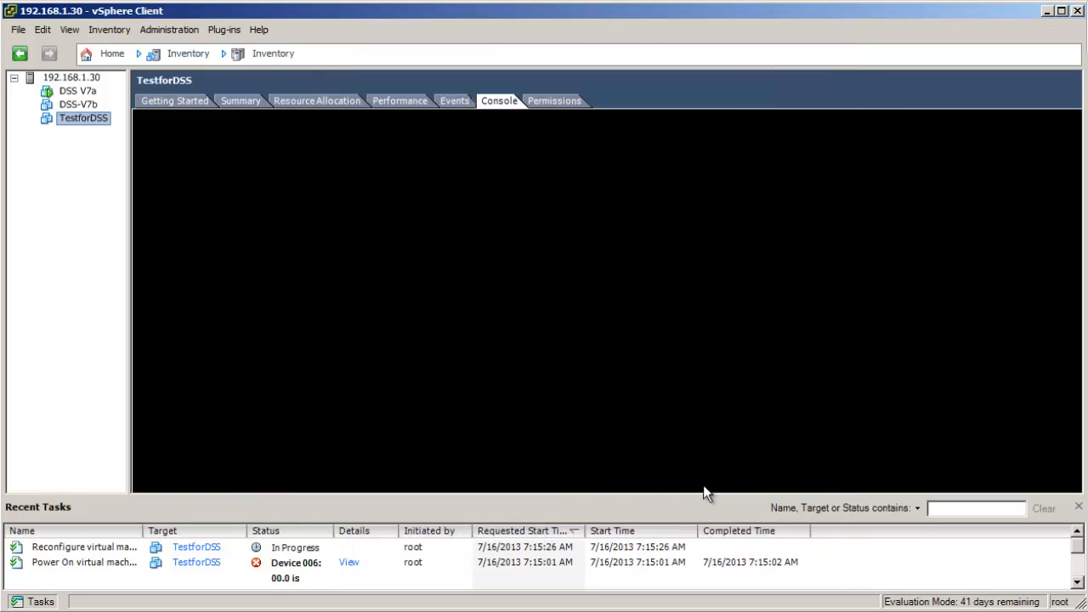
# - Power on TestforDSS and boot version 7.0up10.xxxx.7637 with the Run software installer option in its console
pyautogui.rightClick(89, 118)
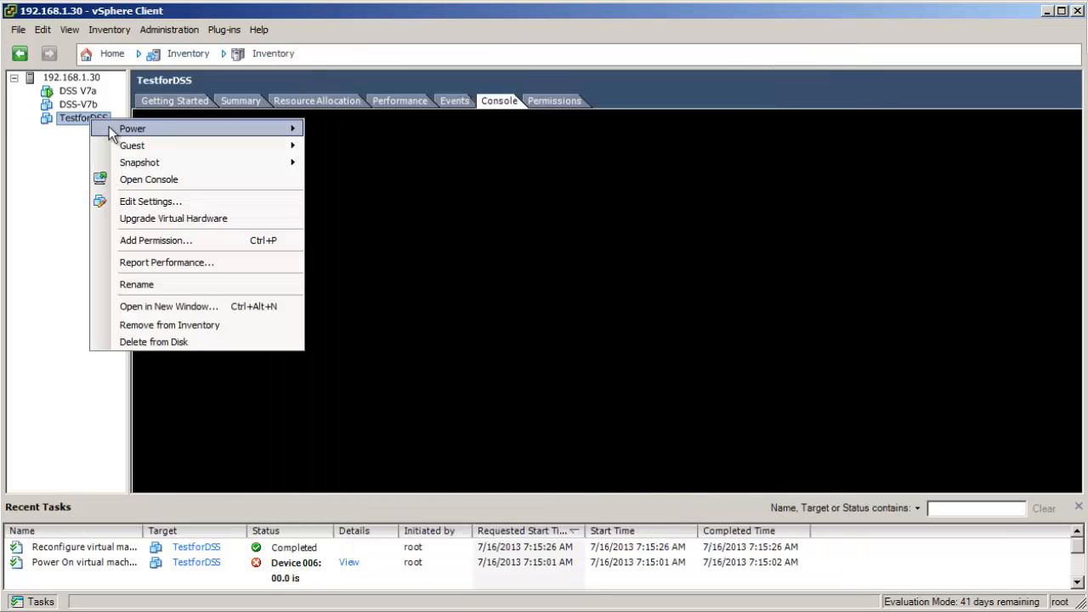
pyautogui.moveTo(301, 128)
pyautogui.click(368, 133)
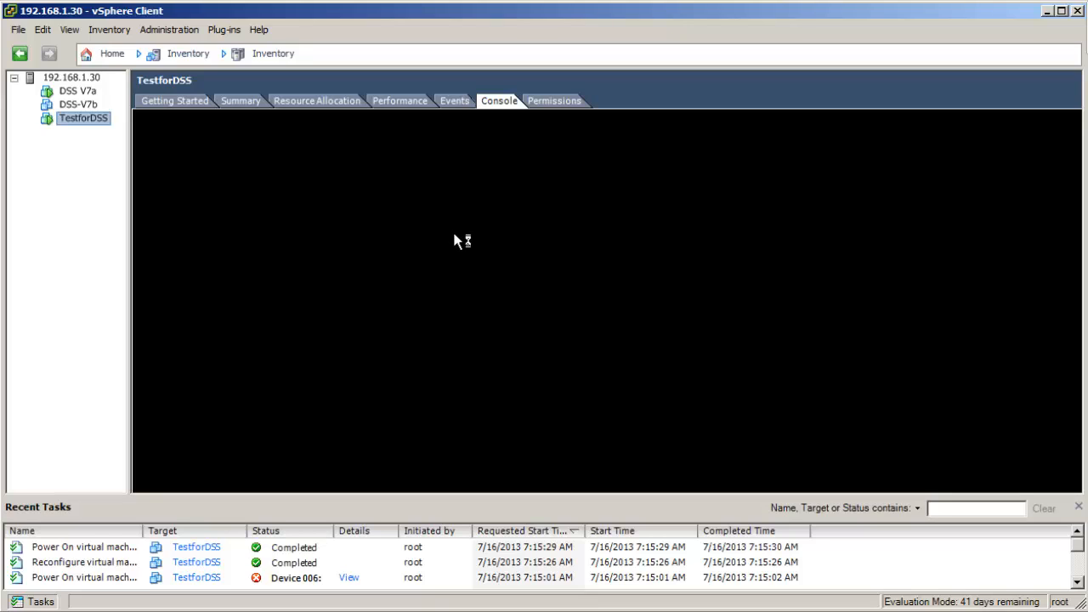
pyautogui.click(638, 301)
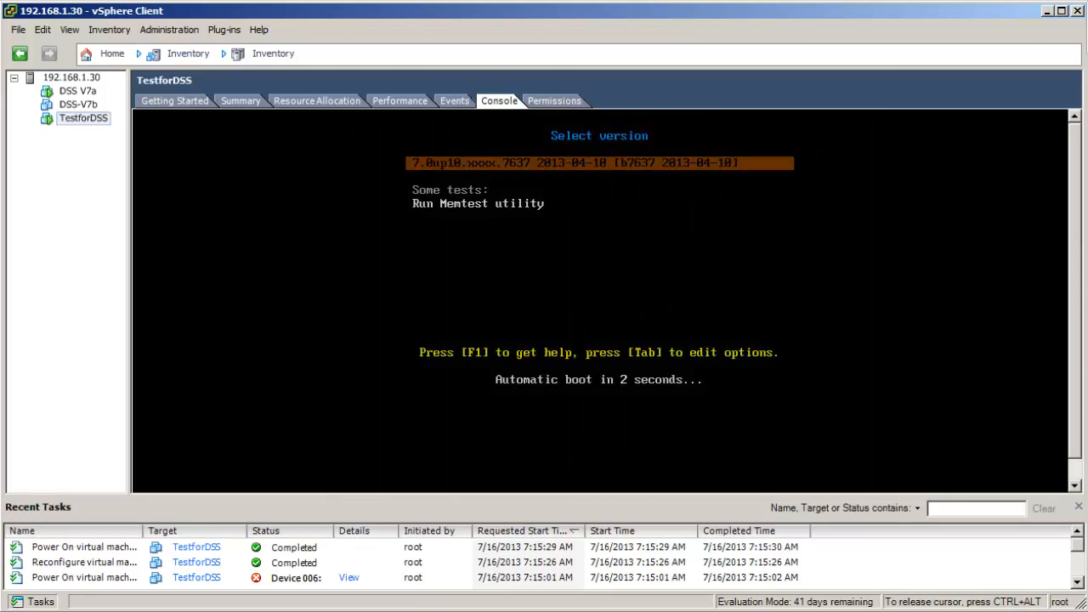
pyautogui.press('Return')
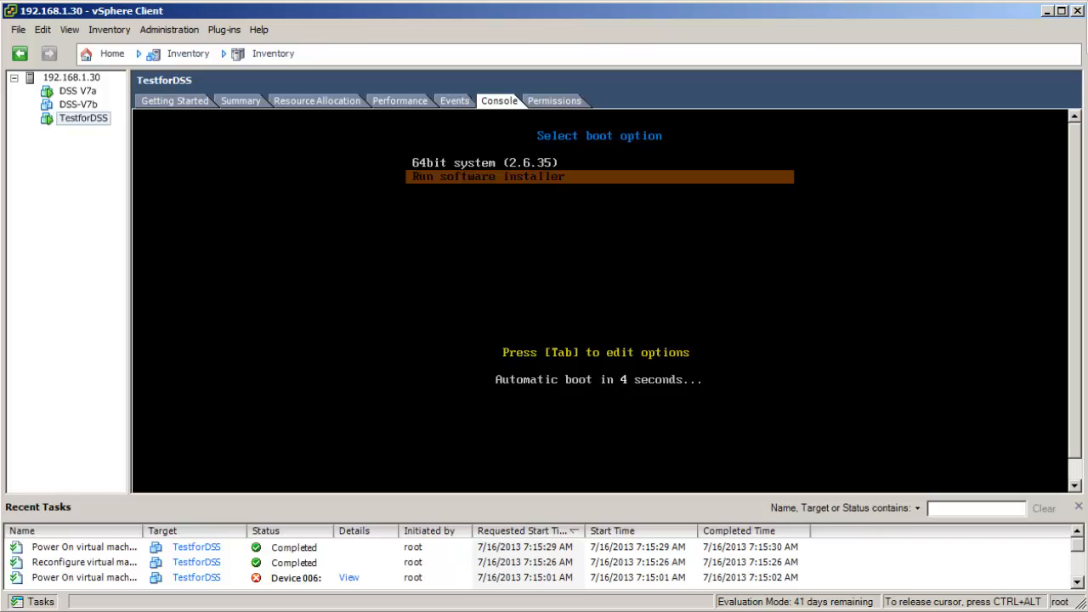
pyautogui.press('Return')
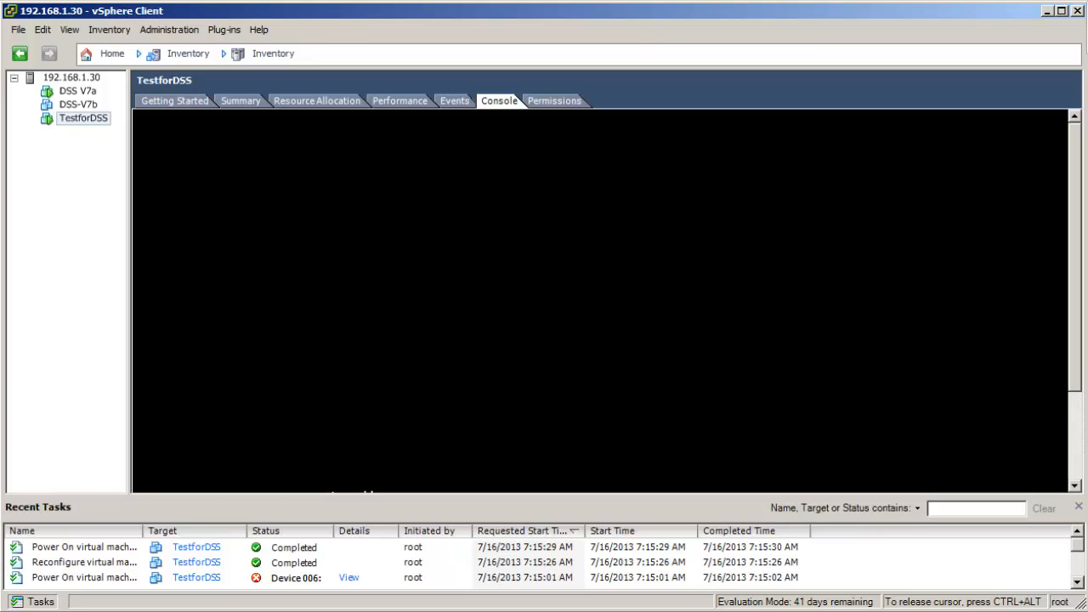
# - Agree to the Open-E license agreement and install the system on Drive 0
pyautogui.hotkey('ctrl', 'alt')
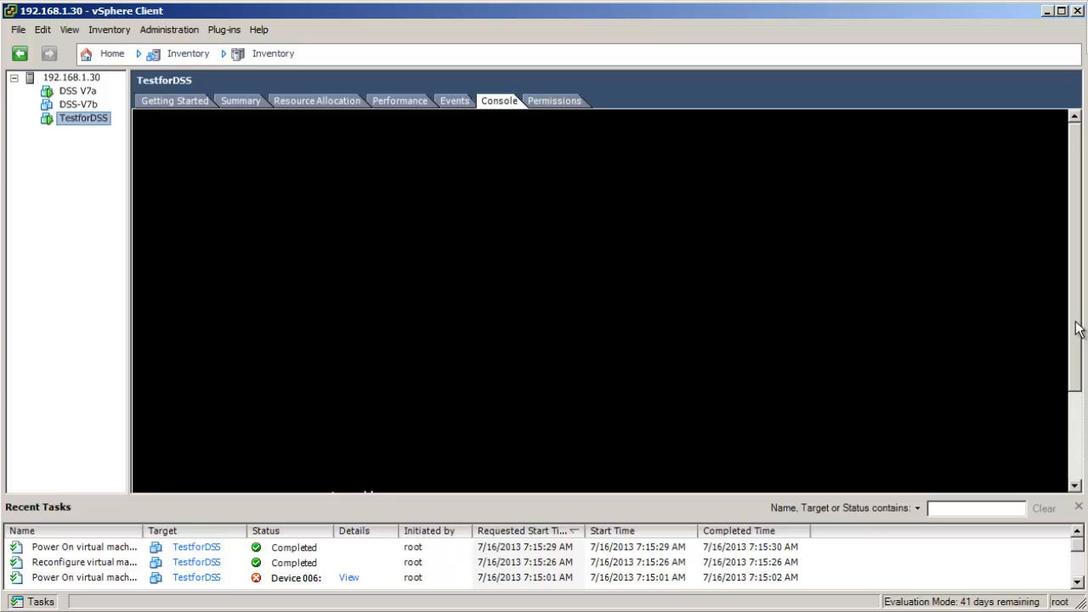
pyautogui.moveTo(1077, 330); pyautogui.dragTo(1077, 382)
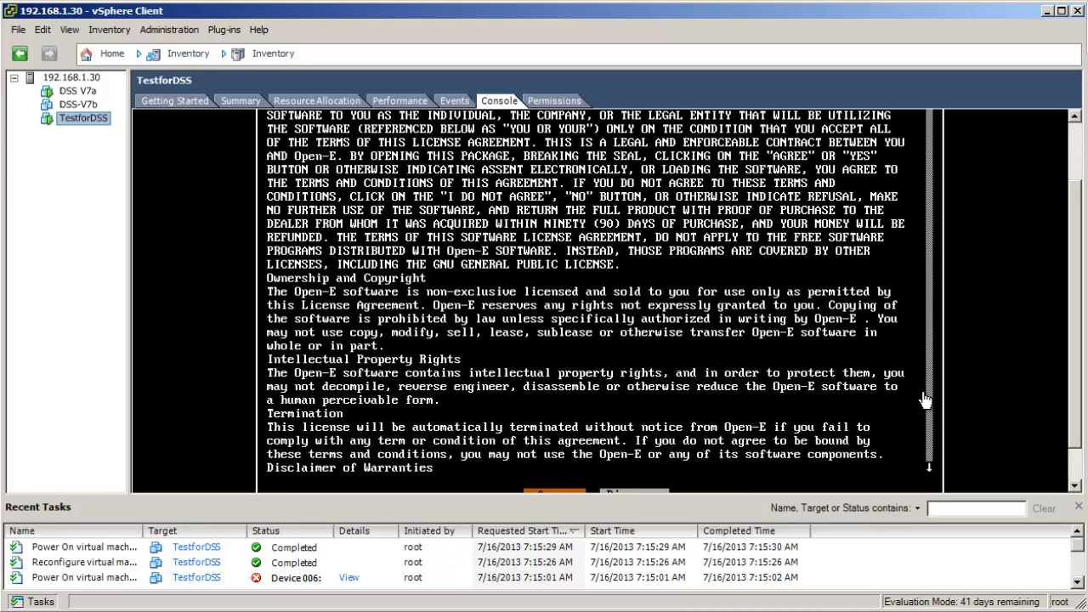
pyautogui.scroll(-1, 1076, 424)
pyautogui.moveTo(1077, 424); pyautogui.dragTo(1077, 451)
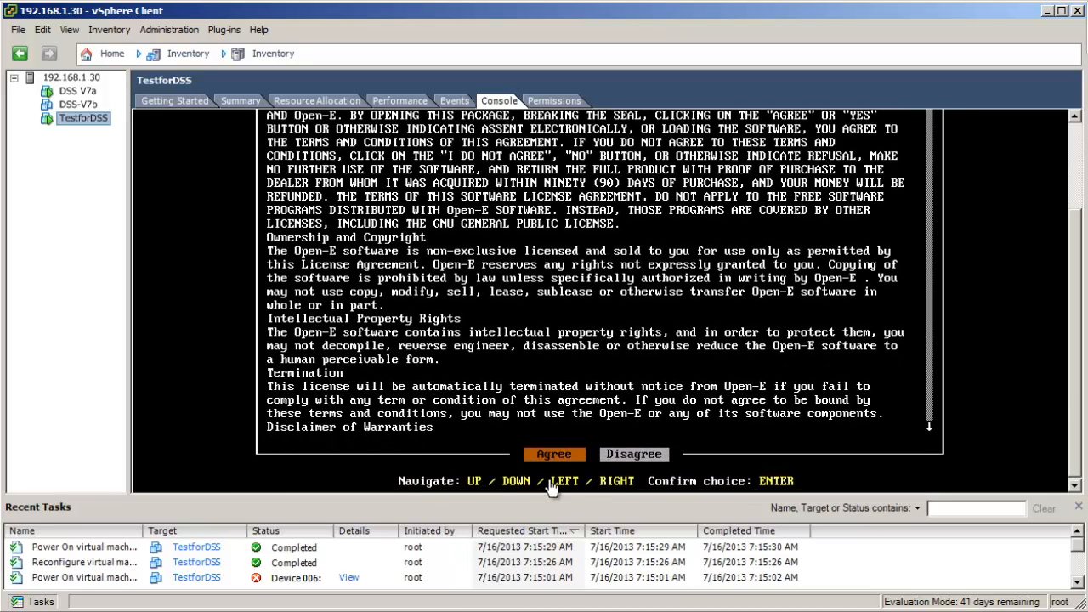
pyautogui.click(453, 451)
pyautogui.press('Return')
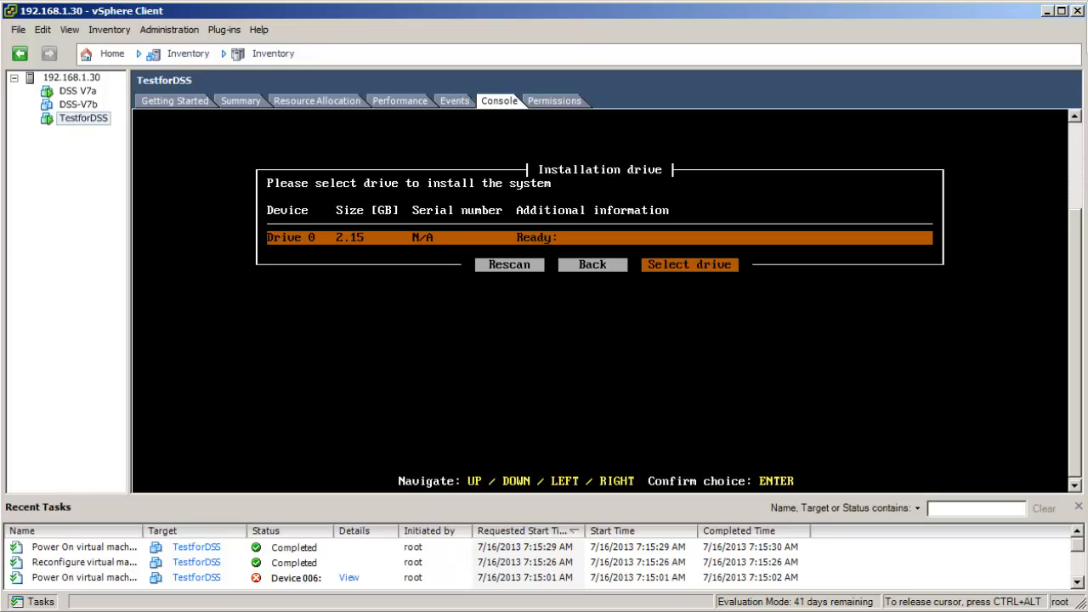
pyautogui.press('Return')
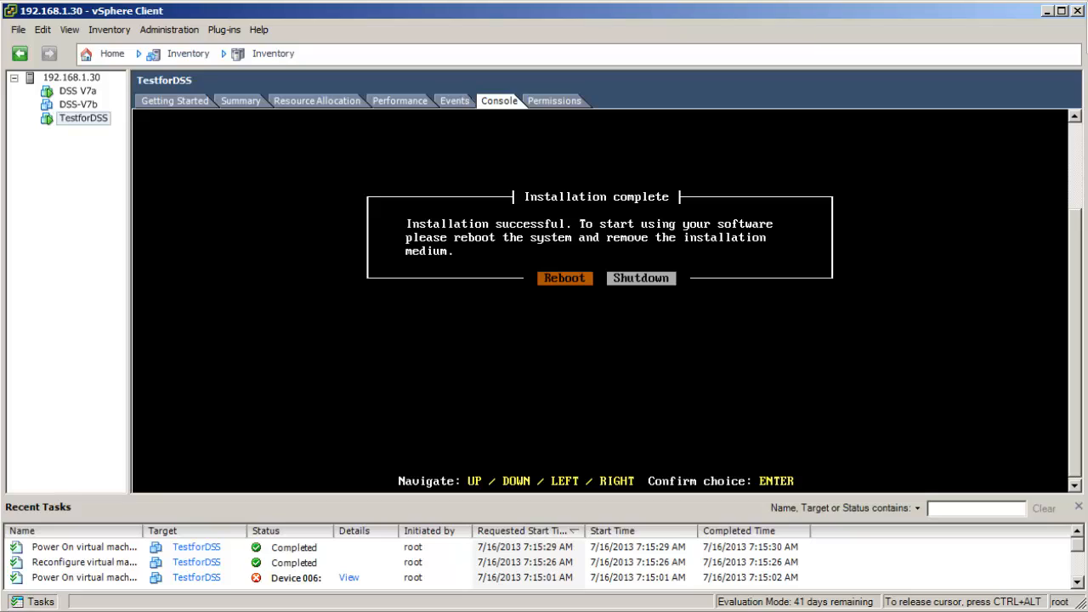
# - Reboot TestforDSS from the Installation complete prompt and let the installed 64bit system start loading
pyautogui.press('Right')
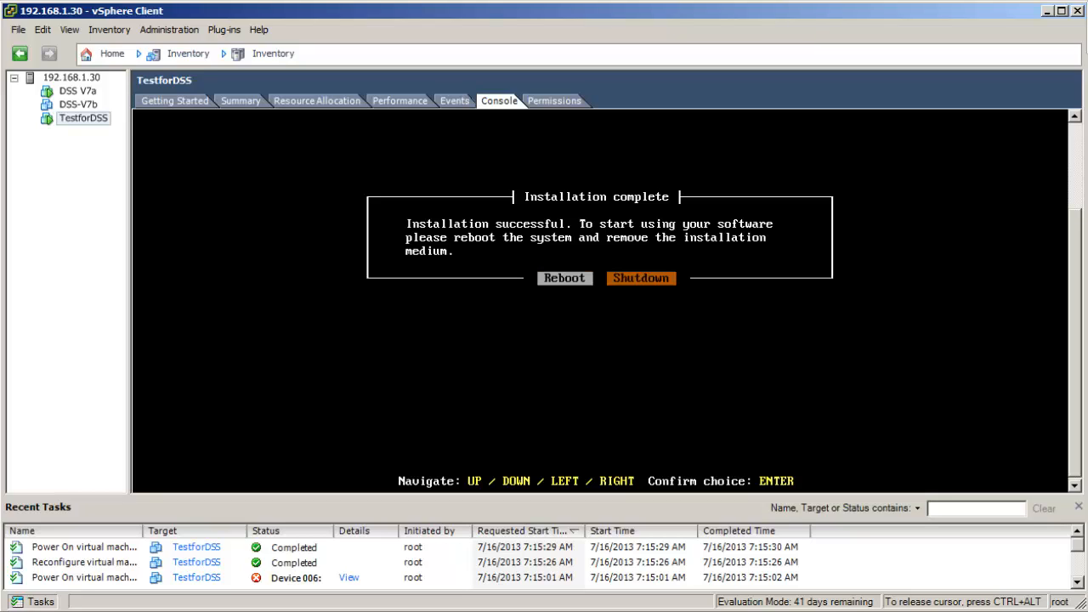
pyautogui.press('Left')
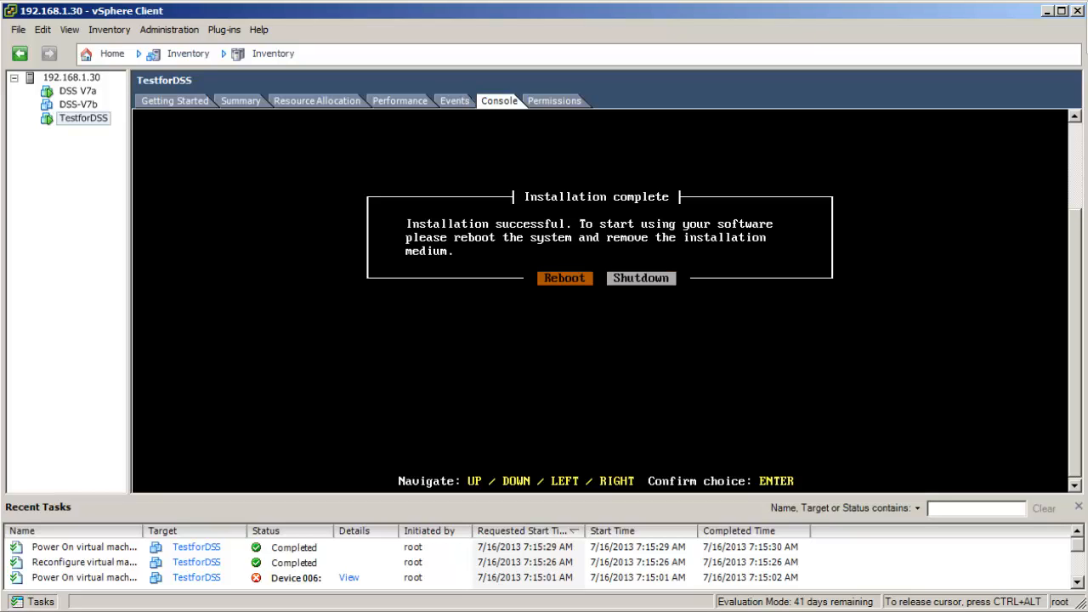
pyautogui.press('Return')
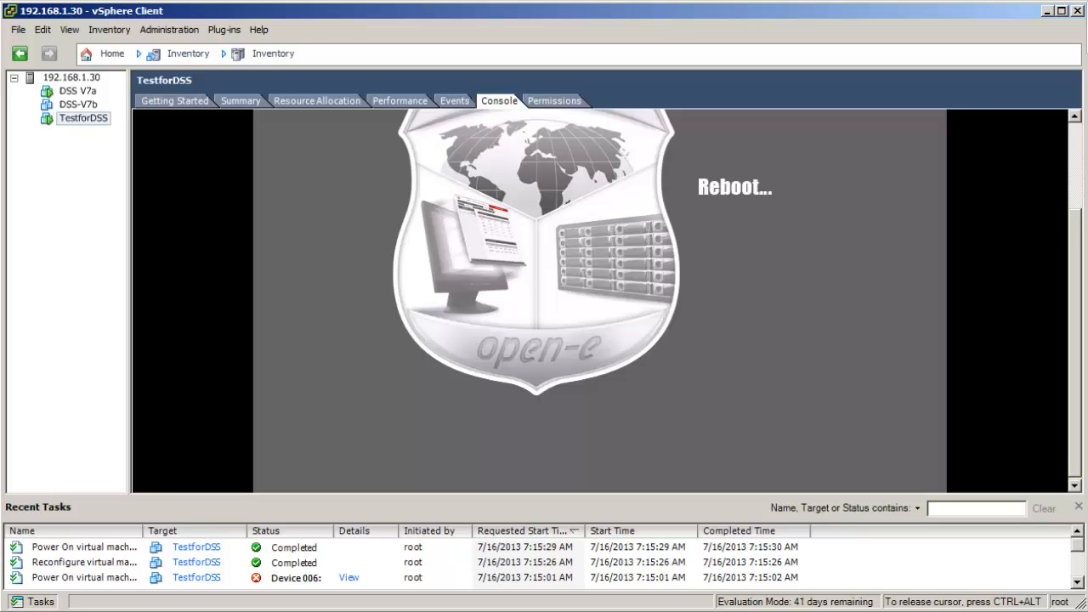
pyautogui.hotkey('ctrl', 'alt')
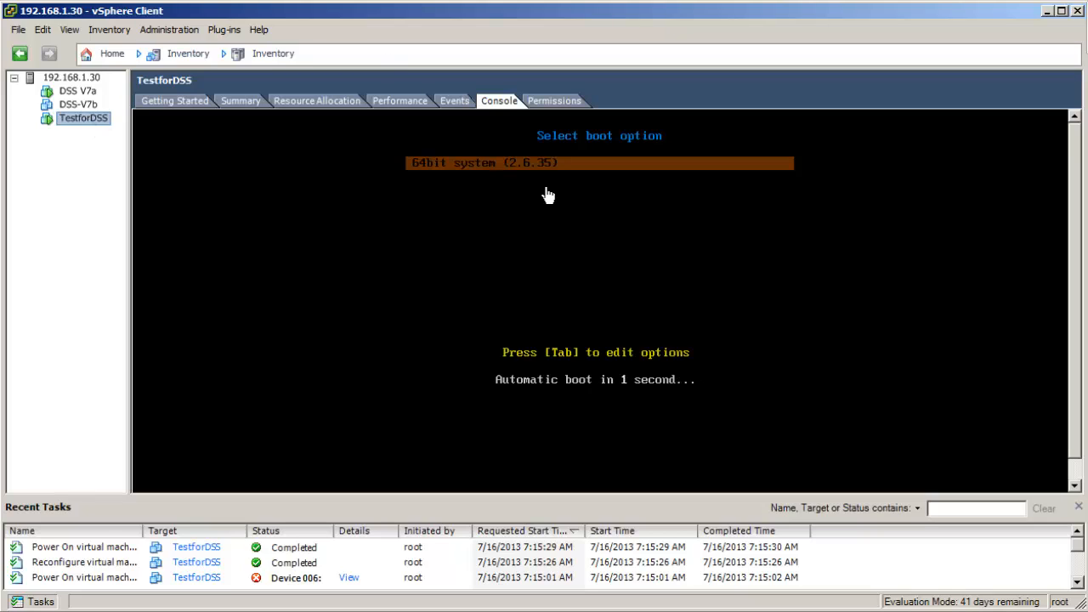
pyautogui.click(912, 235)
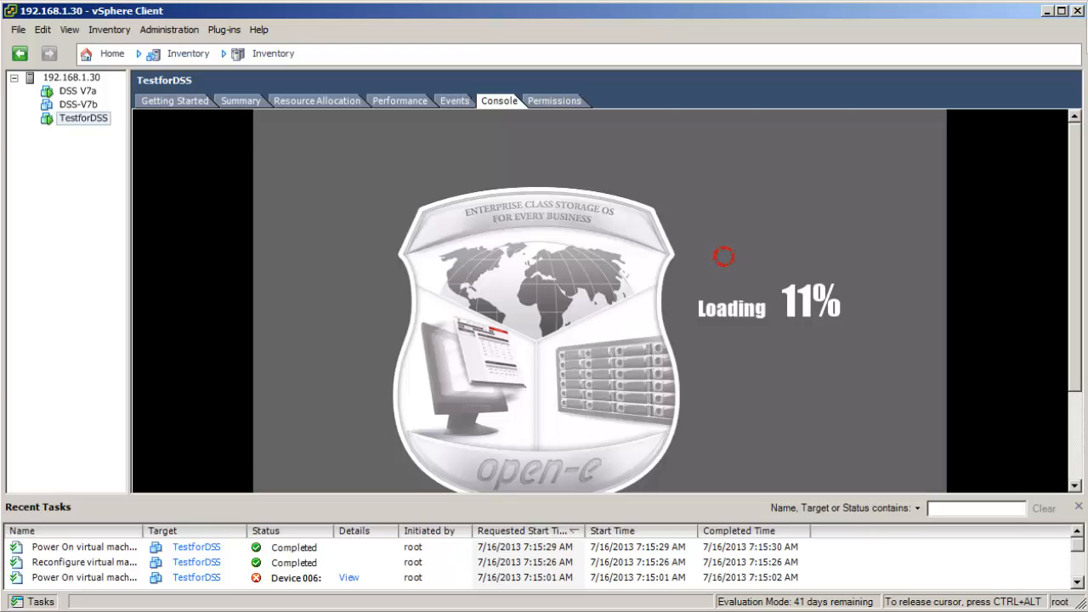
pyautogui.hotkey('ctrl', 'alt')
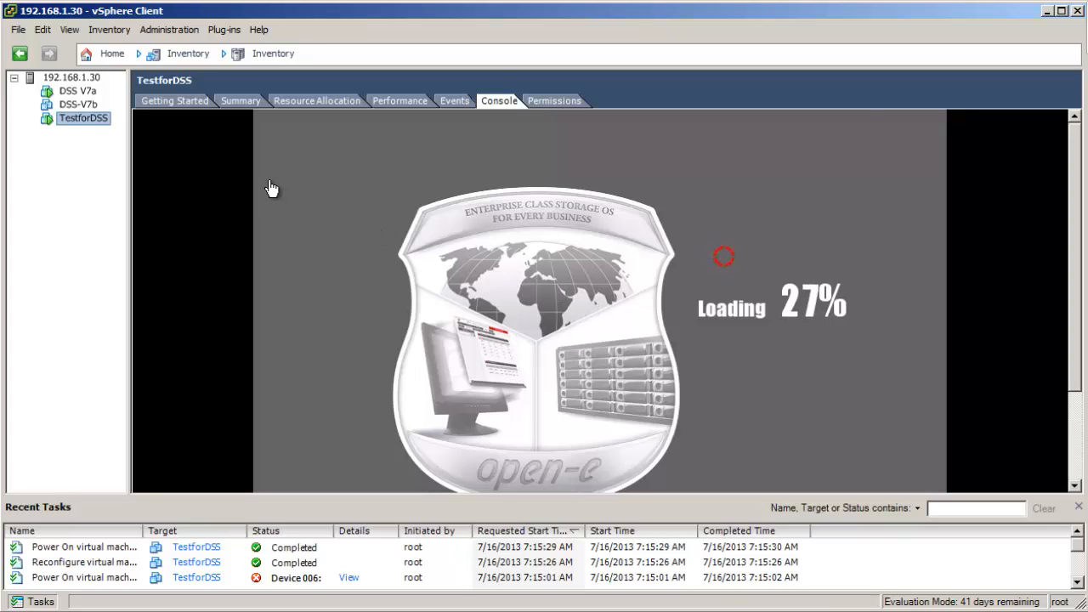
# - Inspect PCI device 0 in the DSS V7a virtual machine settings without saving changes, and return to the TestforDSS console
pyautogui.click(85, 95)
pyautogui.rightClick(85, 97)
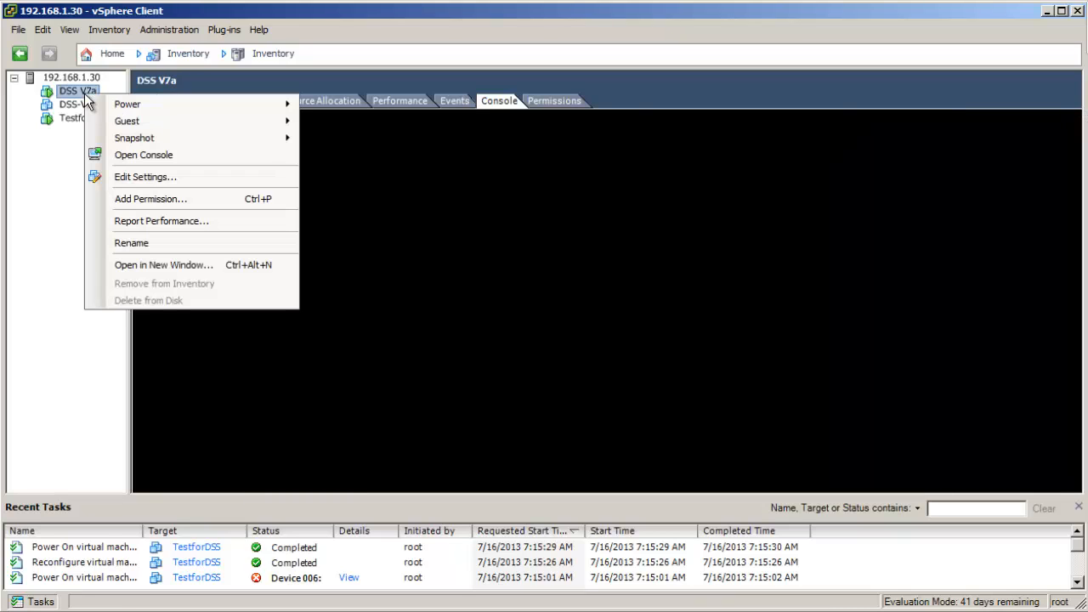
pyautogui.click(146, 178)
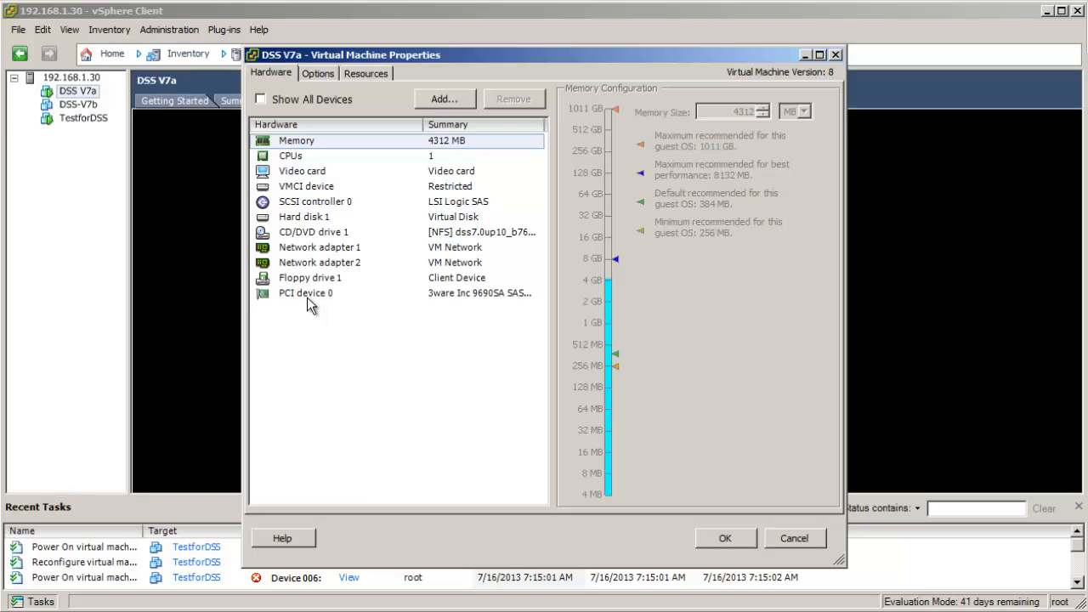
pyautogui.click(307, 297)
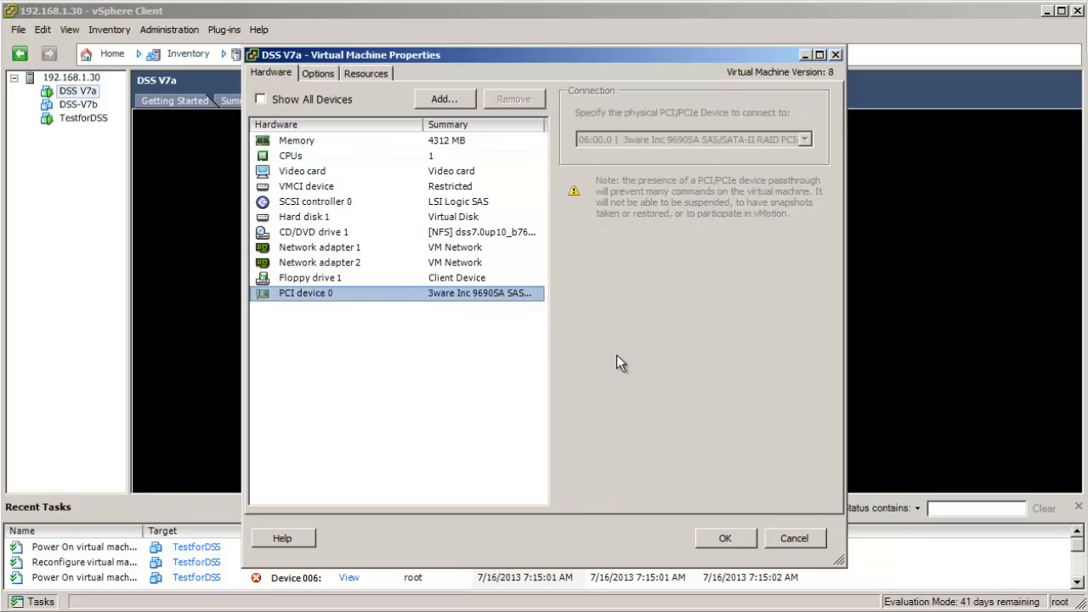
pyautogui.click(793, 538)
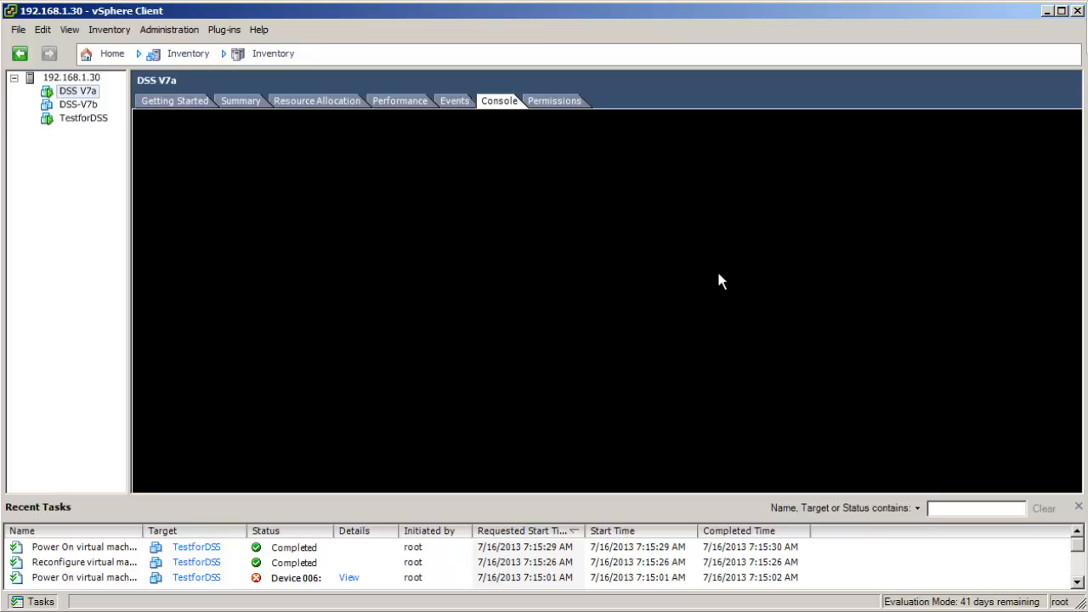
pyautogui.click(85, 119)
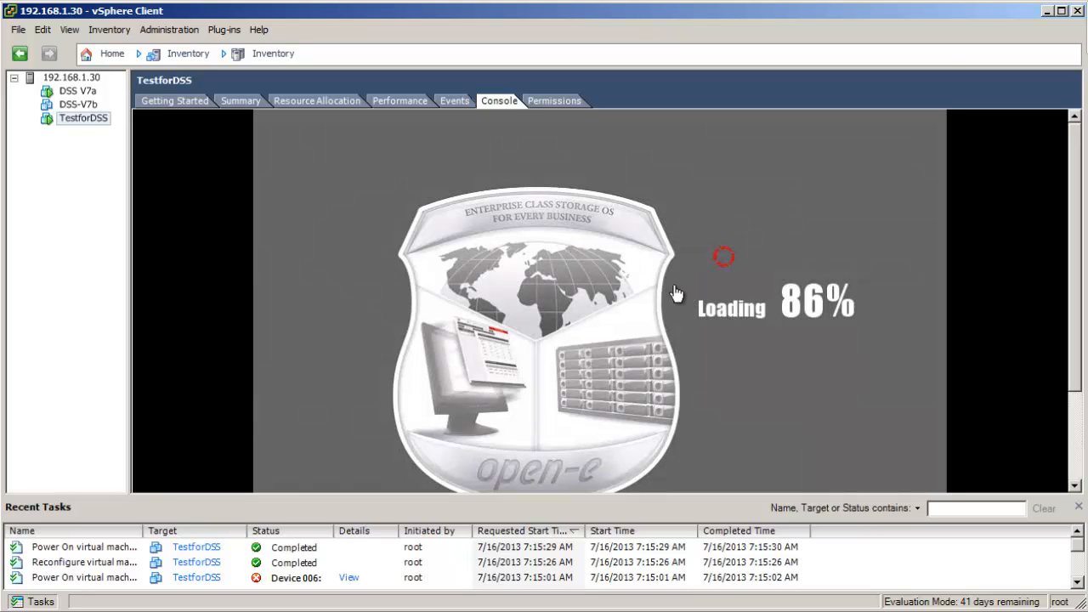
# - Open the DSS V7a console in a separate window and bring up its Hardware info screen
pyautogui.click(67, 91)
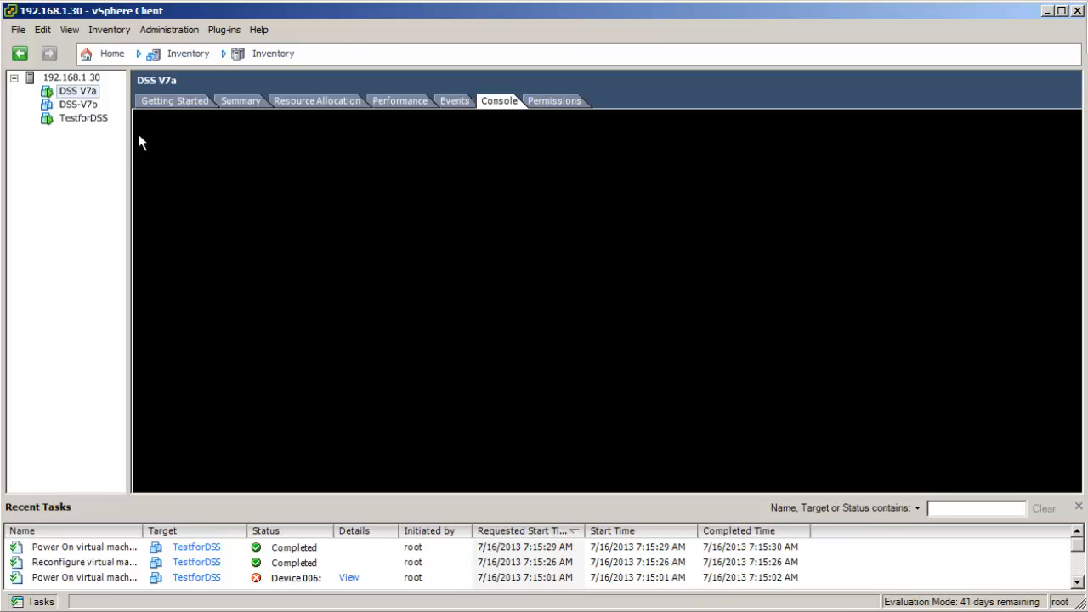
pyautogui.rightClick(87, 94)
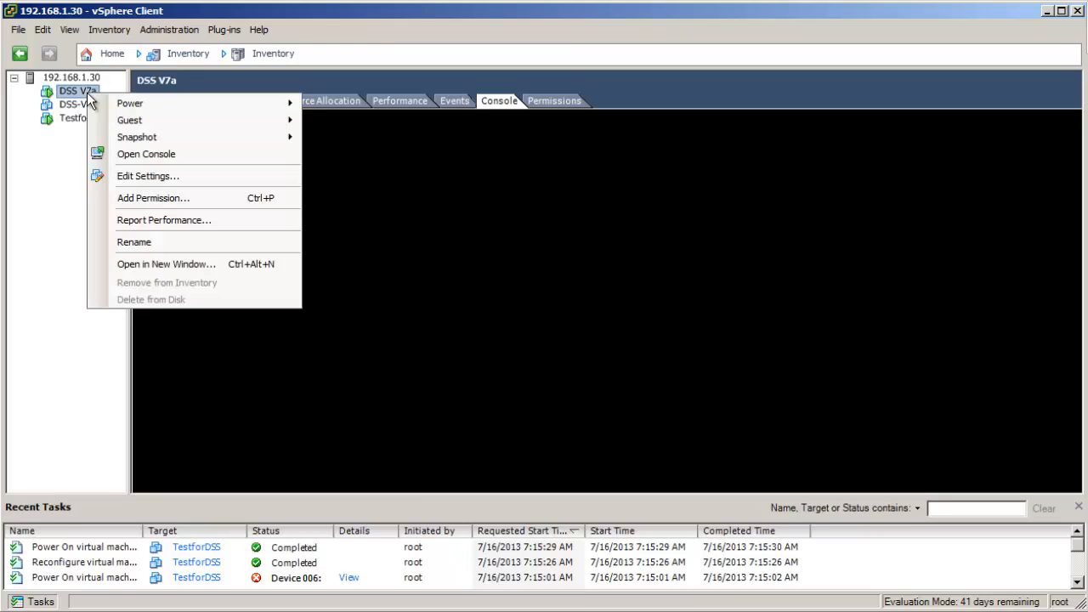
pyautogui.click(165, 154)
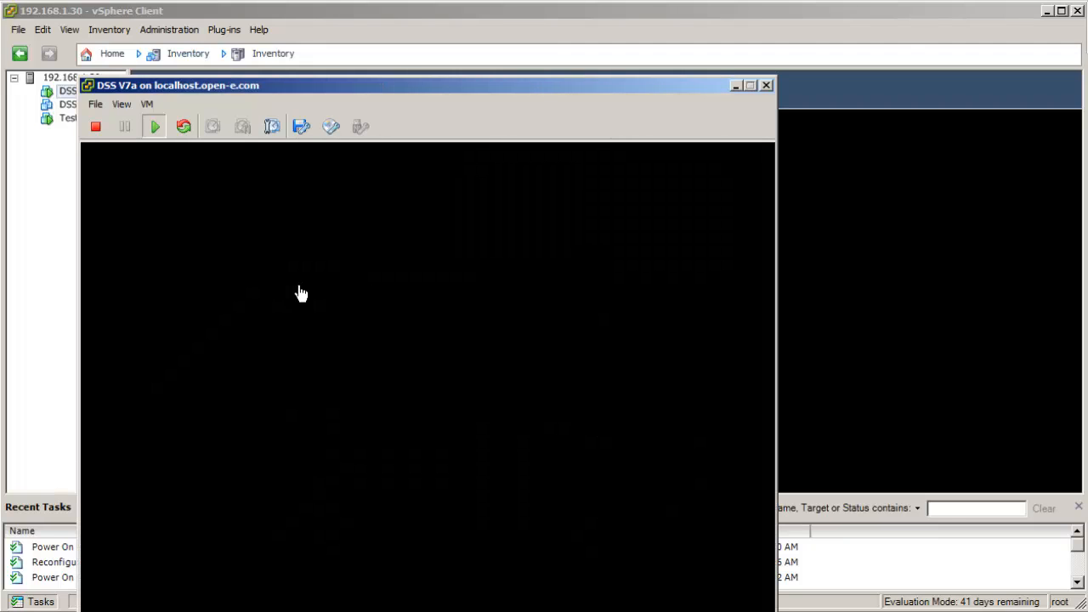
pyautogui.click(328, 299)
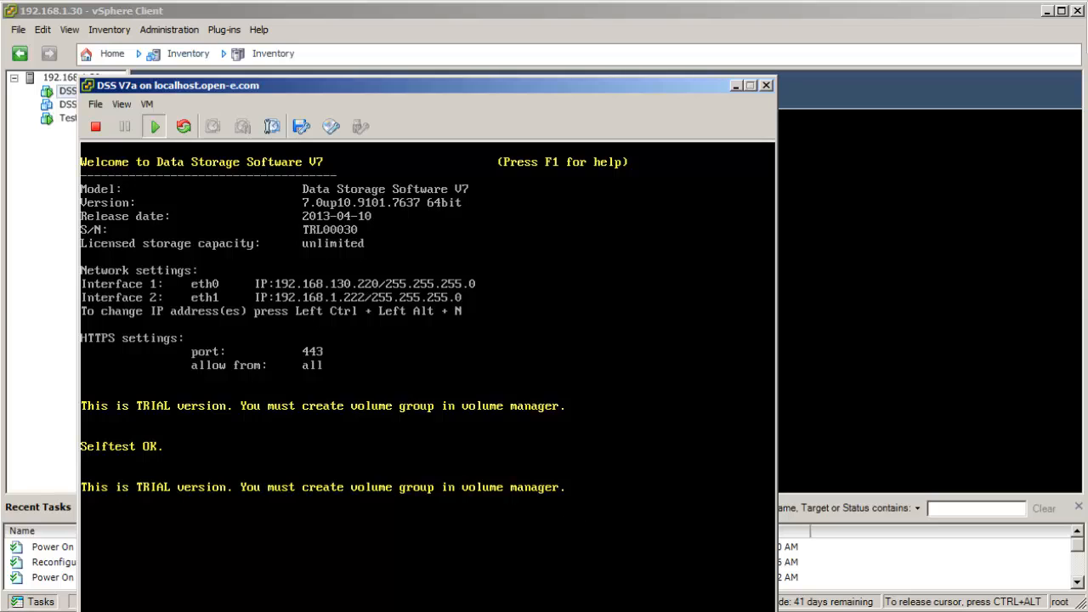
pyautogui.hotkey('ctrl', 'alt', 'h')
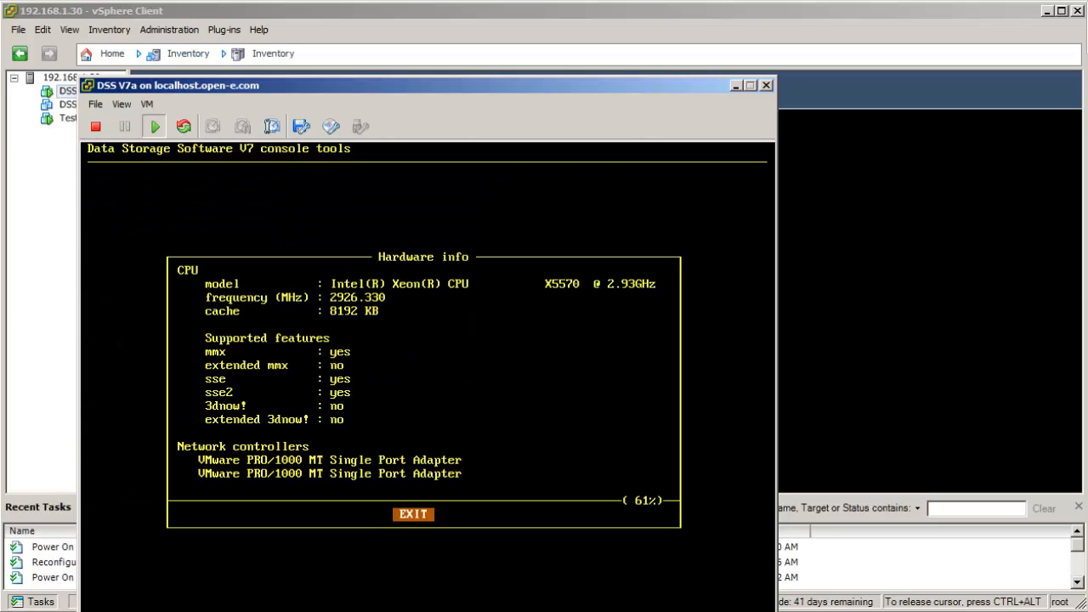
# - Examine the network and RAID/SCSI controllers in Hardware info, exit it and close the DSS V7a console window
pyautogui.press('Down')
pyautogui.press('Down')
pyautogui.press('Down')
pyautogui.press('Down')
pyautogui.press('Down')
pyautogui.press('Down')
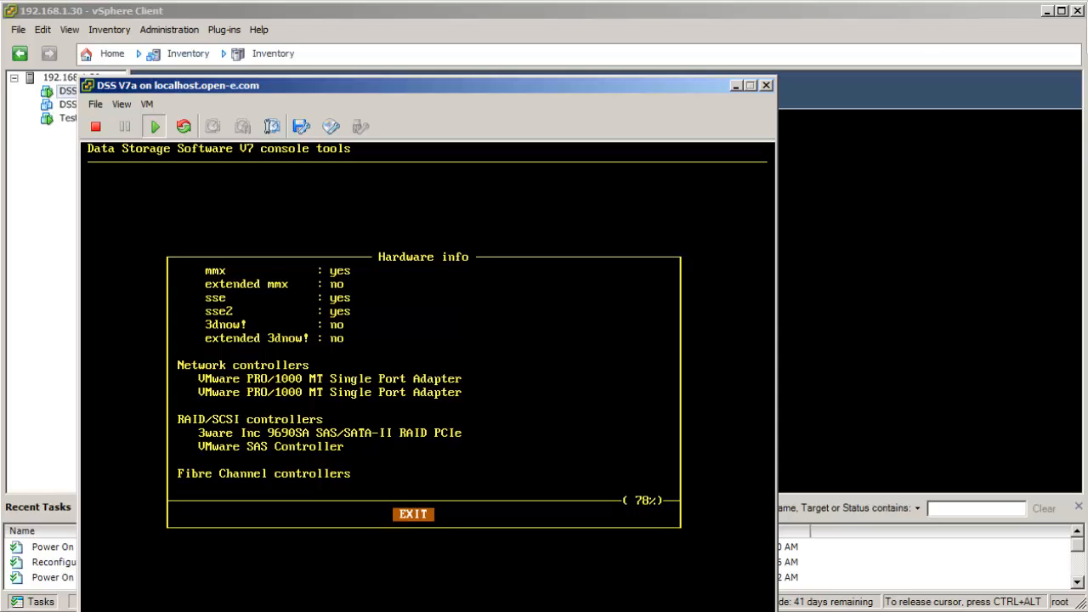
pyautogui.press('Return')
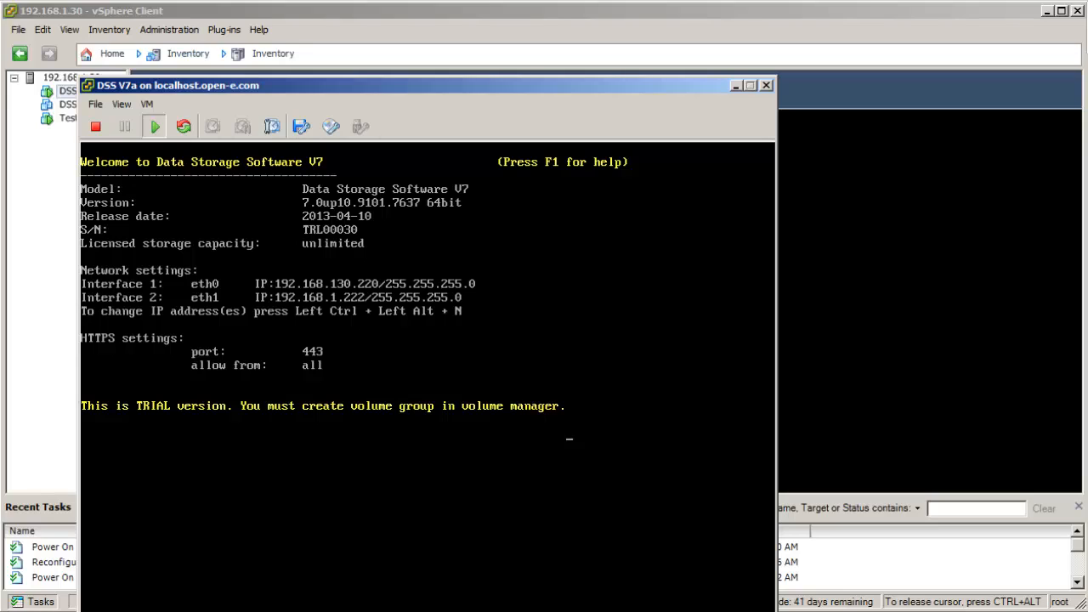
pyautogui.hotkey('ctrl', 'alt')
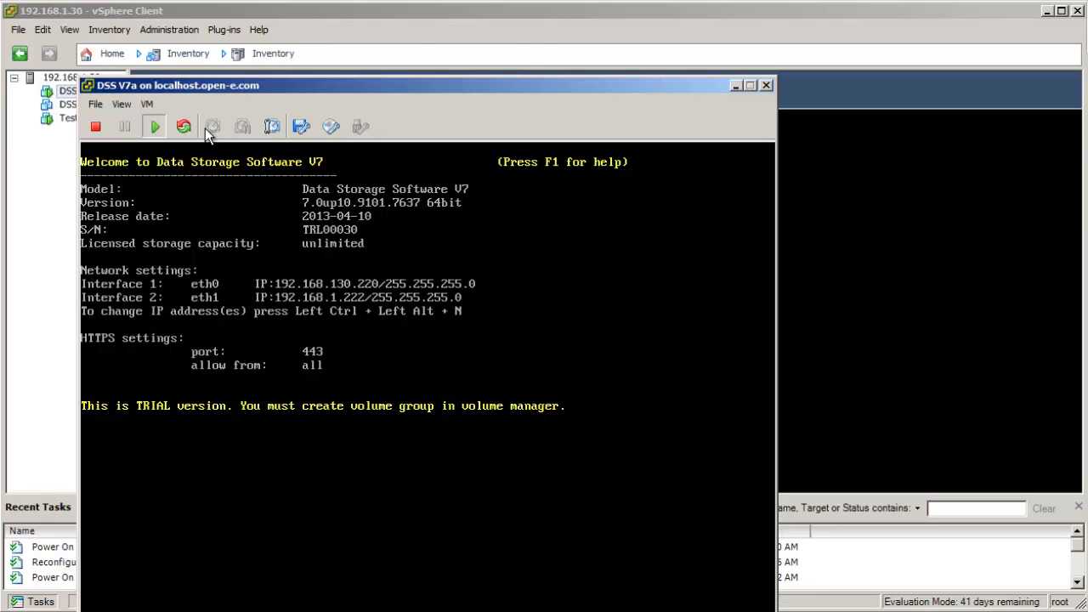
pyautogui.click(768, 85)
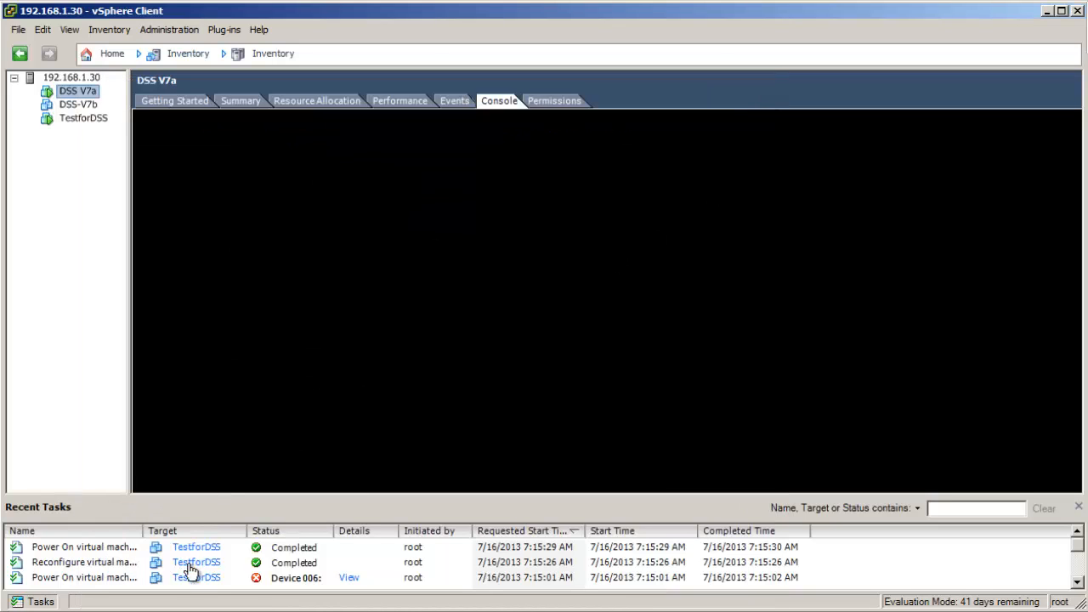
pyautogui.click(168, 609)
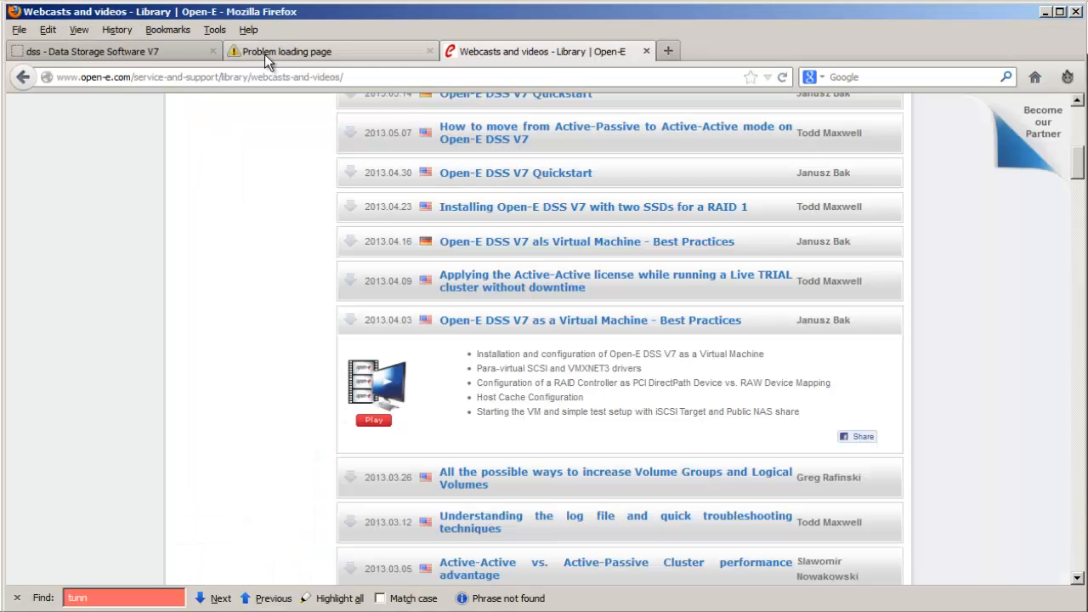
pyautogui.click(166, 51)
pyautogui.click(199, 77)
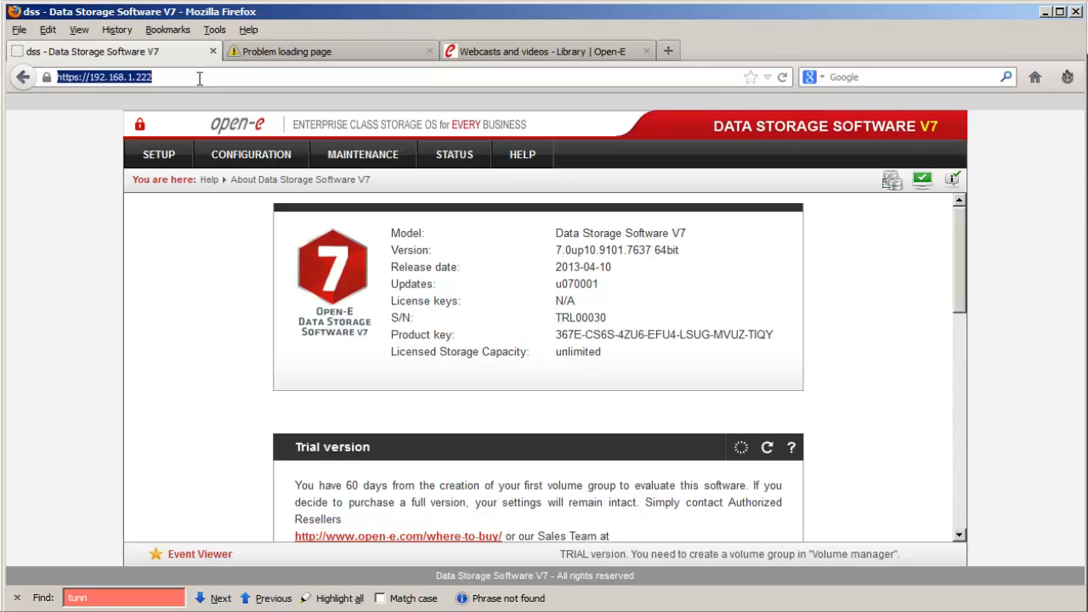
pyautogui.click(472, 275)
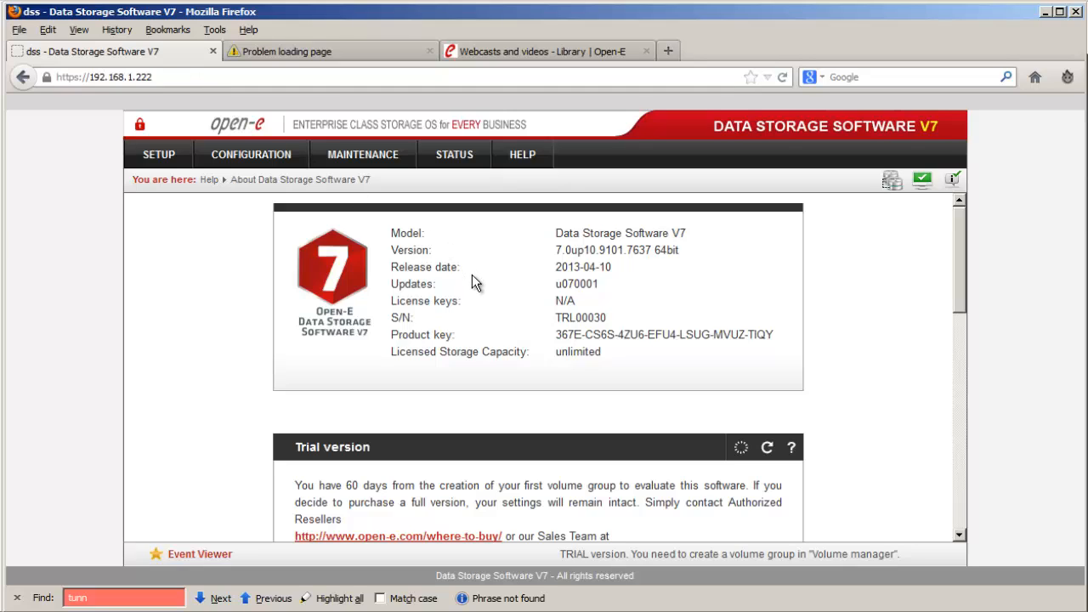
# - Go to the Hardware RAID setup of the 192.168.1.222 server and open the 3DM Management Utility
pyautogui.click(169, 154)
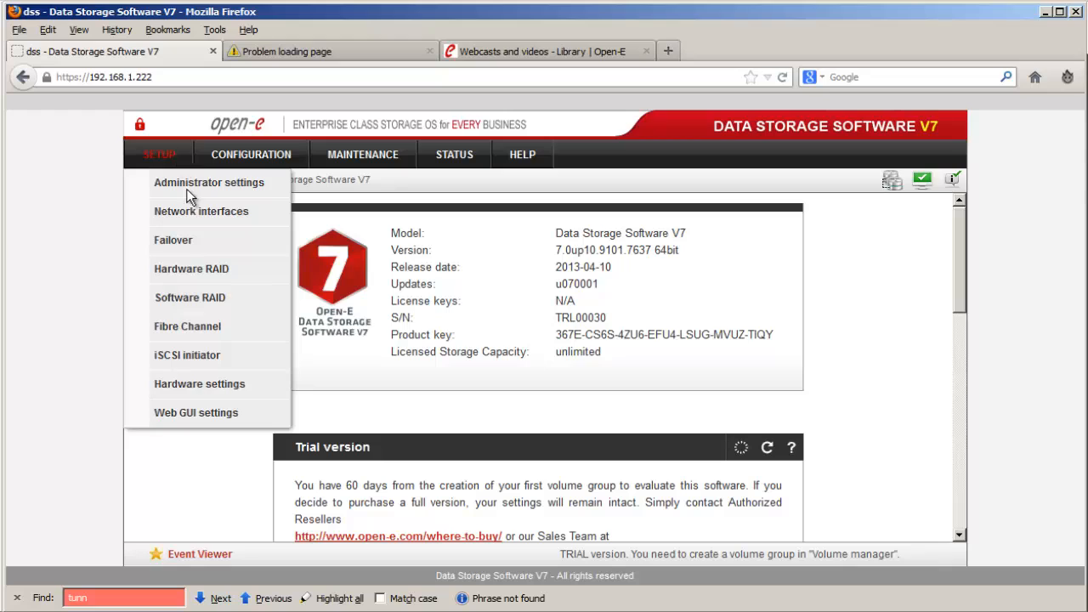
pyautogui.click(244, 267)
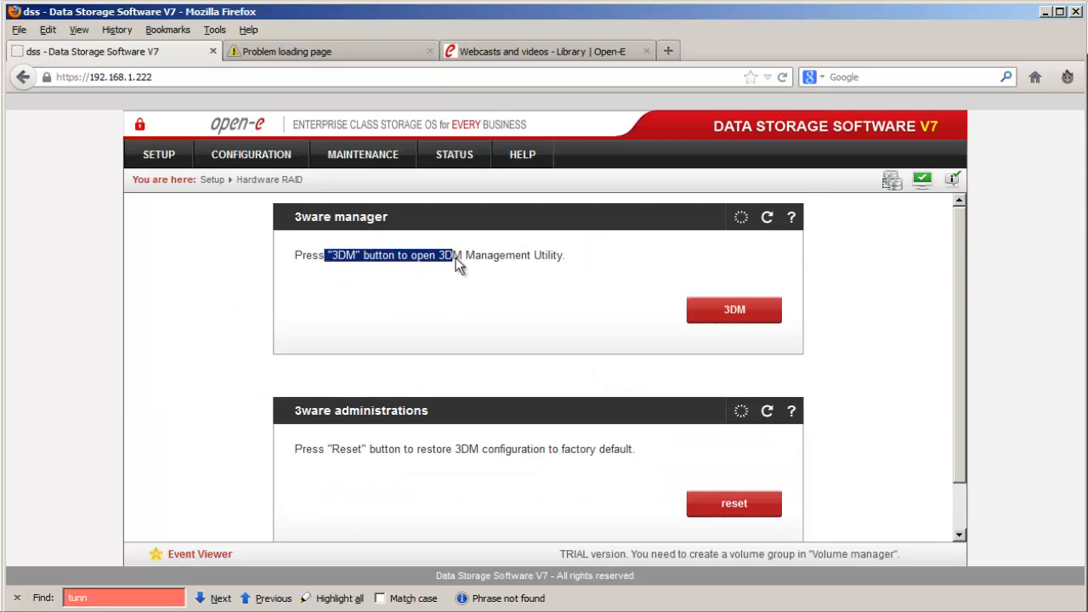
pyautogui.moveTo(504, 258); pyautogui.dragTo(565, 255)
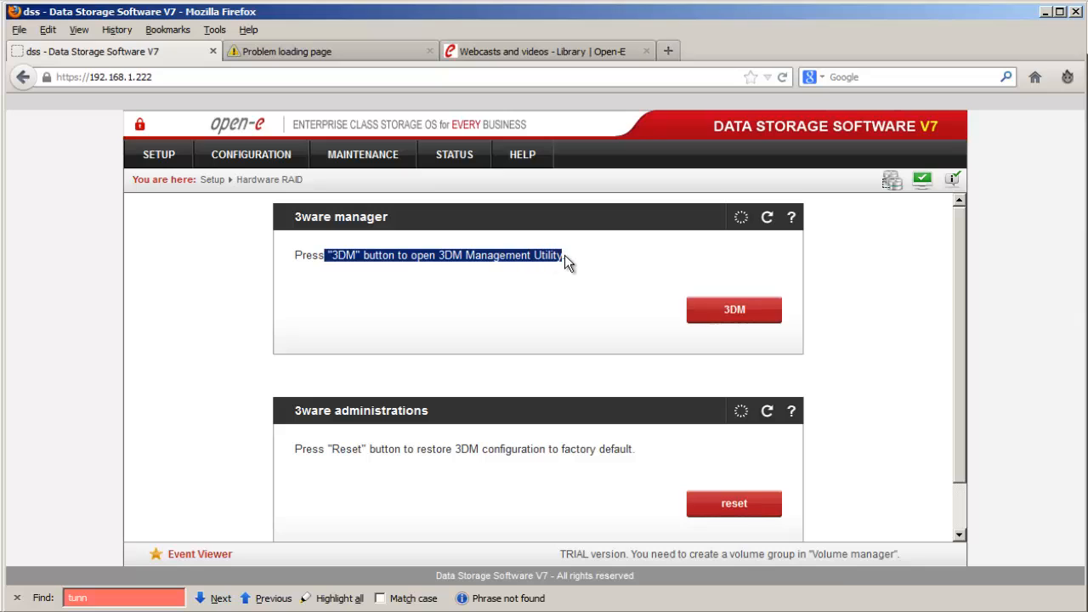
pyautogui.click(710, 313)
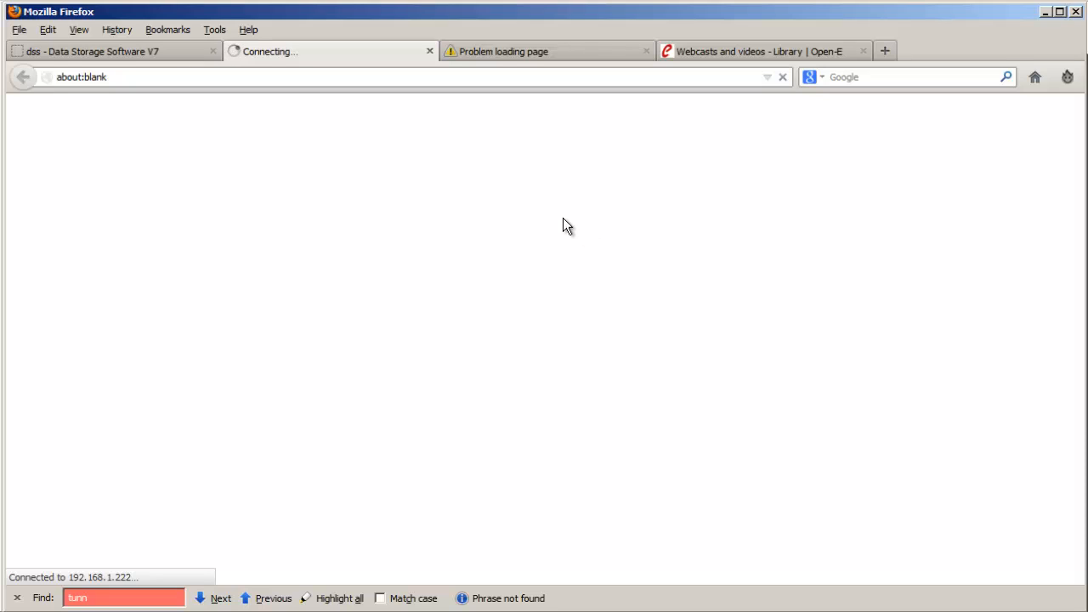
pyautogui.click(557, 53)
pyautogui.click(531, 77)
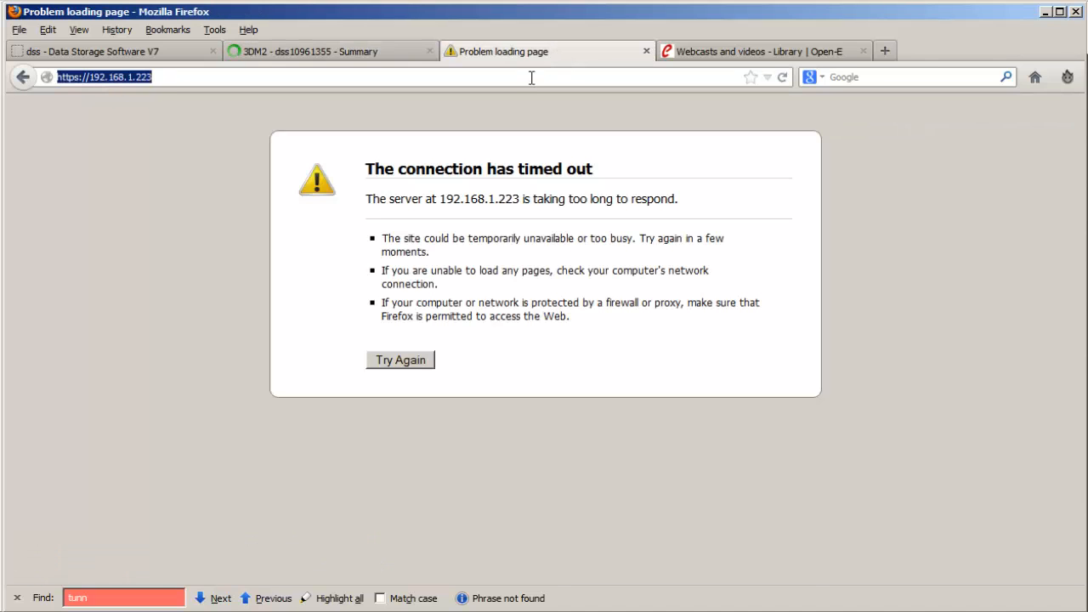
pyautogui.click(532, 77)
pyautogui.press('BackSpace')
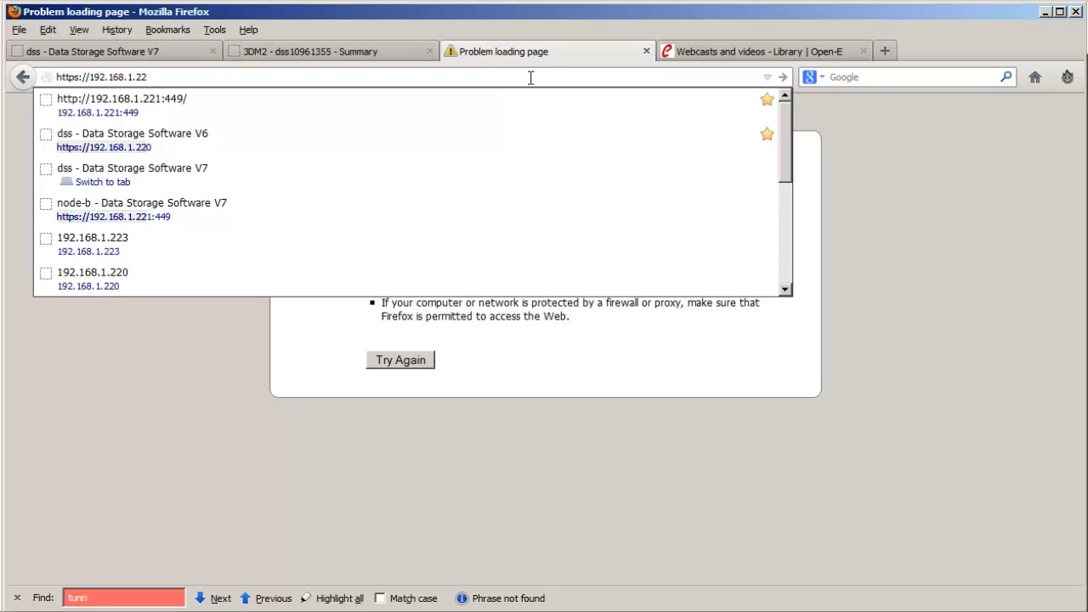
pyautogui.write('1')
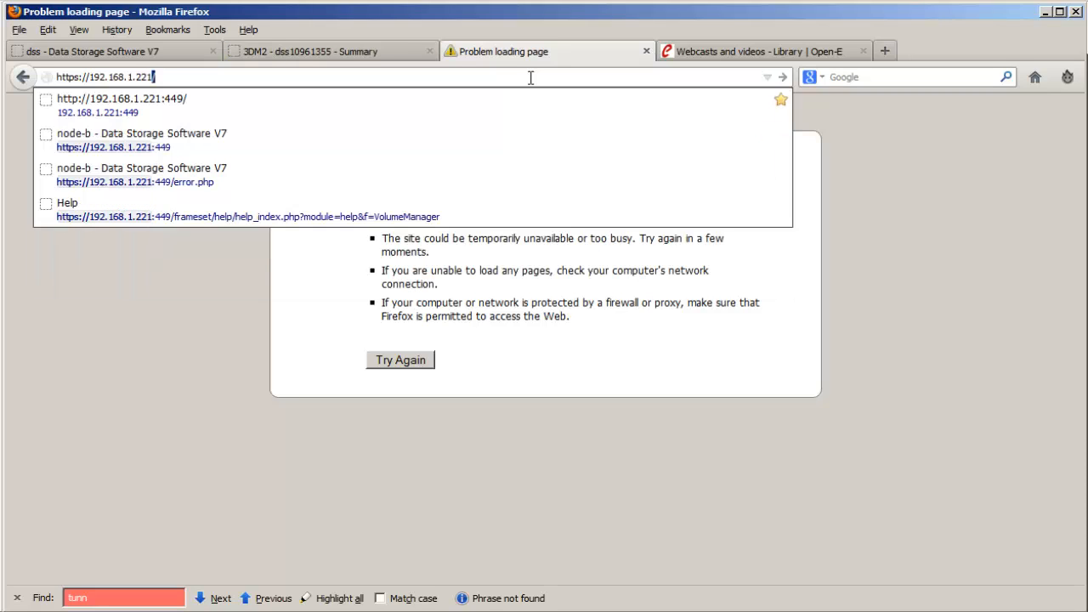
pyautogui.write(':449')
pyautogui.press('Return')
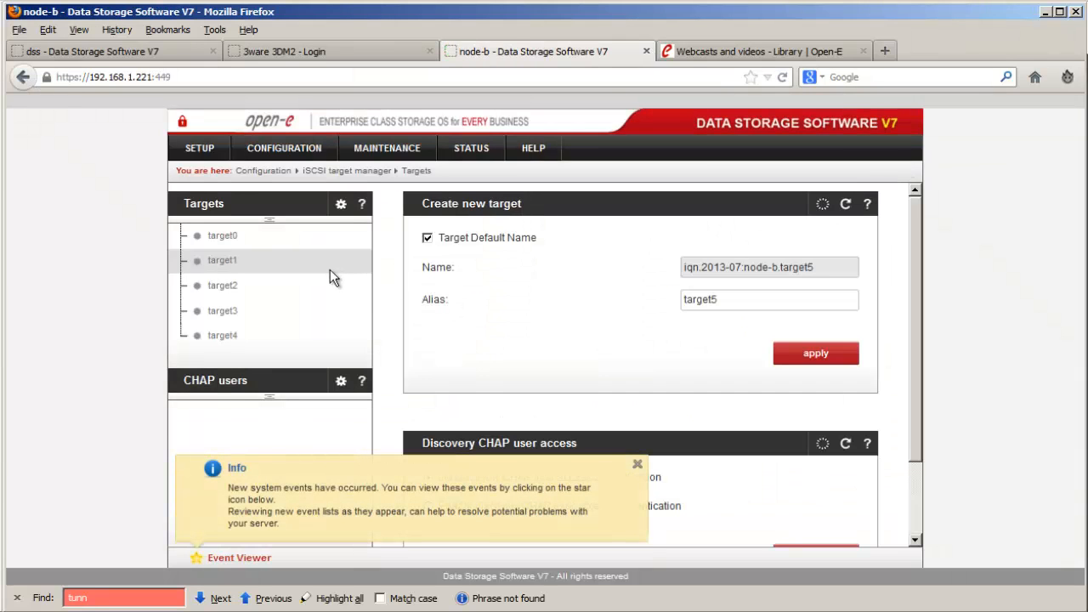
# - Open node-b's Hardware RAID setup, dismiss the Info notice and review the settings of the LSI 0 controller
pyautogui.moveTo(200, 149)
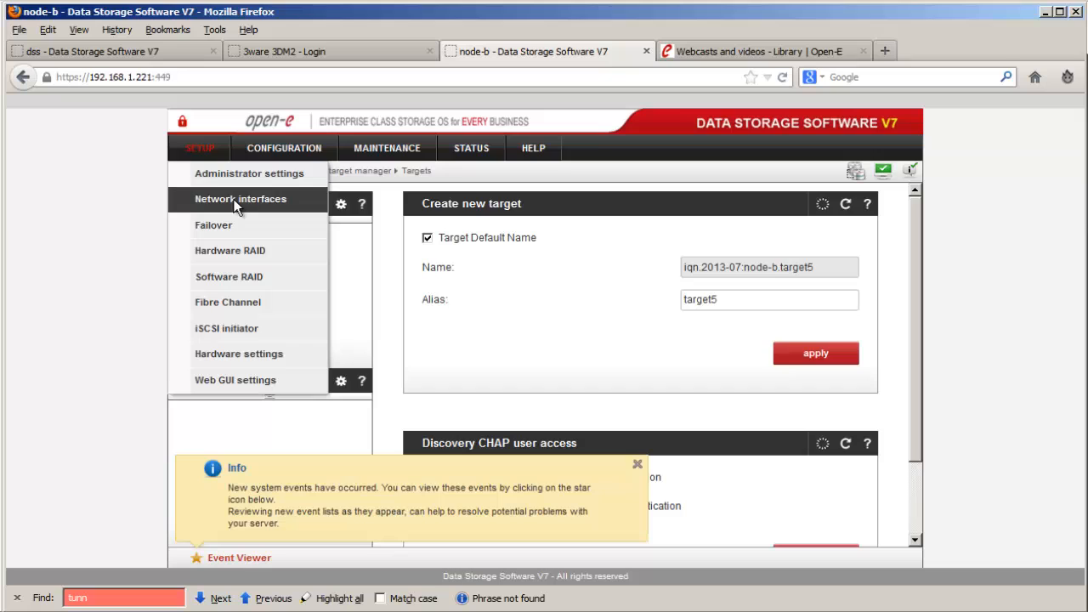
pyautogui.click(258, 254)
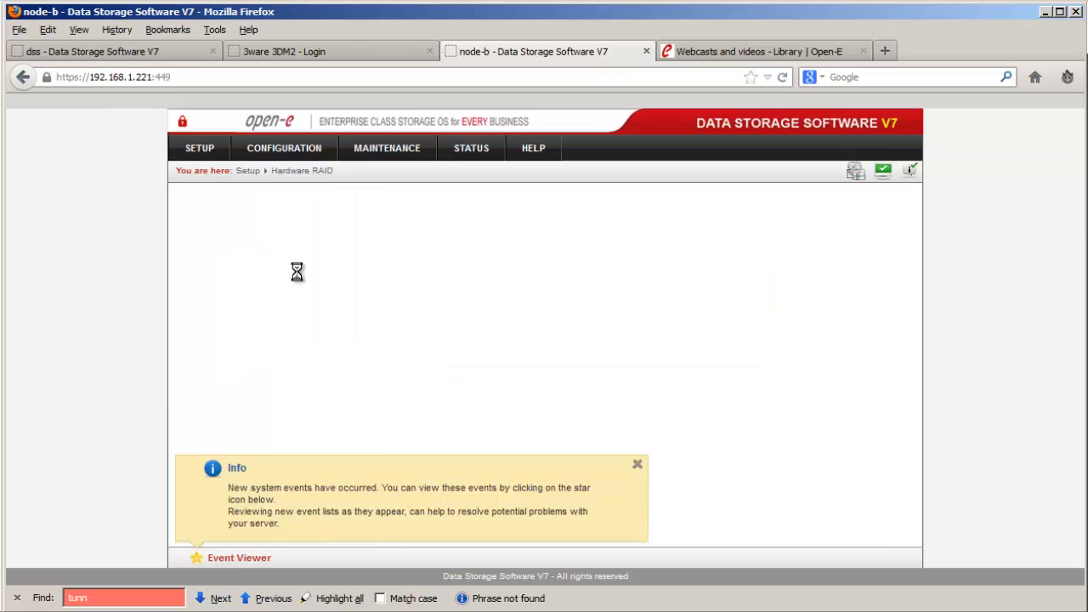
pyautogui.click(638, 467)
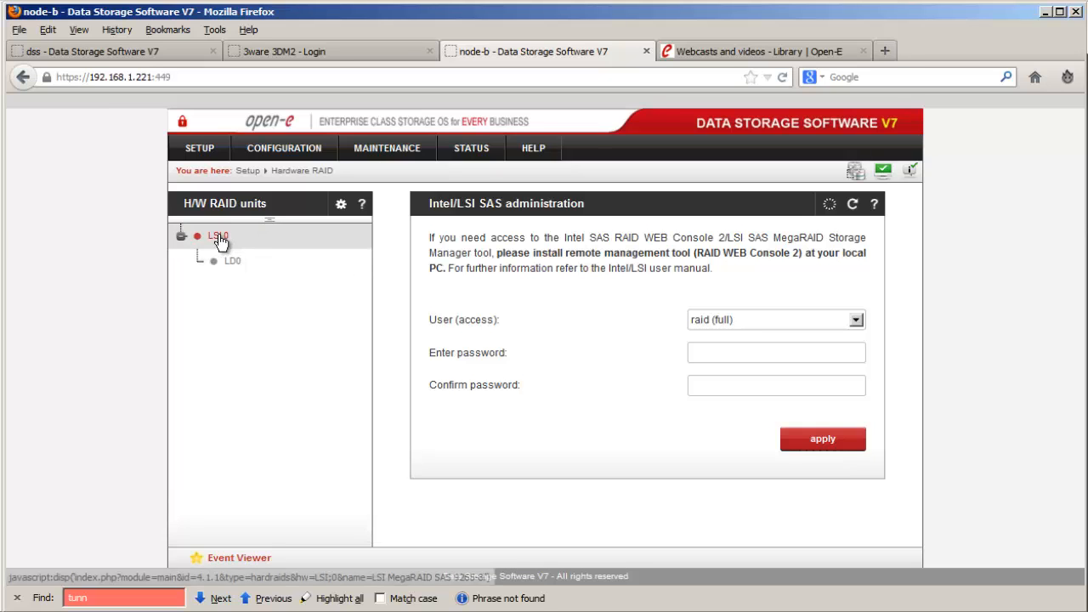
pyautogui.click(220, 241)
pyautogui.scroll(-1, 767, 344)
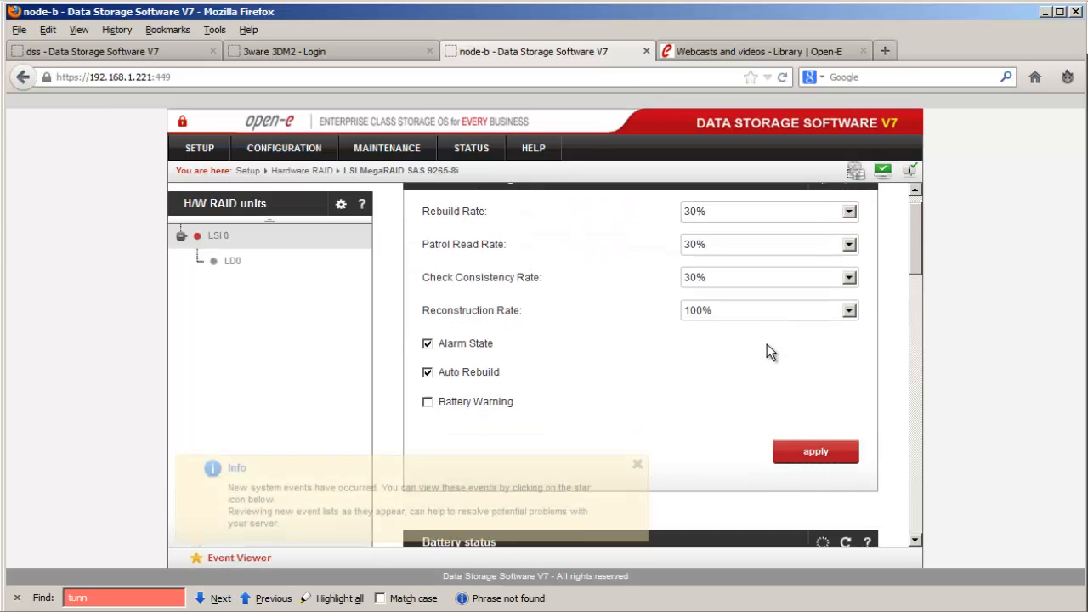
# - Examine the battery status and physical disk configuration of node-b's LSI 0 controller
pyautogui.scroll(-4, 767, 344)
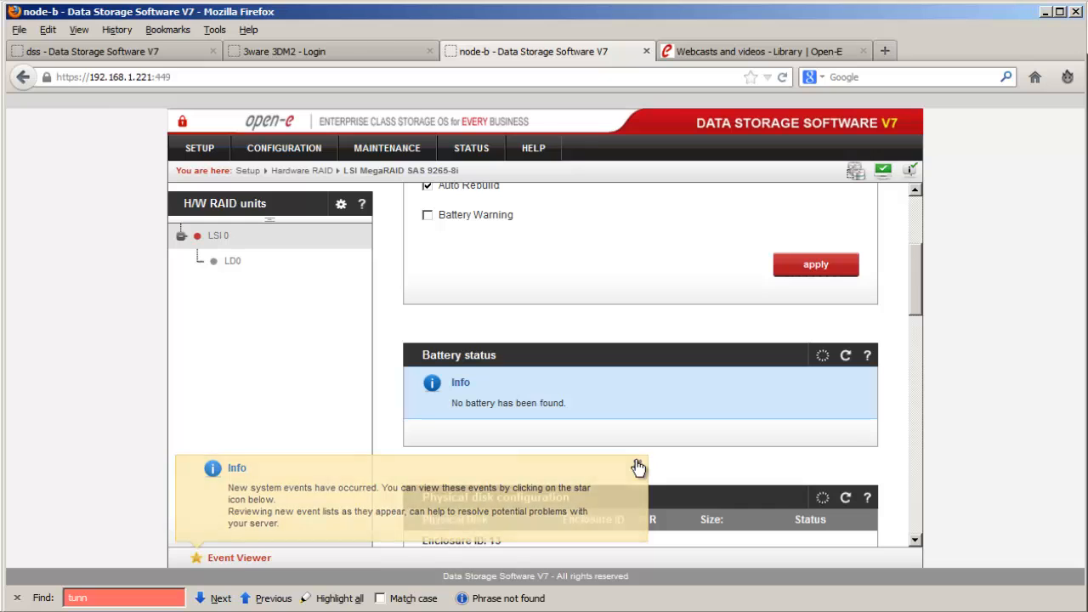
pyautogui.scroll(-2, 637, 468)
pyautogui.scroll(-4, 636, 460)
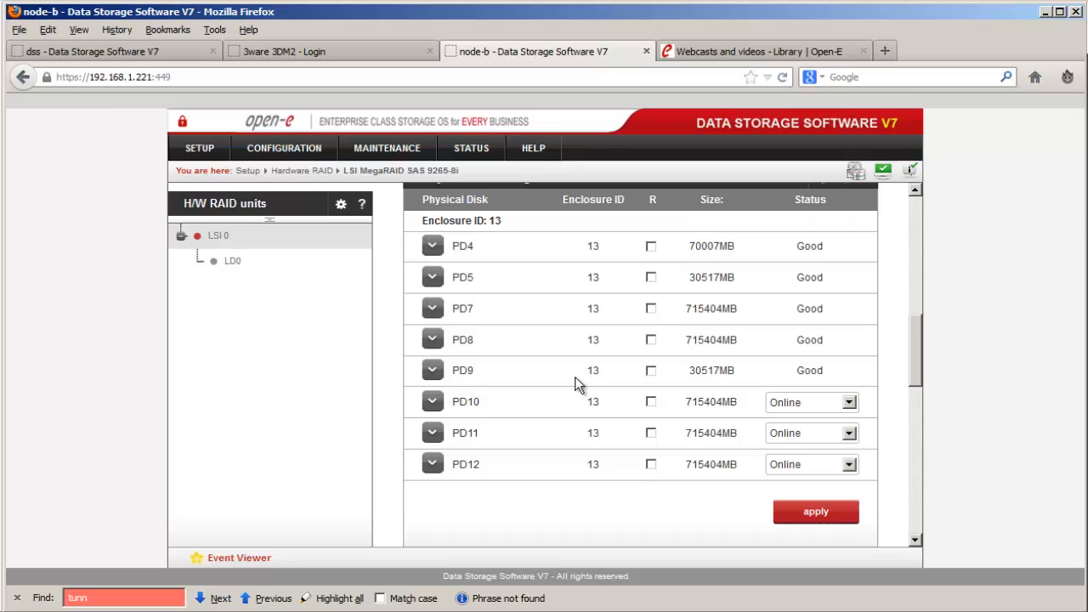
# - Log in to the 3ware 3DM2 utility as Administrator with the filled-in password
pyautogui.click(359, 53)
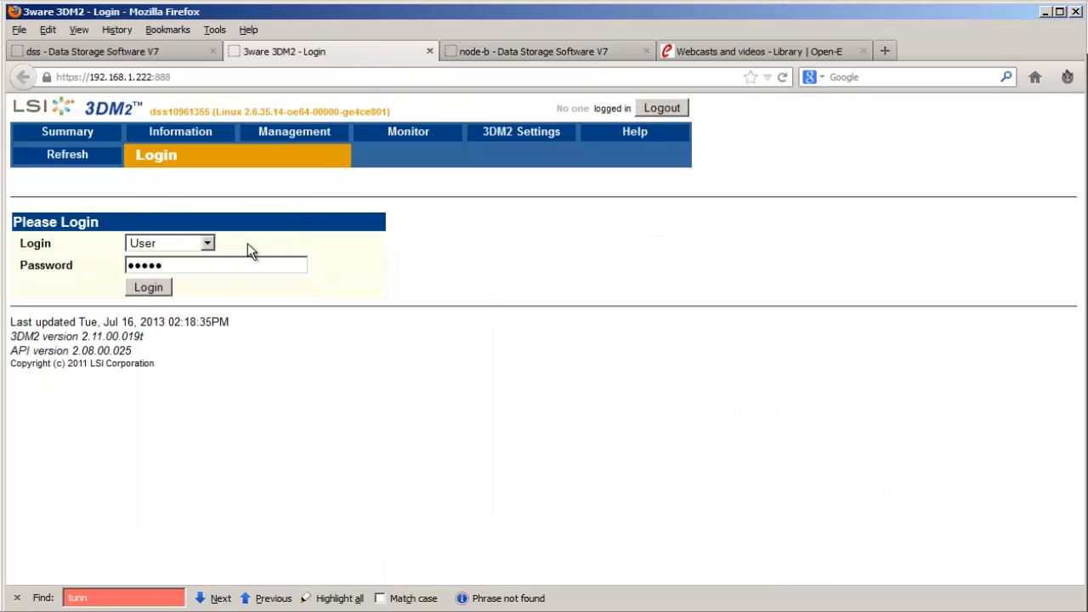
pyautogui.click(206, 243)
pyautogui.click(201, 273)
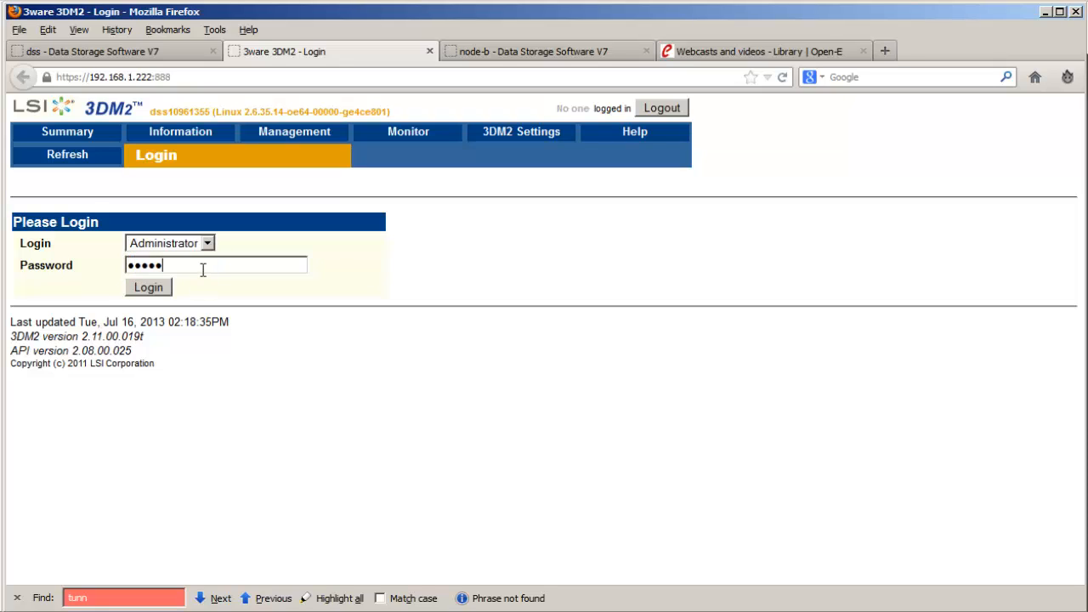
pyautogui.click(166, 291)
pyautogui.click(166, 291)
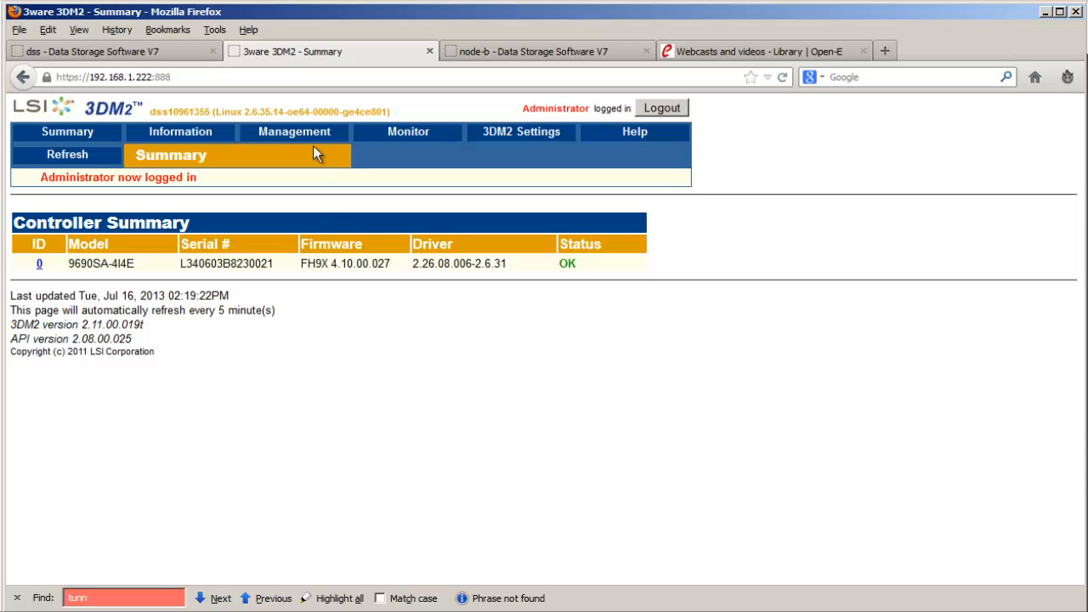
# - Open the 3DM2 Controller Settings and check Unit 0's StorSave policy options, keeping Performance selected
pyautogui.moveTo(315, 137)
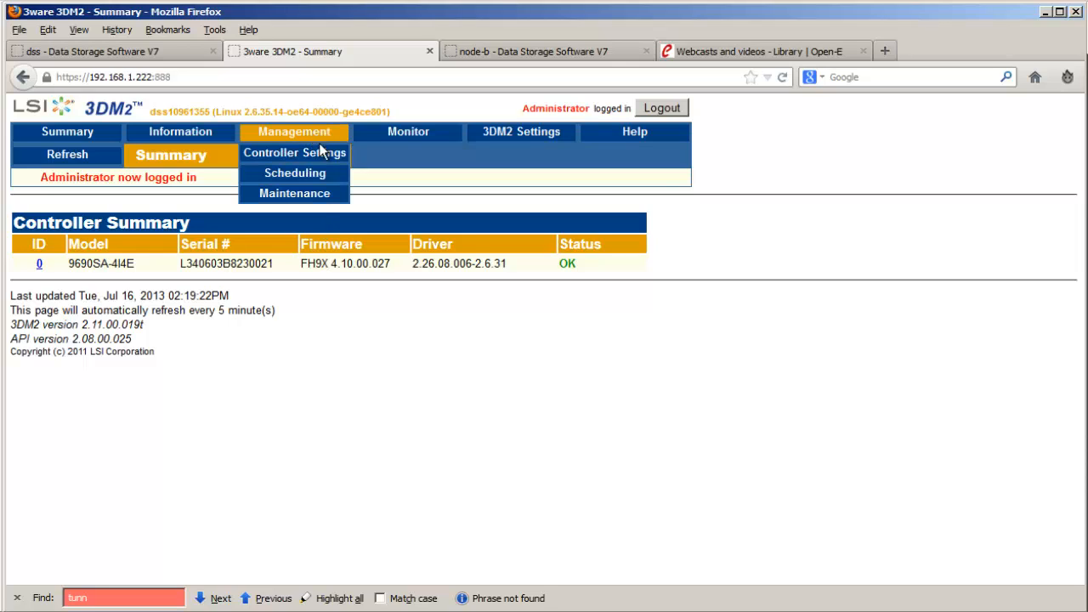
pyautogui.click(318, 157)
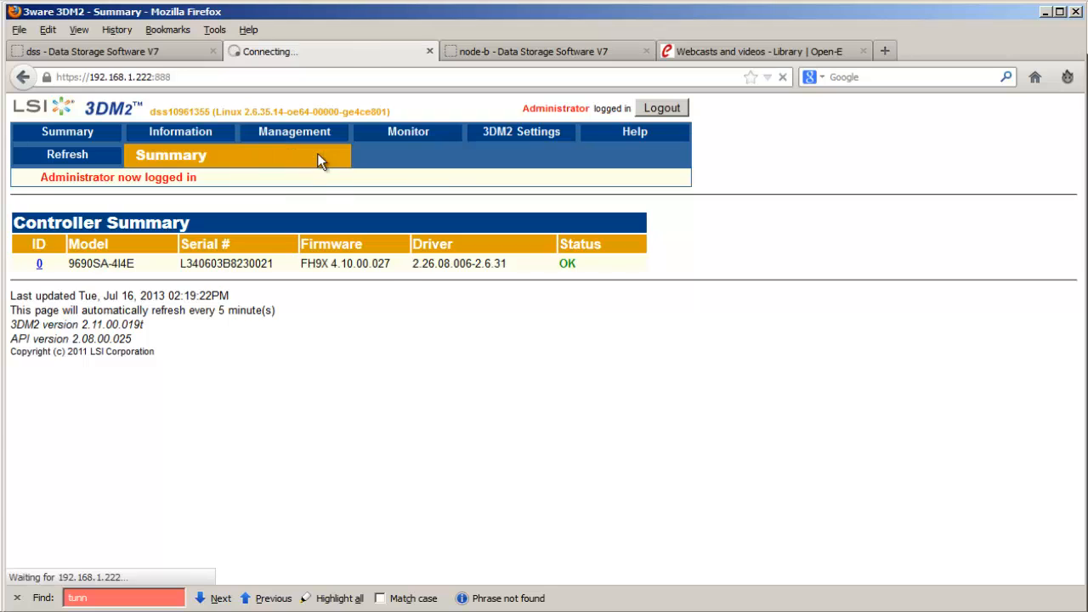
pyautogui.scroll(-2, 671, 344)
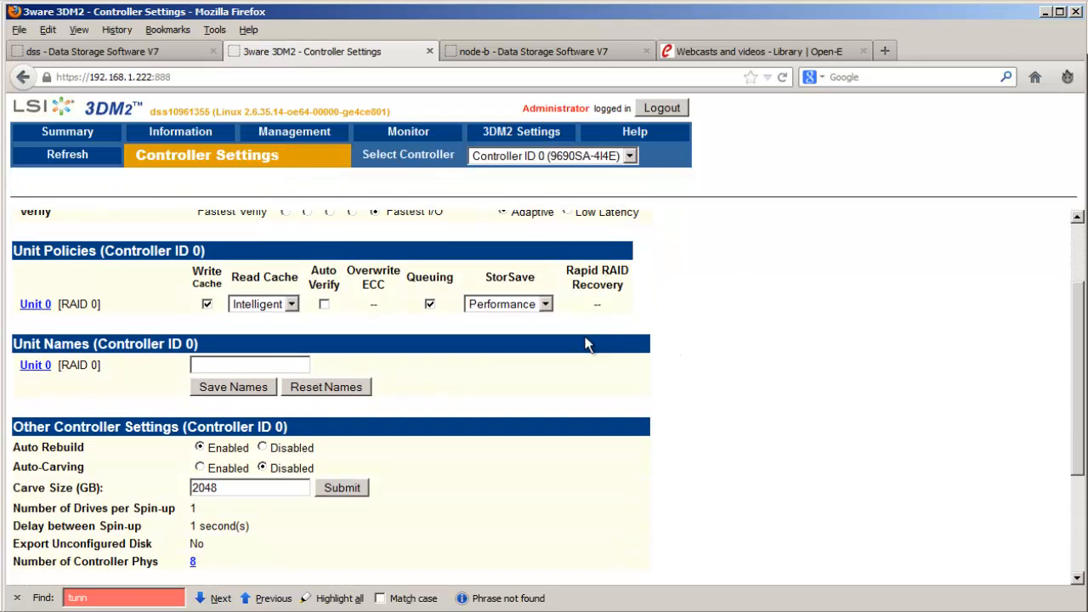
pyautogui.click(546, 306)
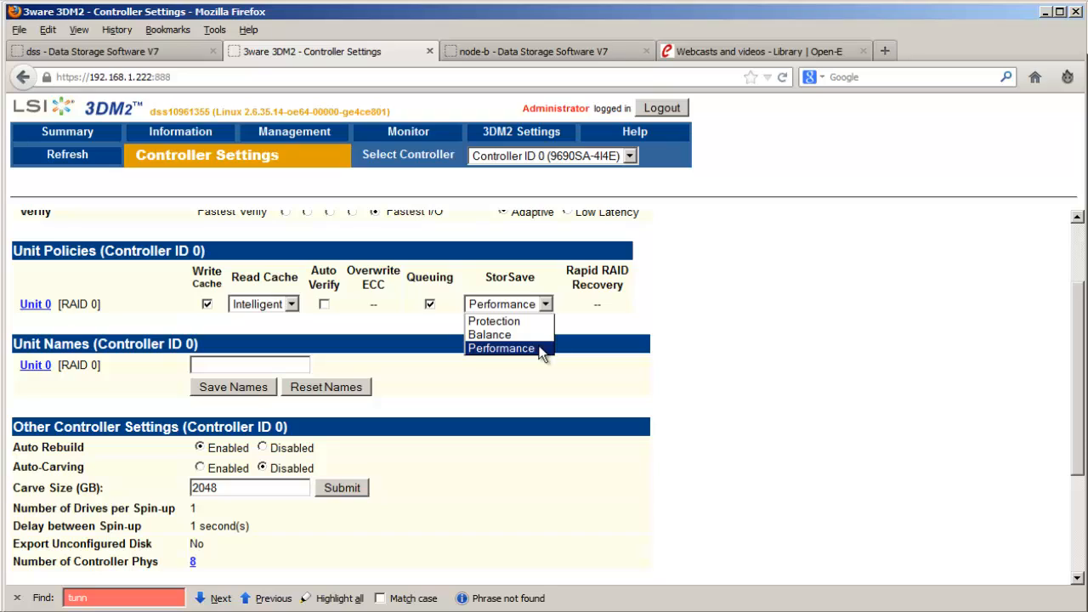
pyautogui.click(539, 348)
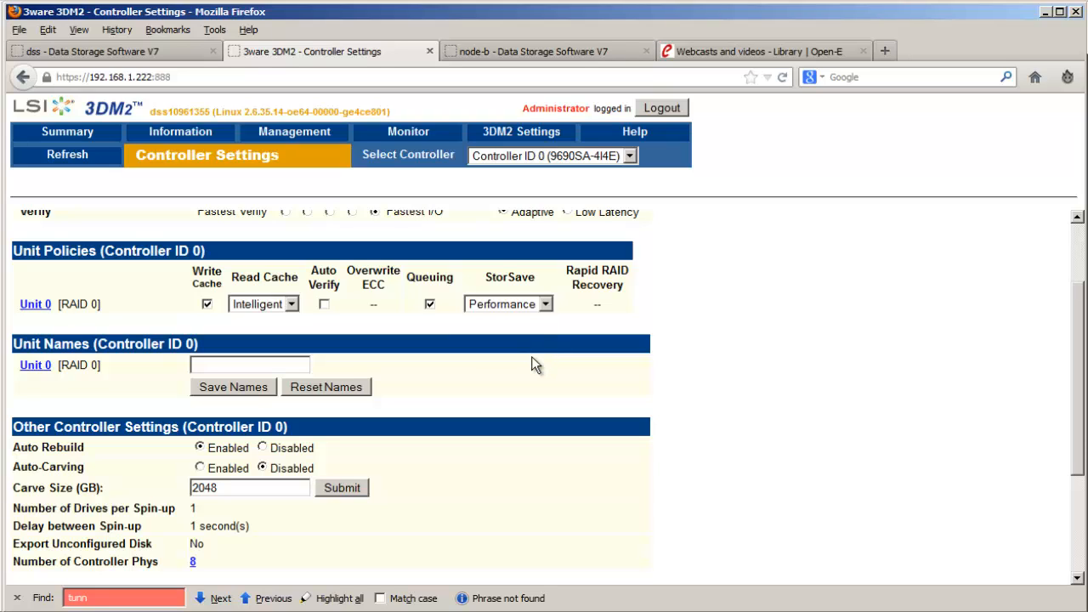
# - Open the 3DM2 Maintenance page and examine Unit 0's RAID level, its drives and the available drives
pyautogui.moveTo(298, 134)
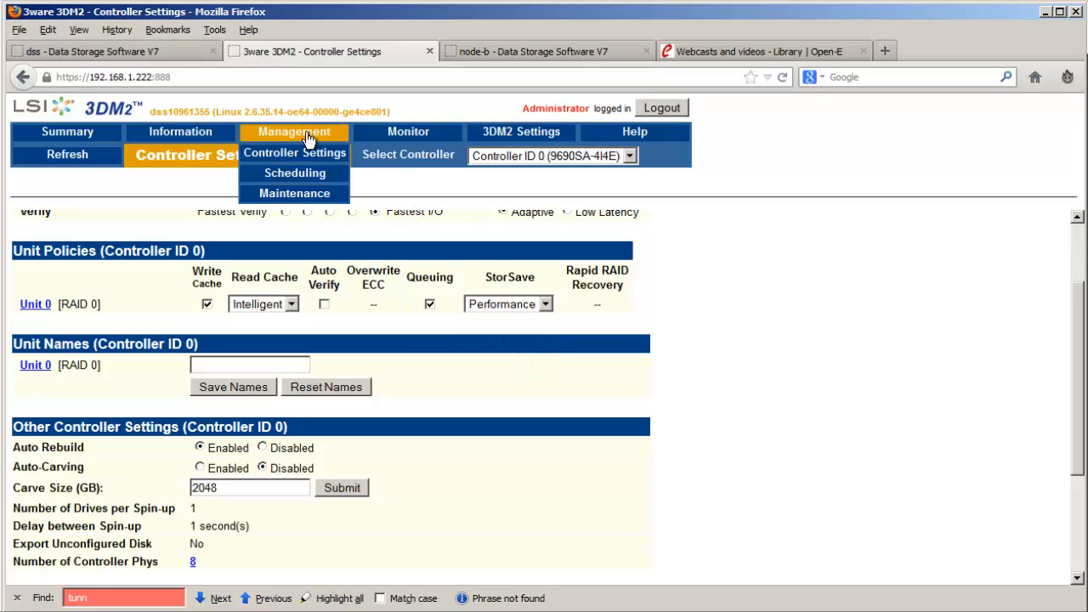
pyautogui.click(309, 194)
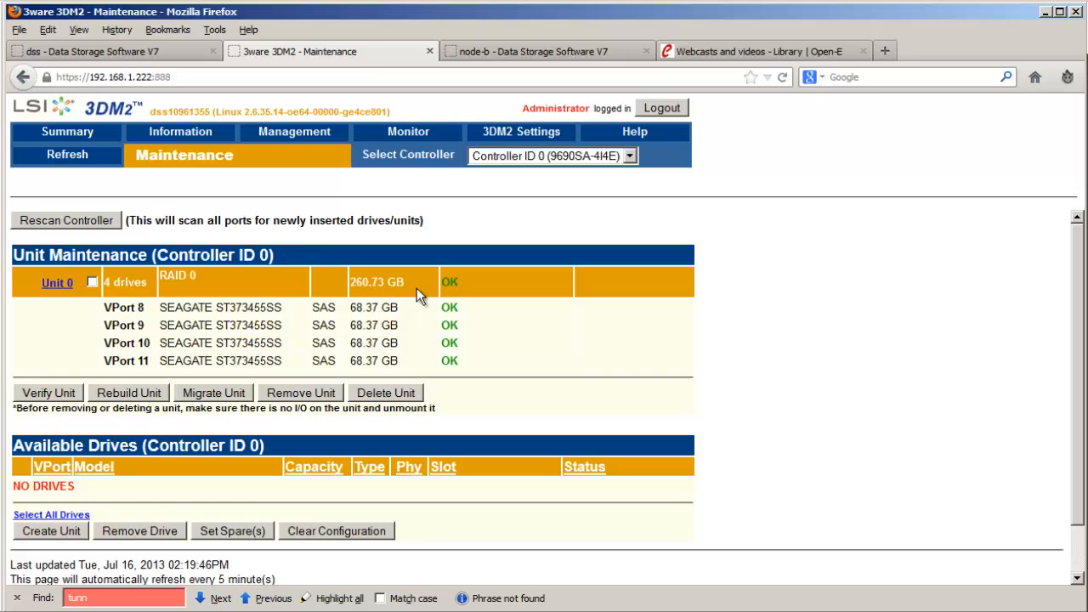
pyautogui.moveTo(208, 275); pyautogui.dragTo(160, 276)
pyautogui.scroll(-1, 472, 358)
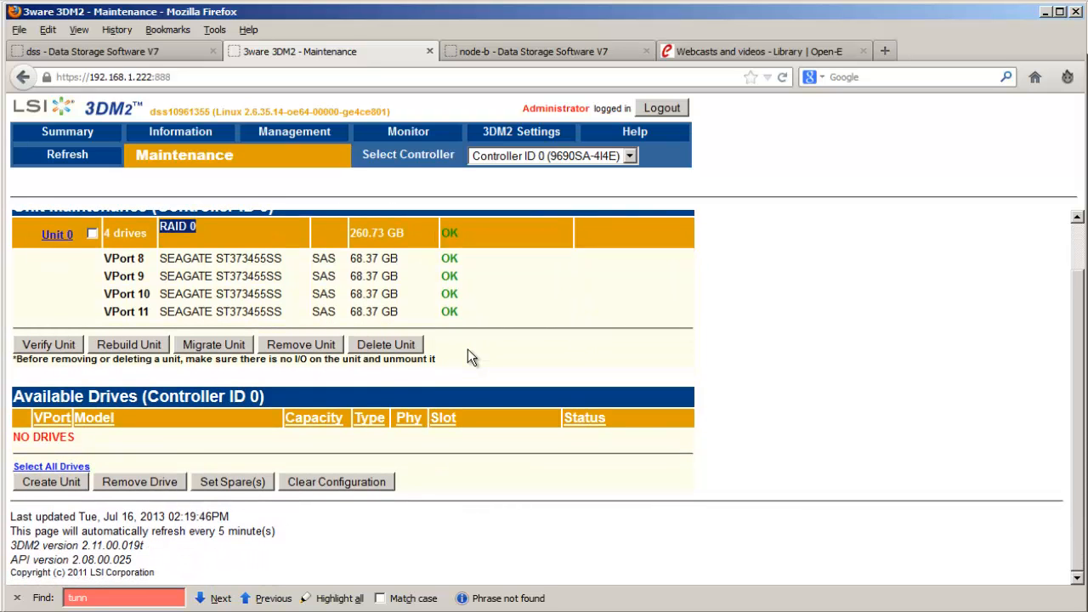
pyautogui.scroll(1, 472, 357)
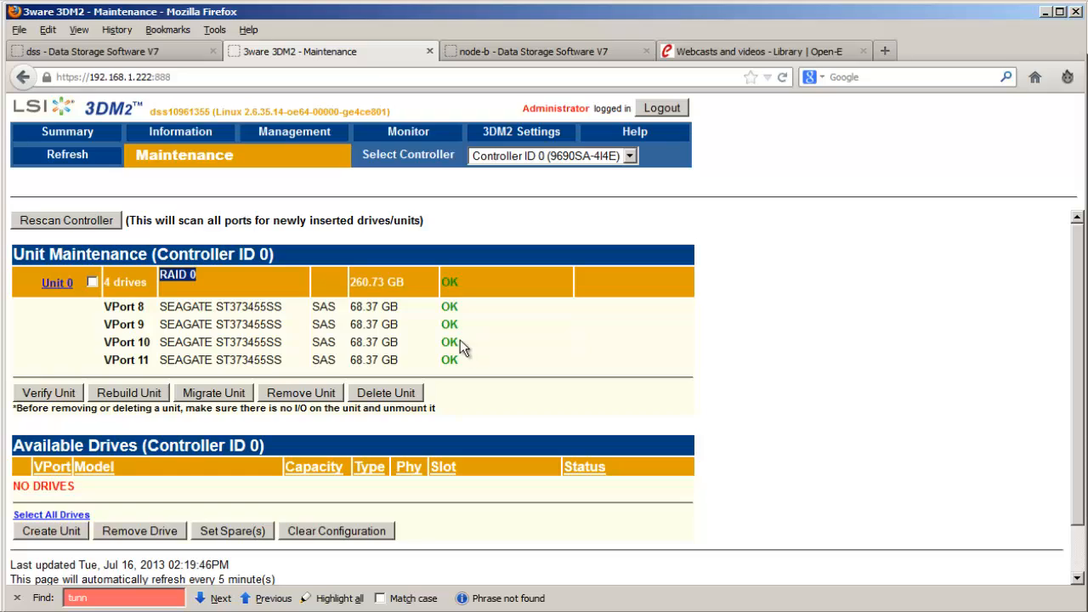
# - Return to the 192.168.1.222 Data Storage Software V7 interface and open the volume groups of its Volume manager
pyautogui.click(184, 56)
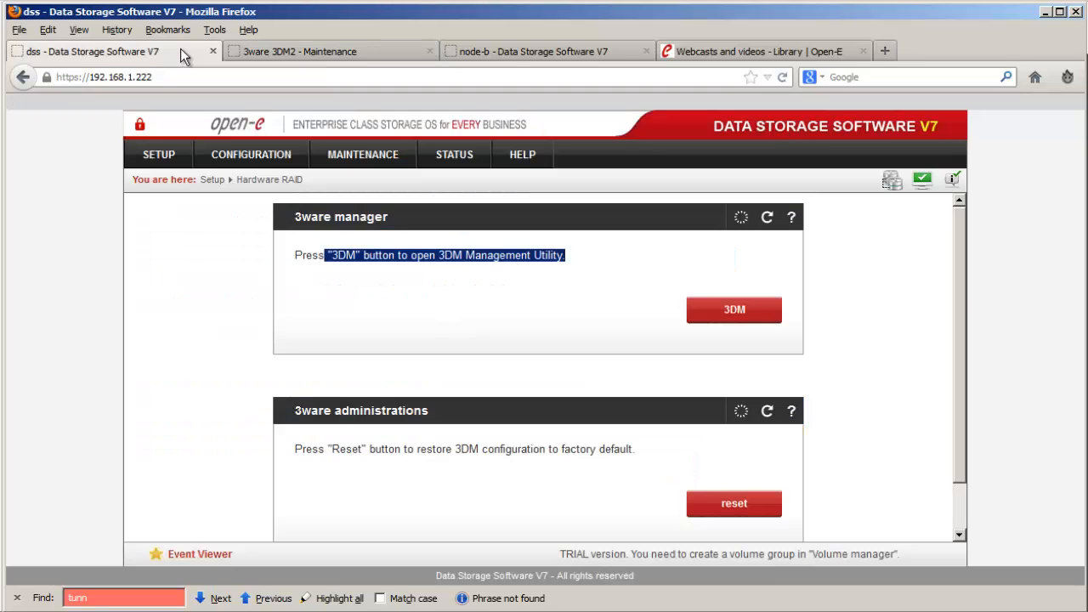
pyautogui.click(428, 251)
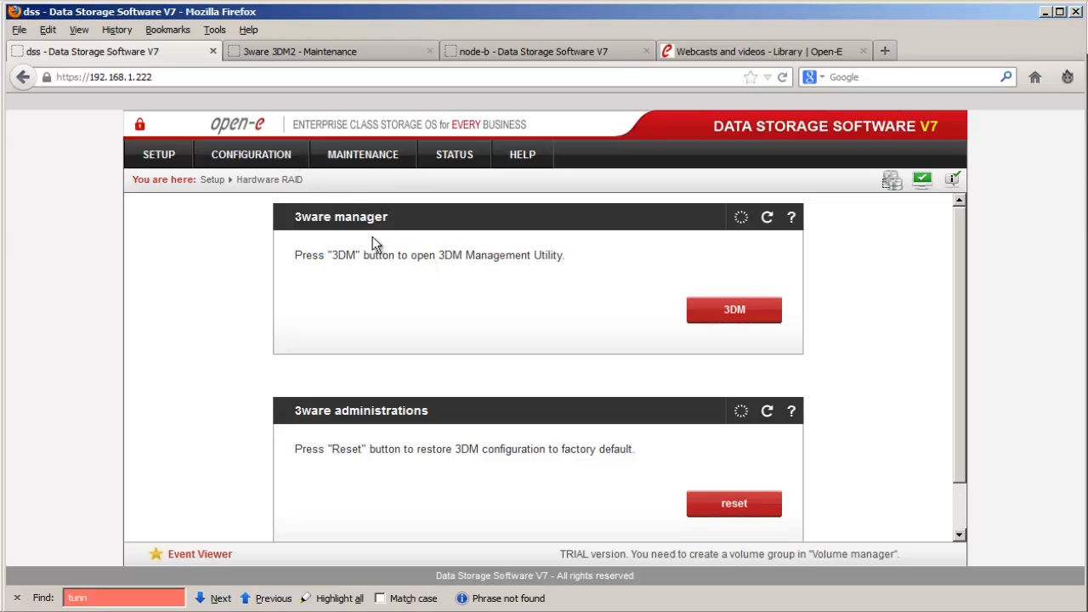
pyautogui.moveTo(565, 255); pyautogui.dragTo(312, 255)
pyautogui.click(284, 154)
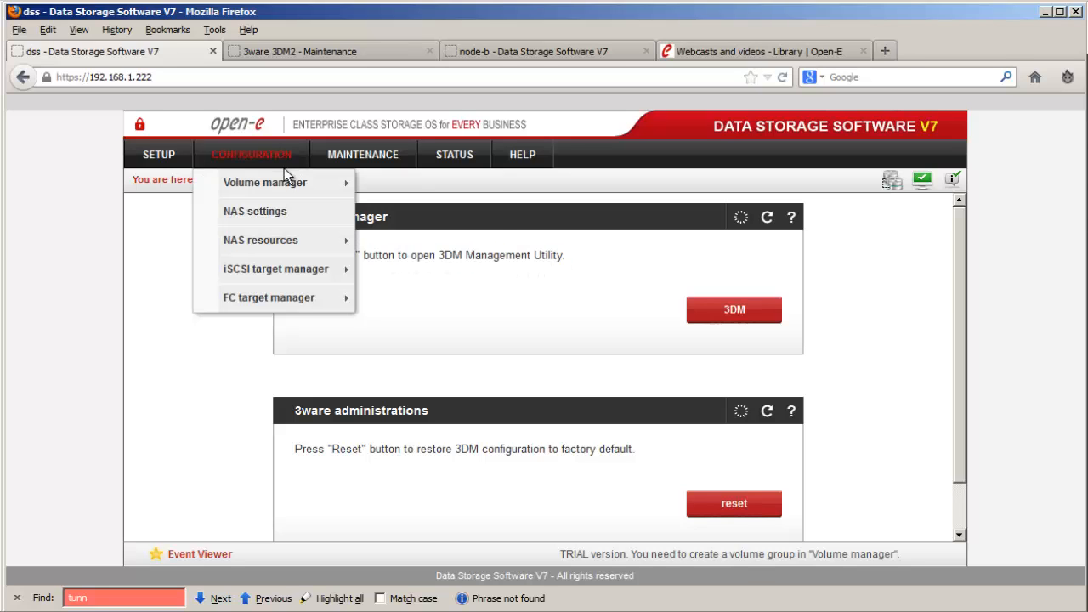
pyautogui.moveTo(302, 187)
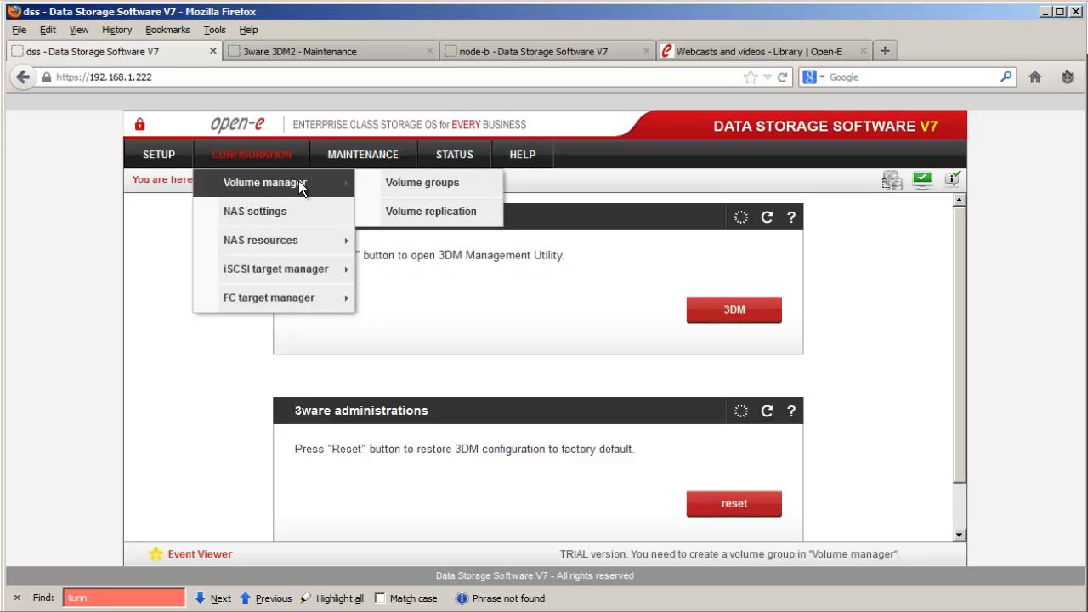
pyautogui.click(476, 182)
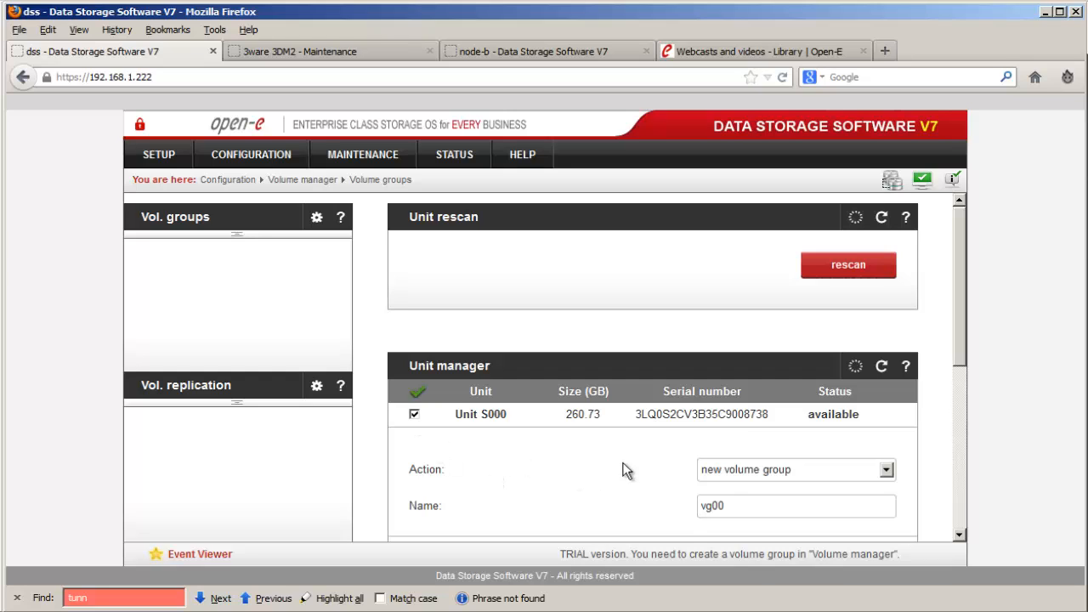
# - Rescan the storage units, dismiss the Info notice and reopen the Volume groups page
pyautogui.click(823, 275)
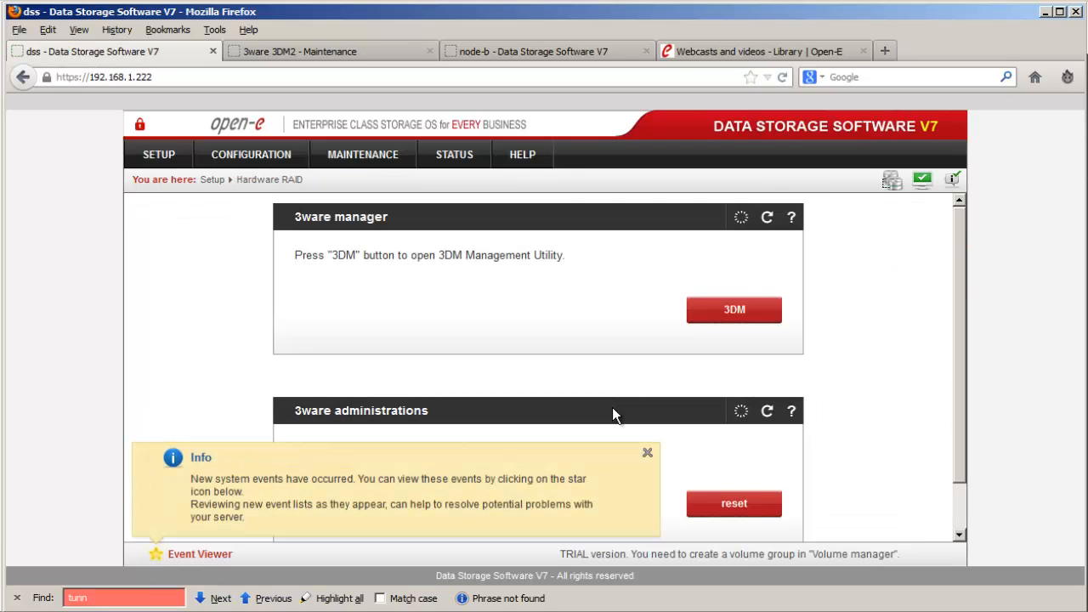
pyautogui.click(648, 454)
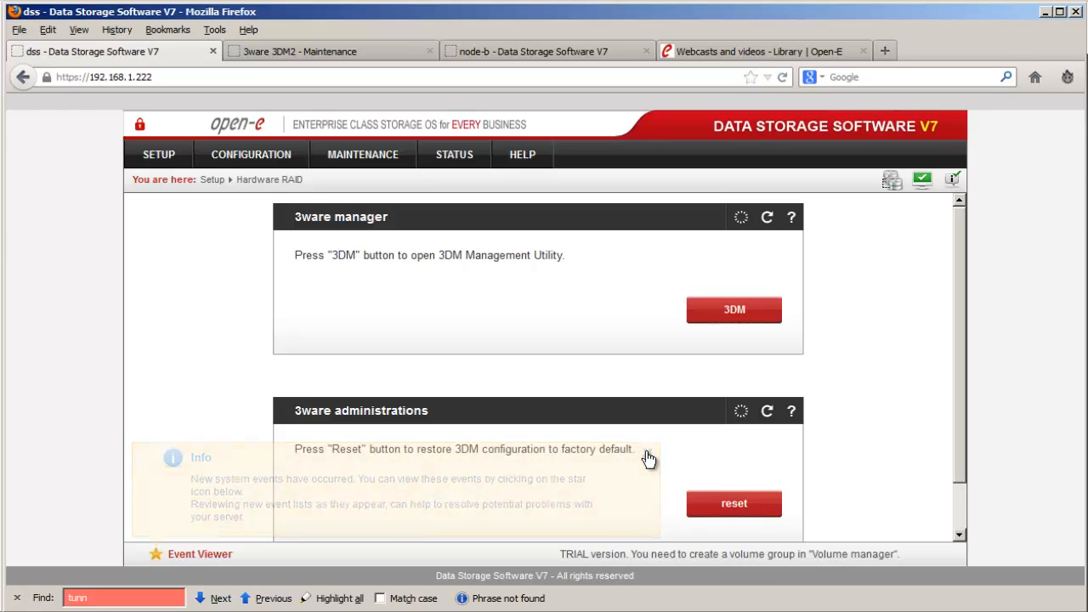
pyautogui.click(287, 155)
pyautogui.moveTo(304, 186)
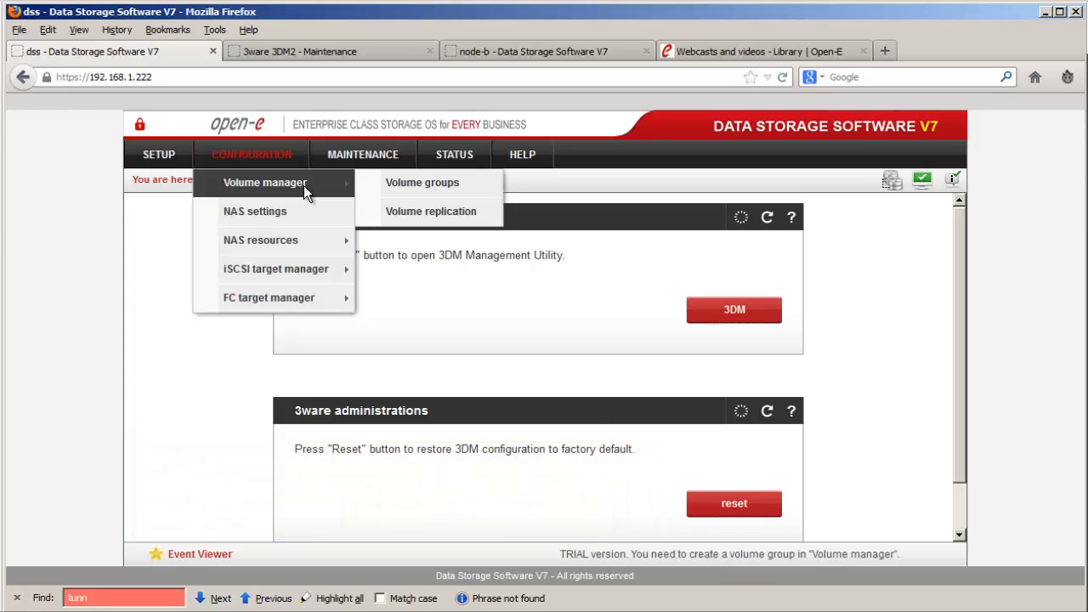
pyautogui.click(382, 187)
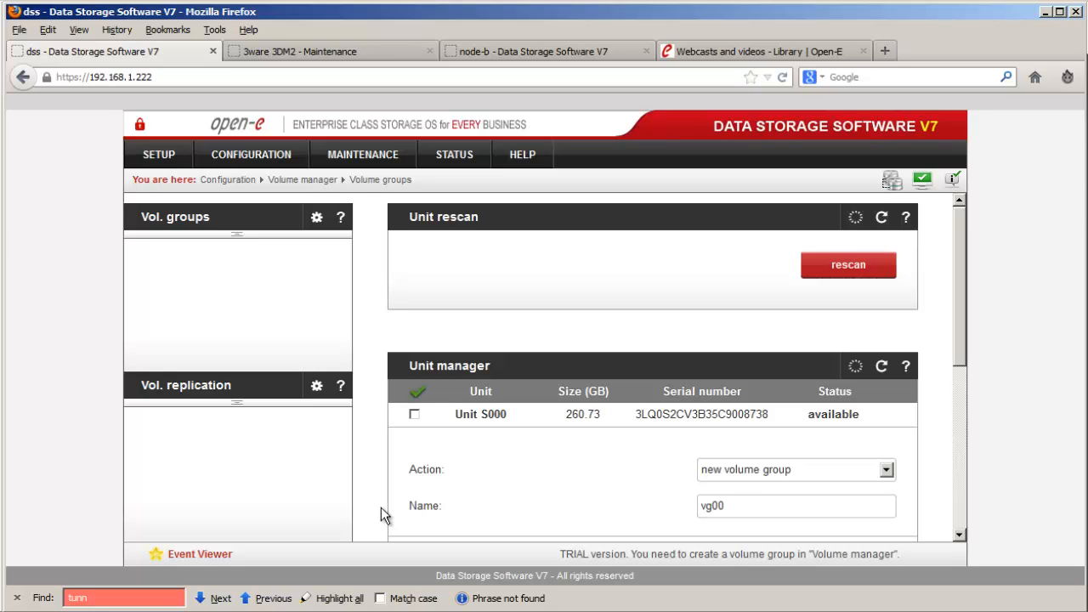
# - Review the 3DM2 Maintenance page again, then check the Netviewer session panel and collapse it
pyautogui.click(374, 51)
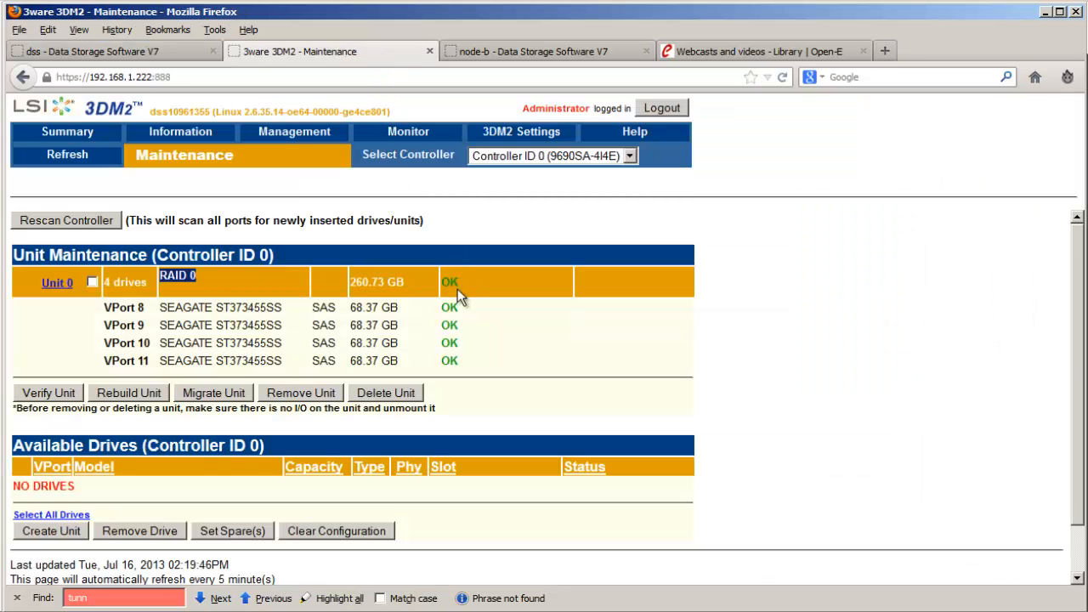
pyautogui.scroll(-1, 523, 366)
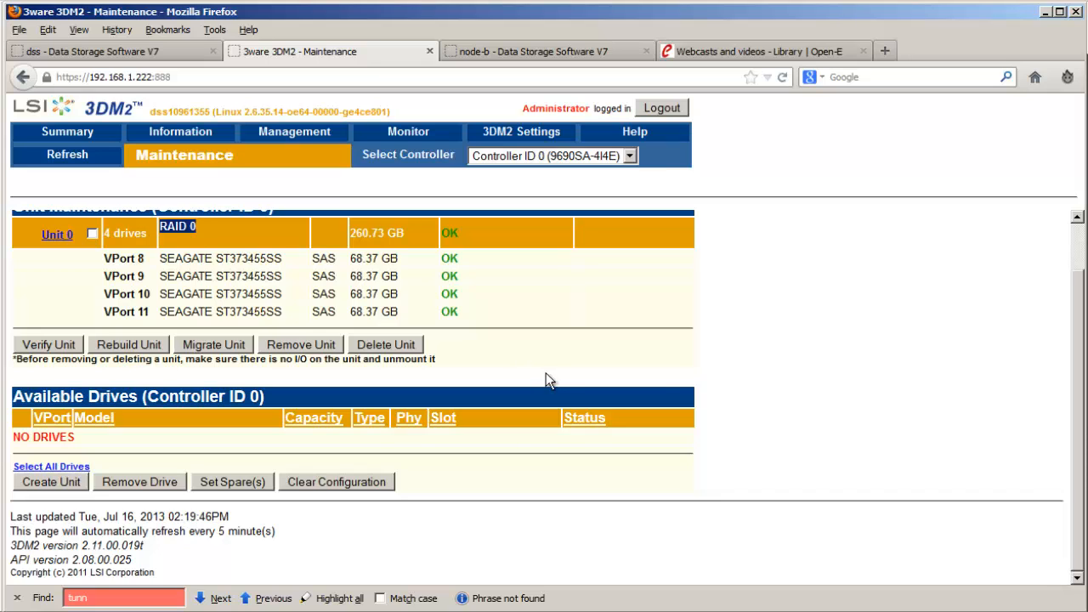
pyautogui.click(1087, 16)
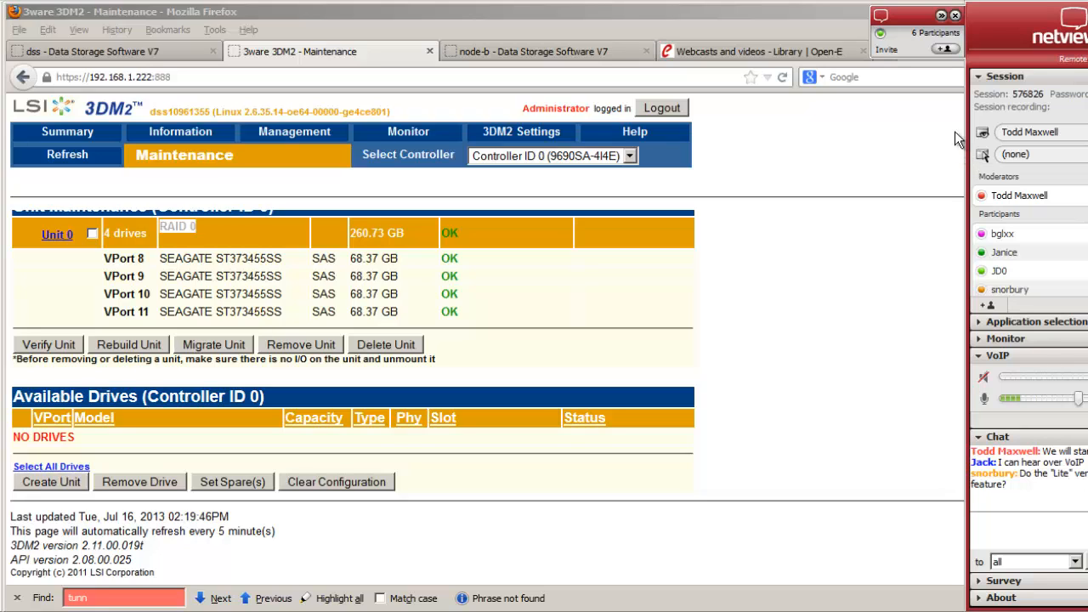
pyautogui.click(941, 16)
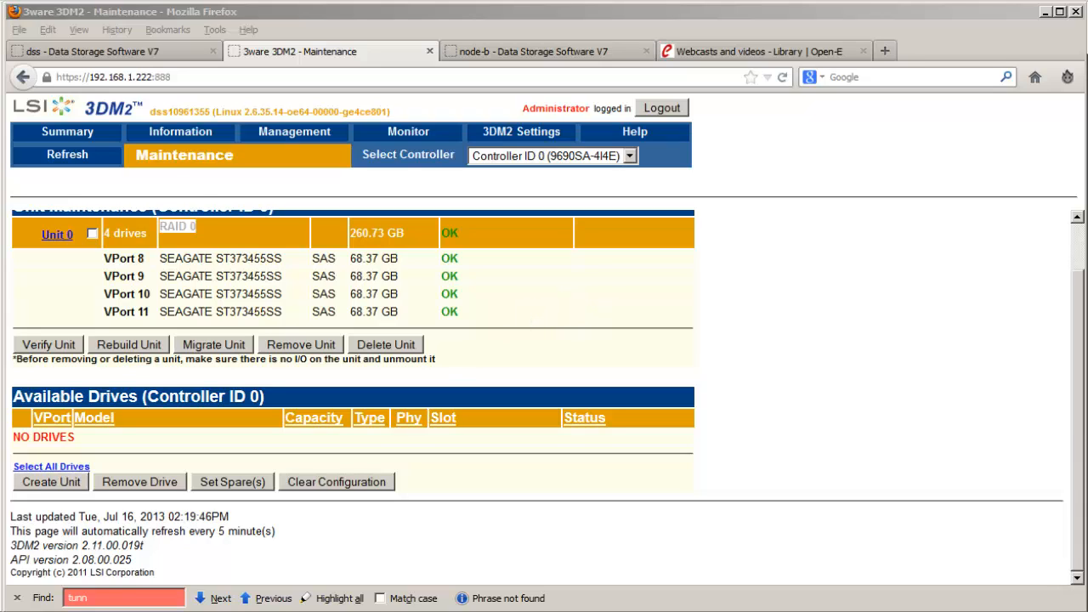
# - Open the Administrator settings of the 192.168.1.222 server and show the Remote console access options
pyautogui.hotkey('alt', 'Tab')
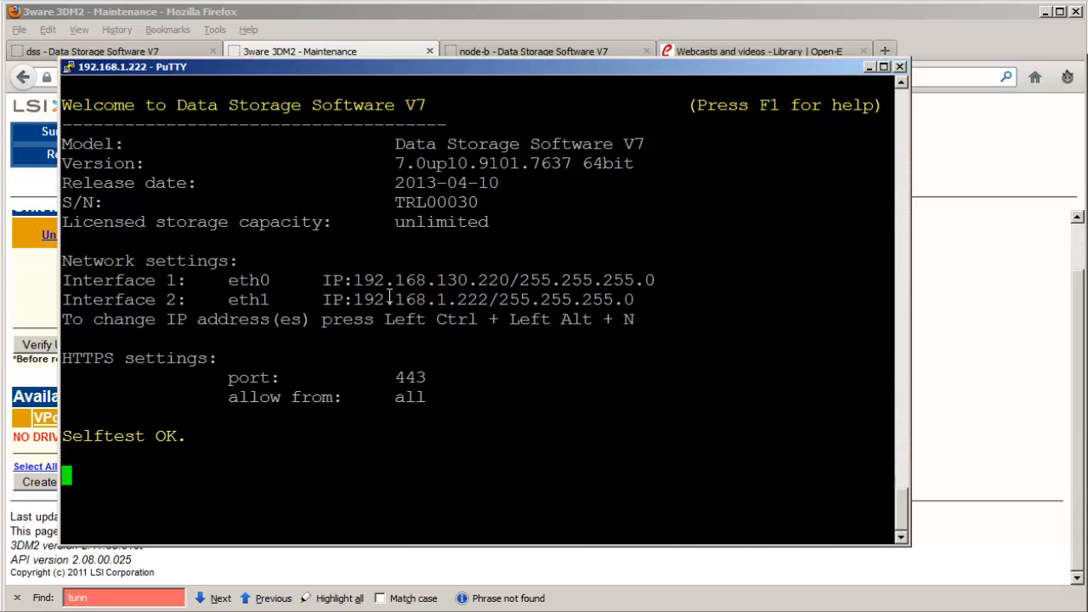
pyautogui.click(32, 317)
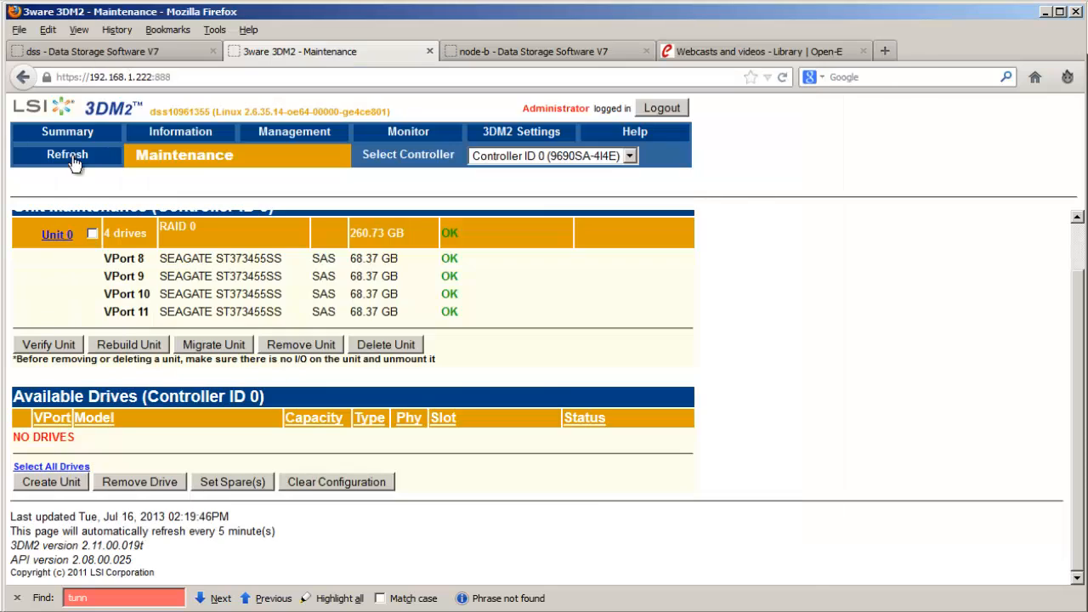
pyautogui.click(107, 53)
pyautogui.click(182, 155)
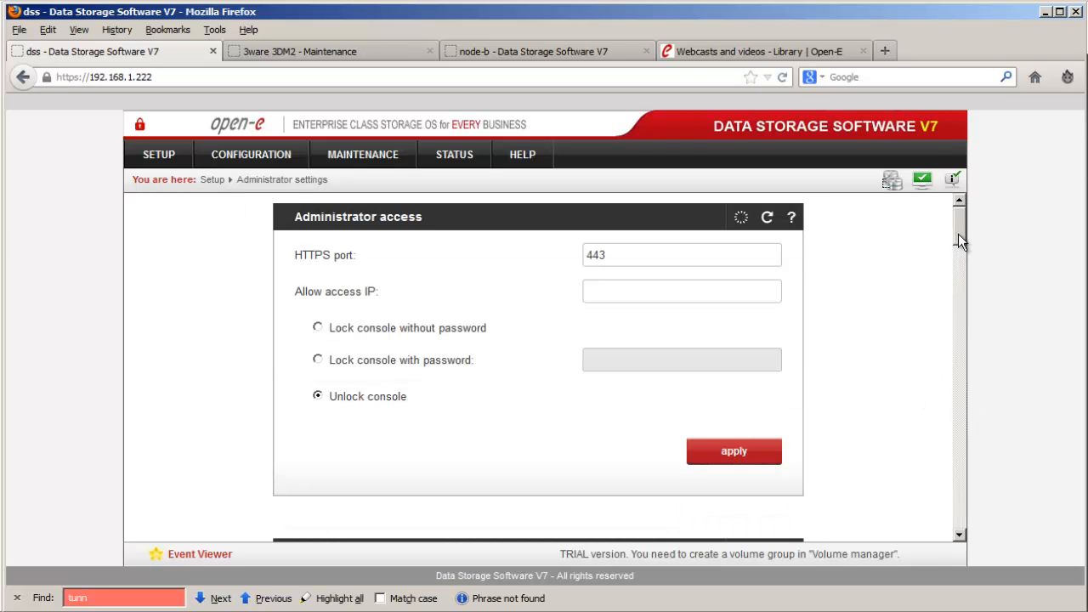
pyautogui.moveTo(958, 234); pyautogui.dragTo(961, 488)
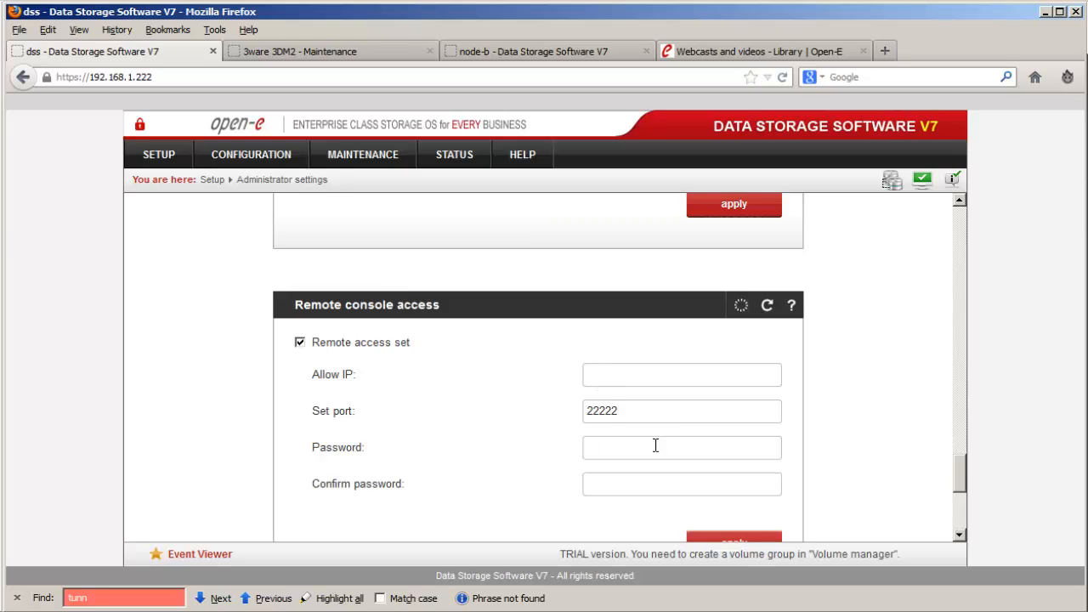
# - Switch to the PuTTY console and open the Hardware Configuration menu, accepting the warning and confirming the administrator password prompt
pyautogui.hotkey('alt', 'Tab')
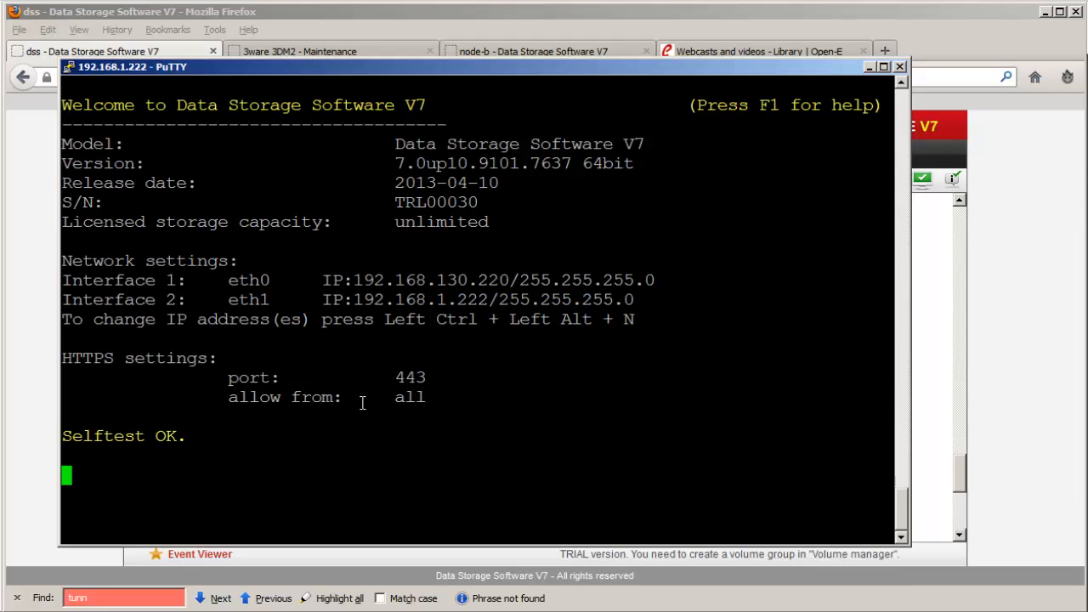
pyautogui.hotkey('ctrl', 'alt', 'w')
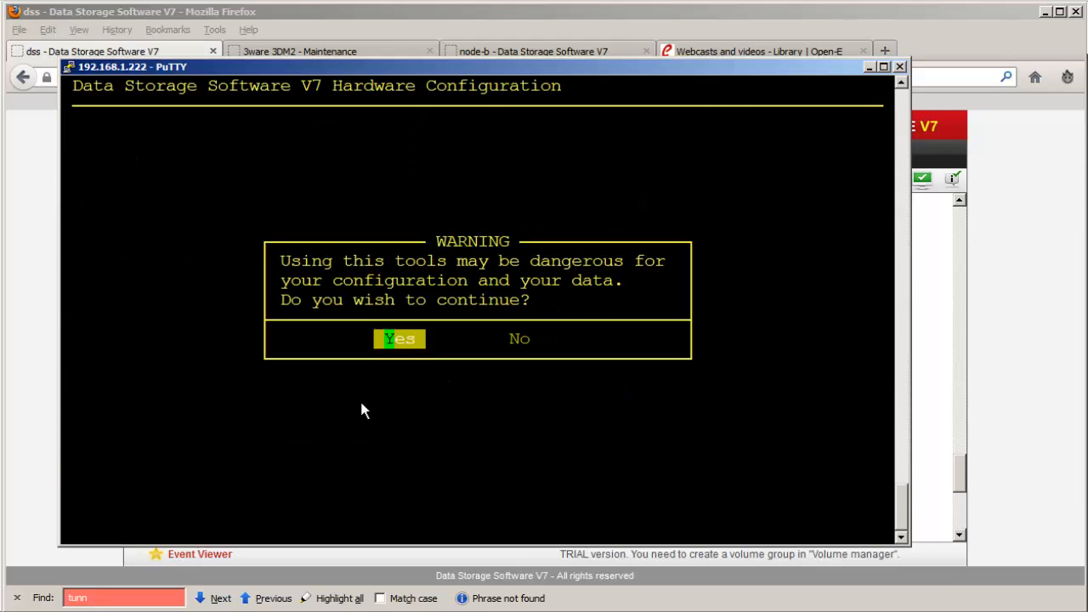
pyautogui.press('Return')
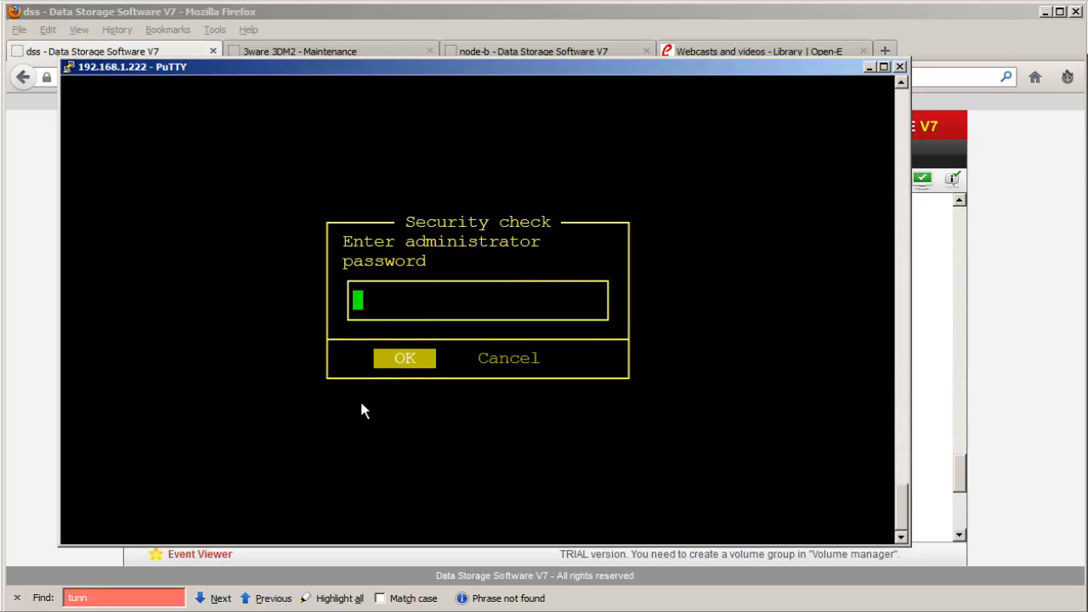
pyautogui.press('Return')
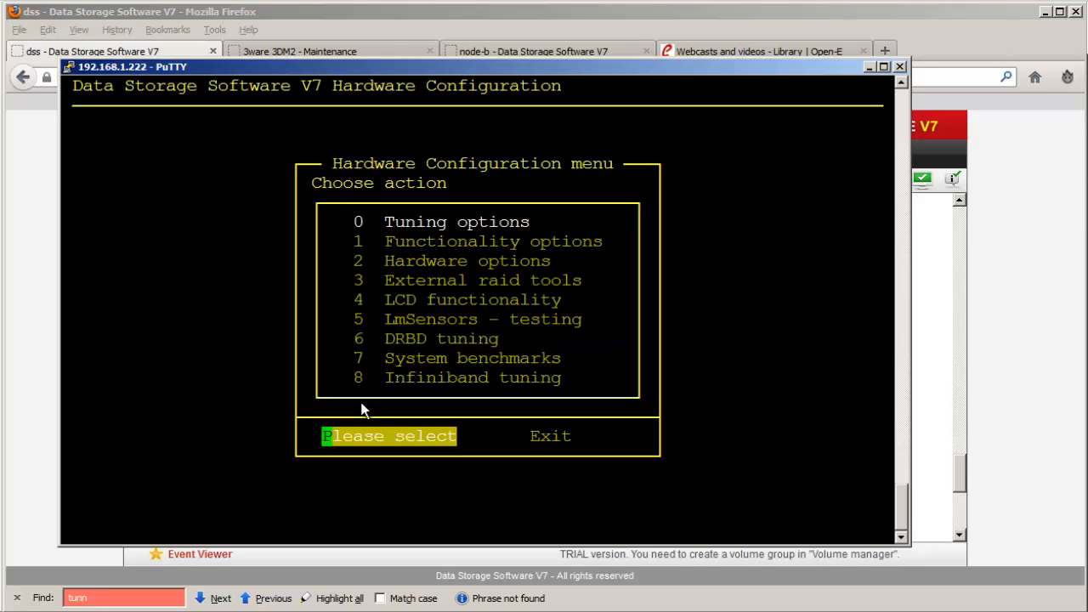
# - Open the System benchmarks and run the disk performance Read Test on unit S000
pyautogui.press('Down')
pyautogui.press('Down')
pyautogui.press('Down')
pyautogui.press('Down')
pyautogui.press('Down')
pyautogui.press('Down')
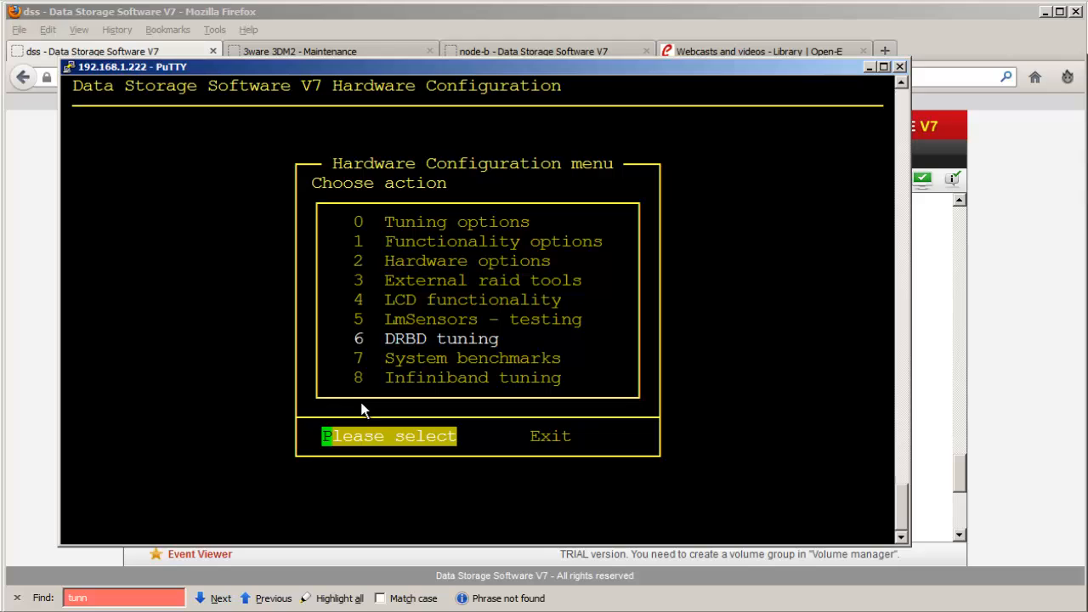
pyautogui.press('Down')
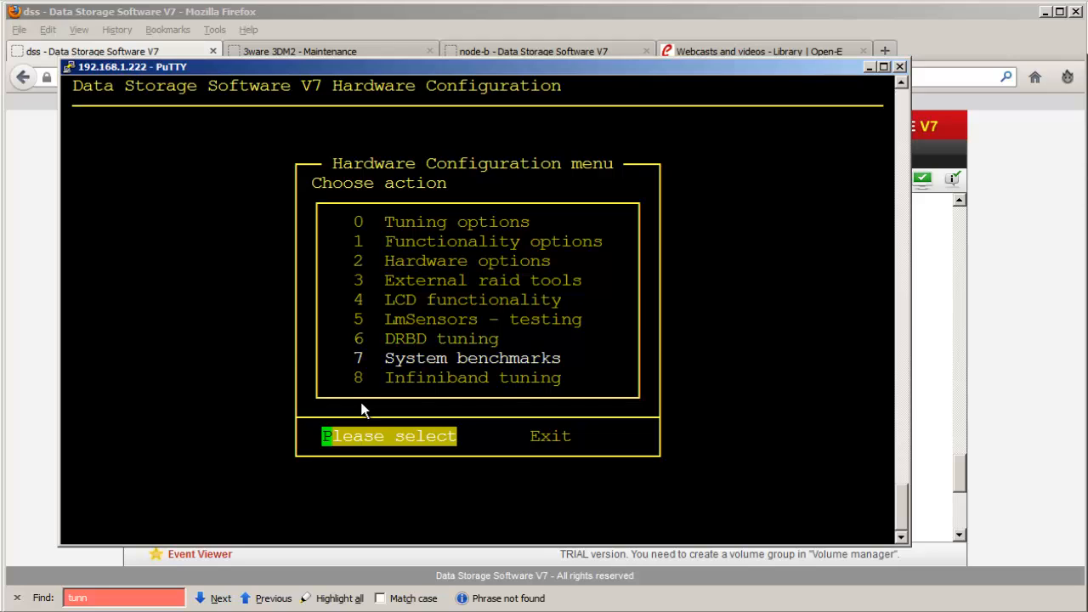
pyautogui.press('Return')
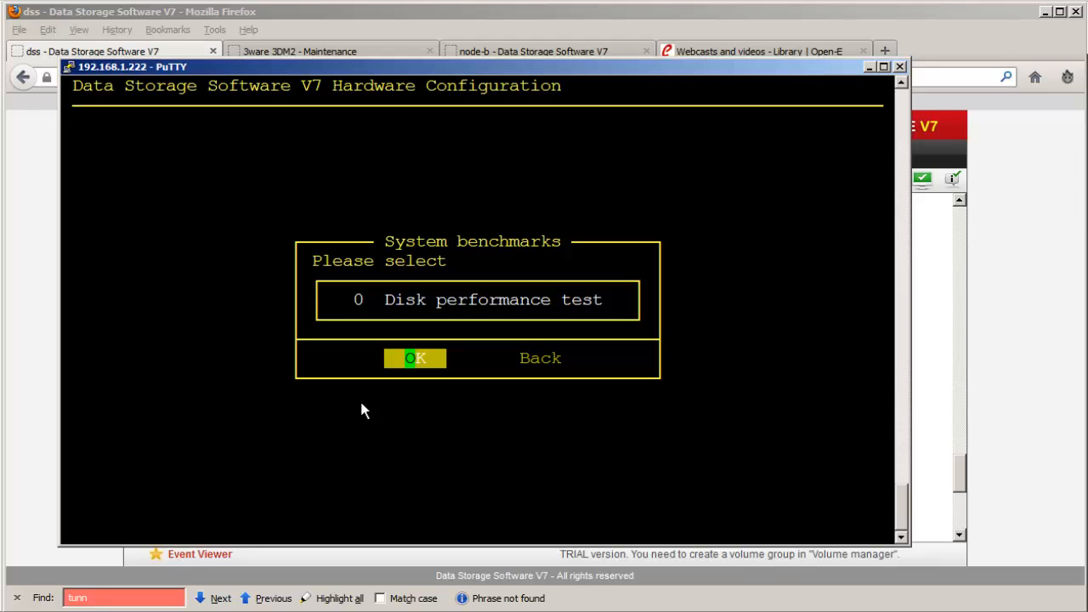
pyautogui.press('Return')
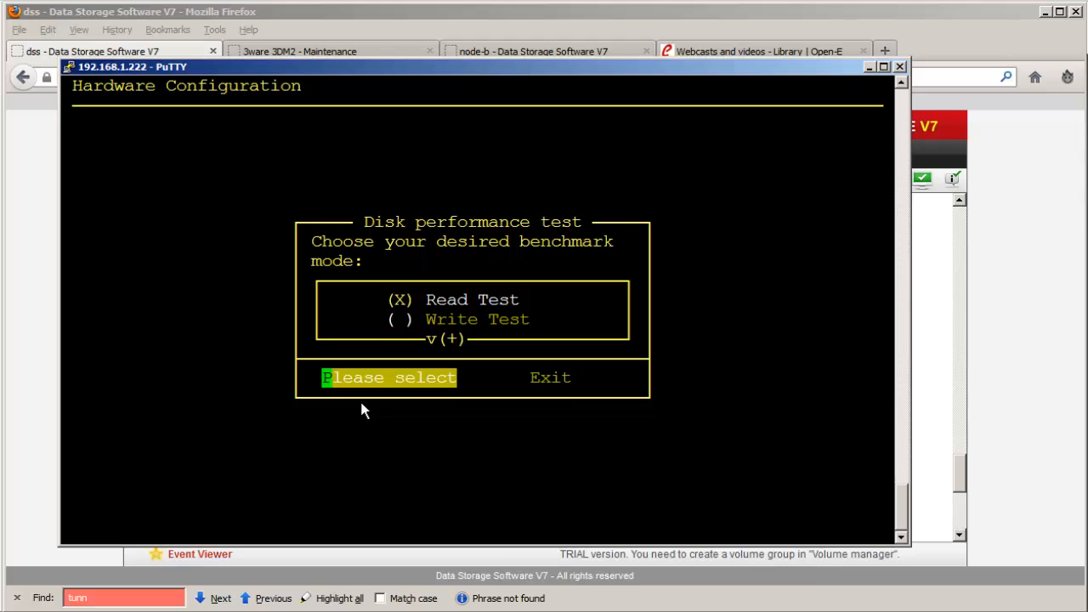
pyautogui.press('Return')
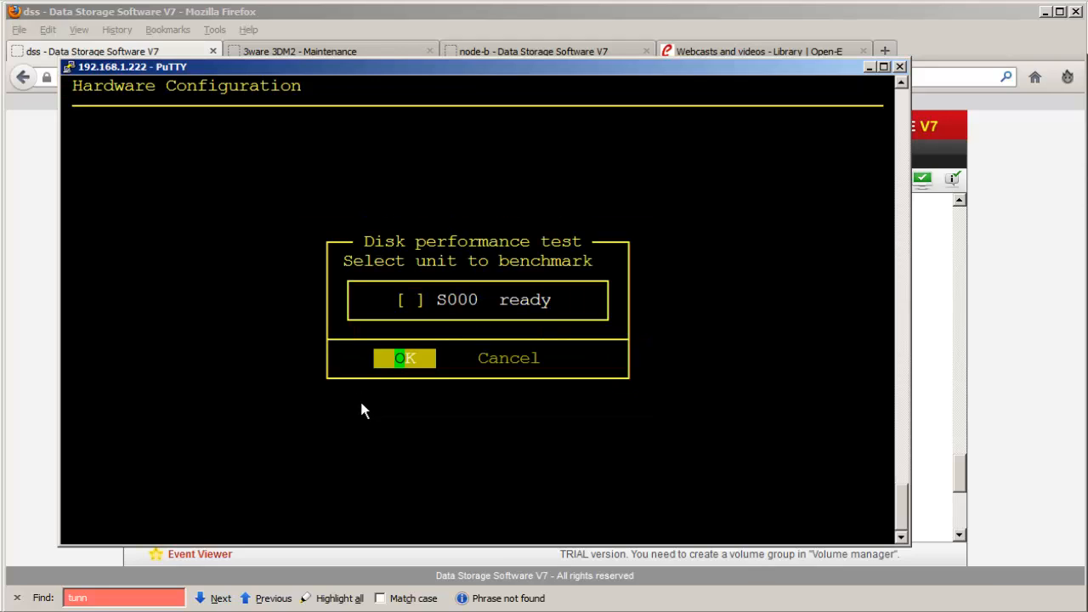
pyautogui.press('space')
pyautogui.press('Return')
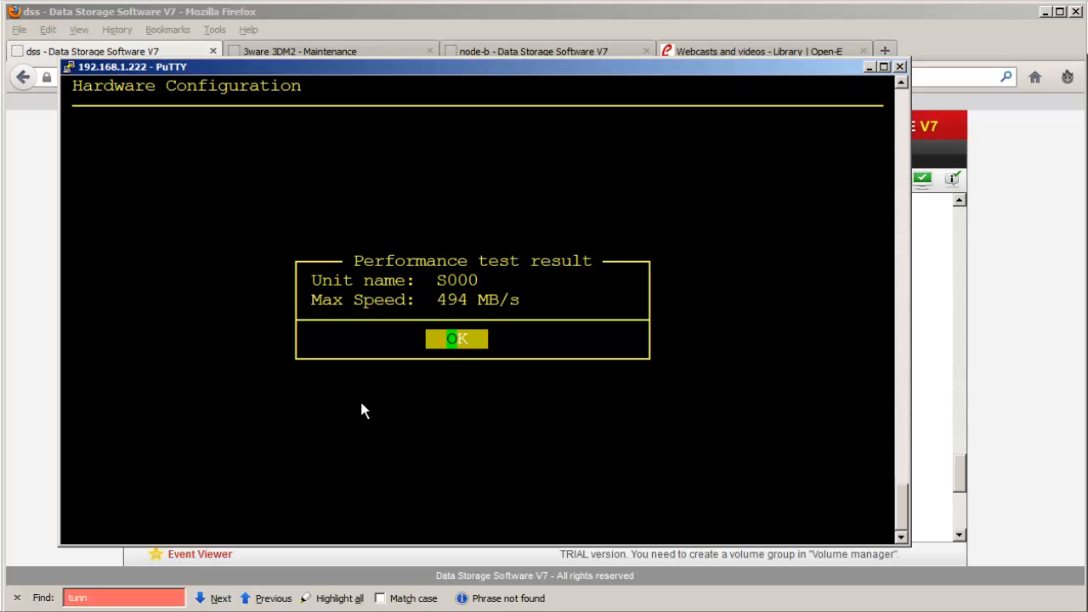
# - Switch to the Firefox web interface, open the Volume groups page and check the status of Unit S000 in Unit manager
pyautogui.click(948, 258)
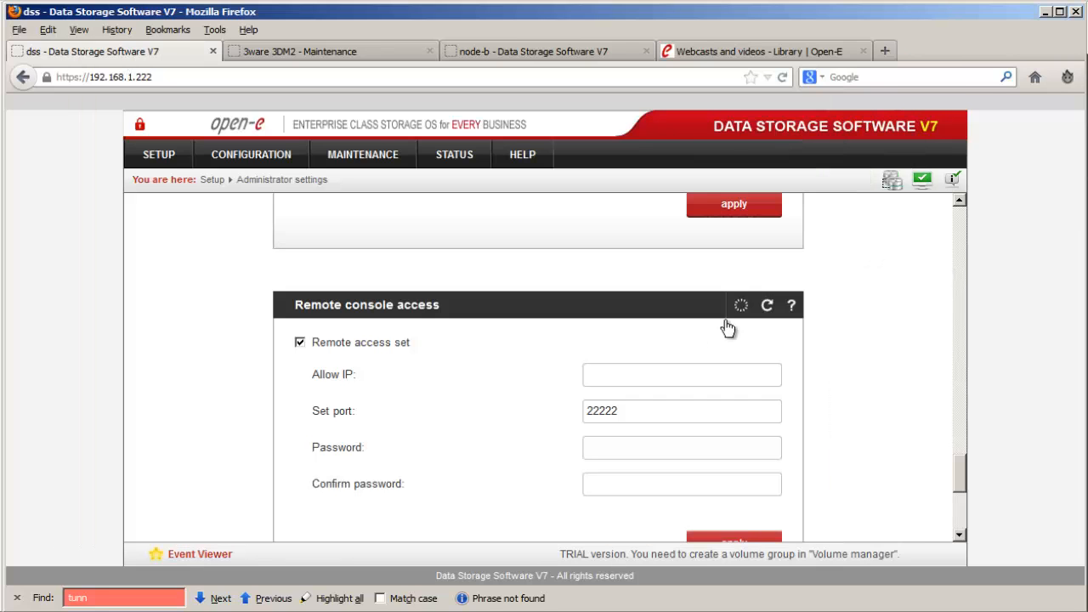
pyautogui.moveTo(274, 154)
pyautogui.moveTo(297, 181)
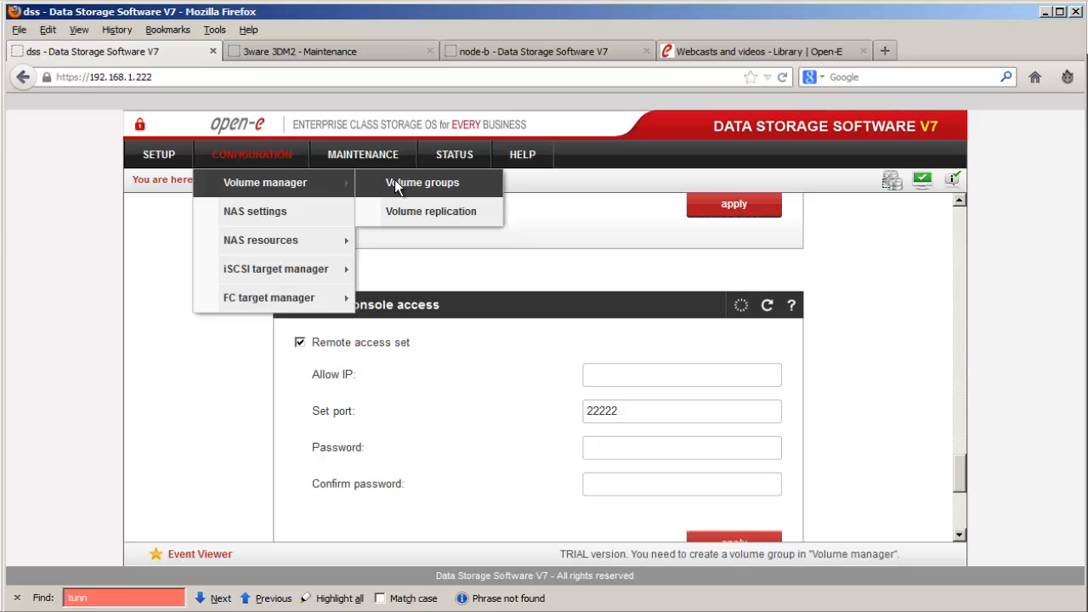
pyautogui.click(463, 183)
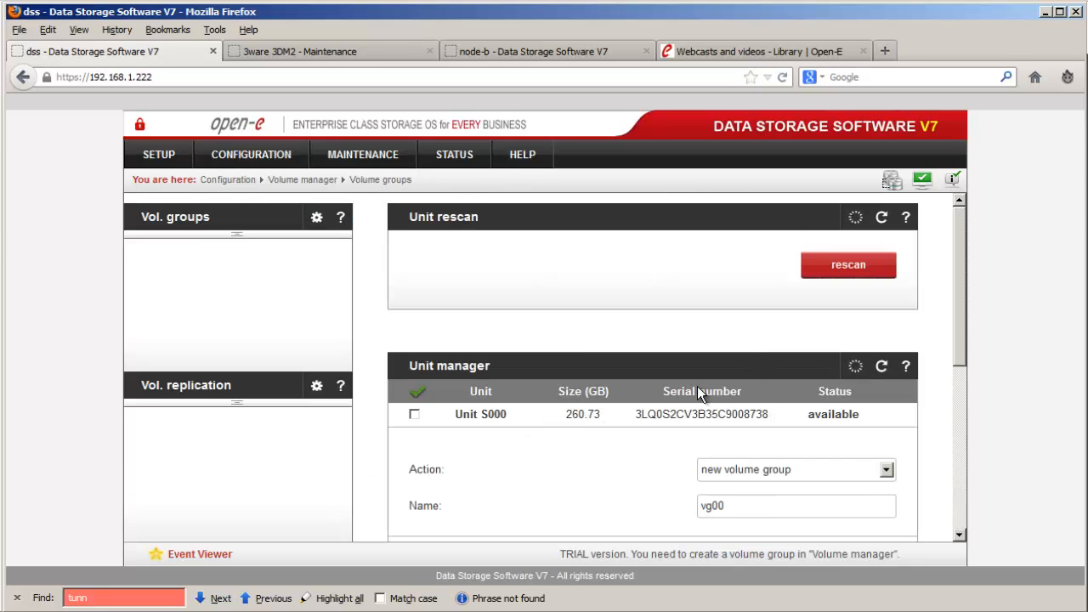
pyautogui.moveTo(862, 415); pyautogui.dragTo(806, 417)
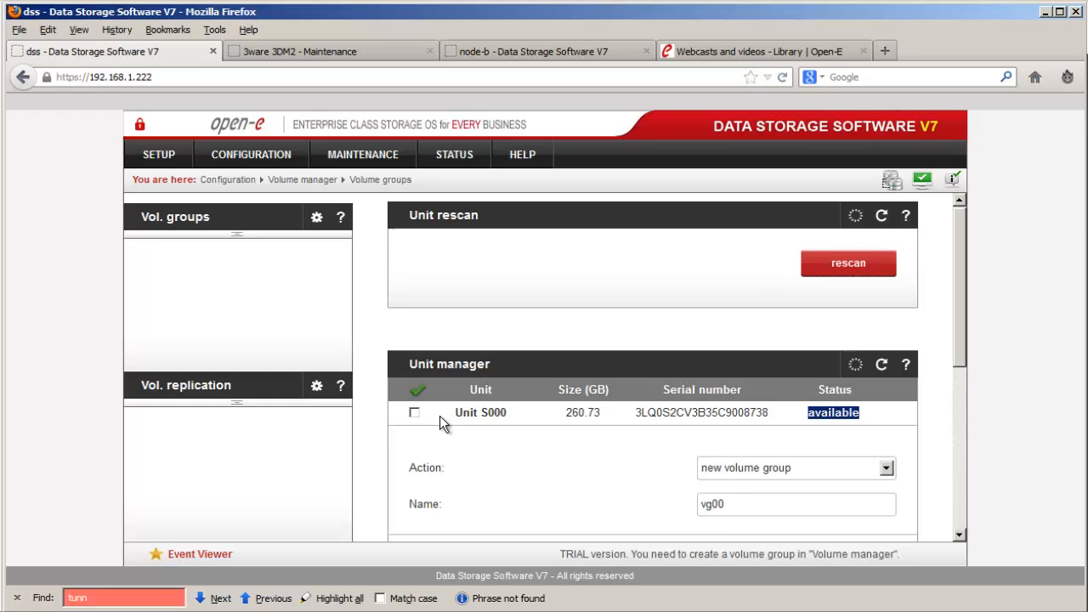
pyautogui.scroll(-1, 439, 416)
# - Return to the PuTTY console and run the disk performance Write Test on unit S000, accepting the loss of its data
pyautogui.click(292, 611)
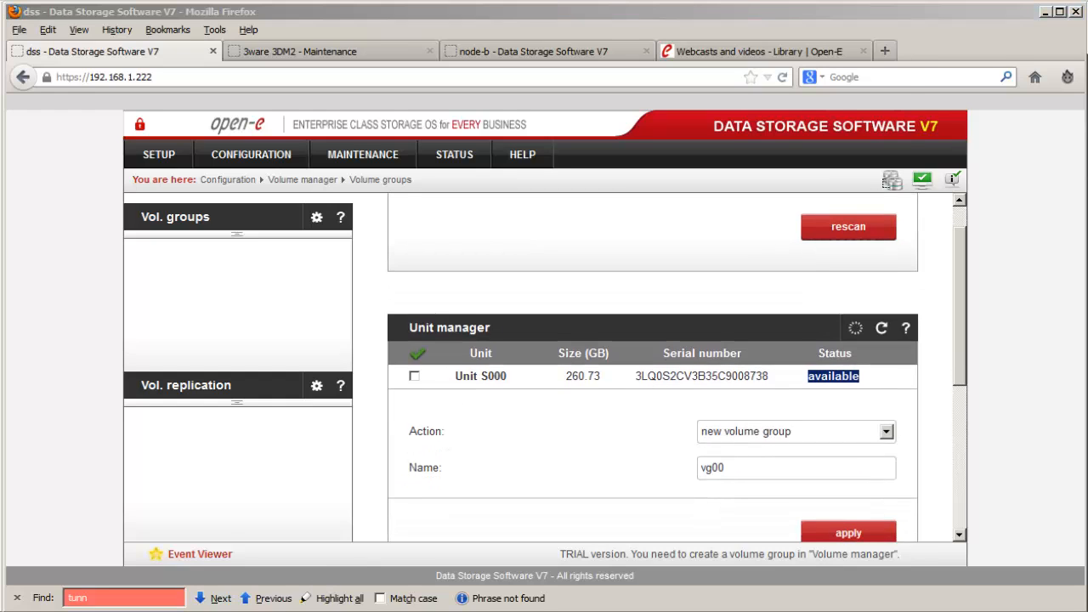
pyautogui.press('Return')
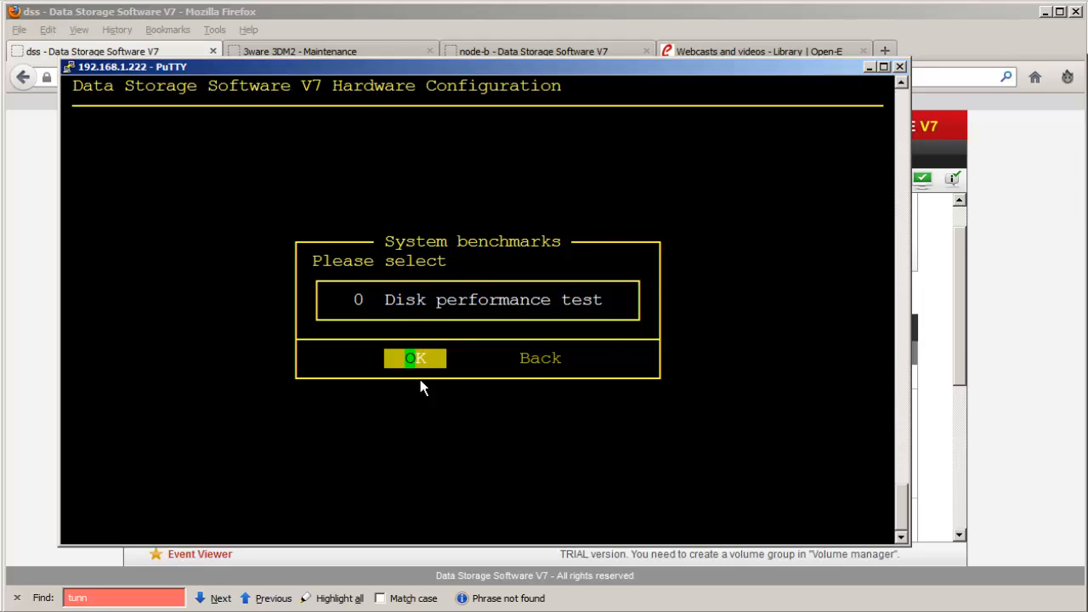
pyautogui.press('Return')
pyautogui.press('Down')
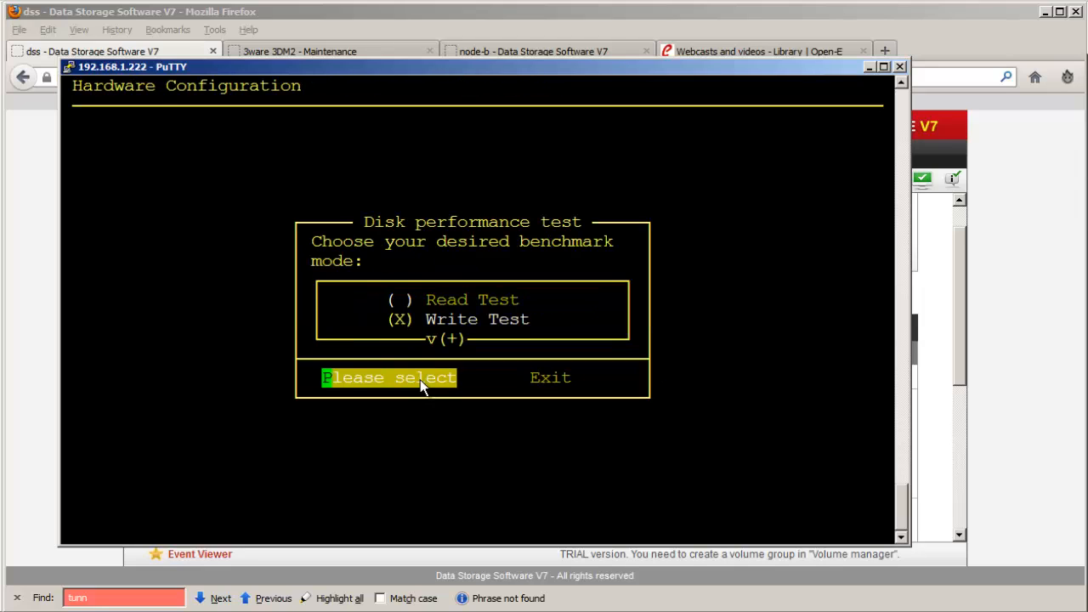
pyautogui.press('space')
pyautogui.press('Return')
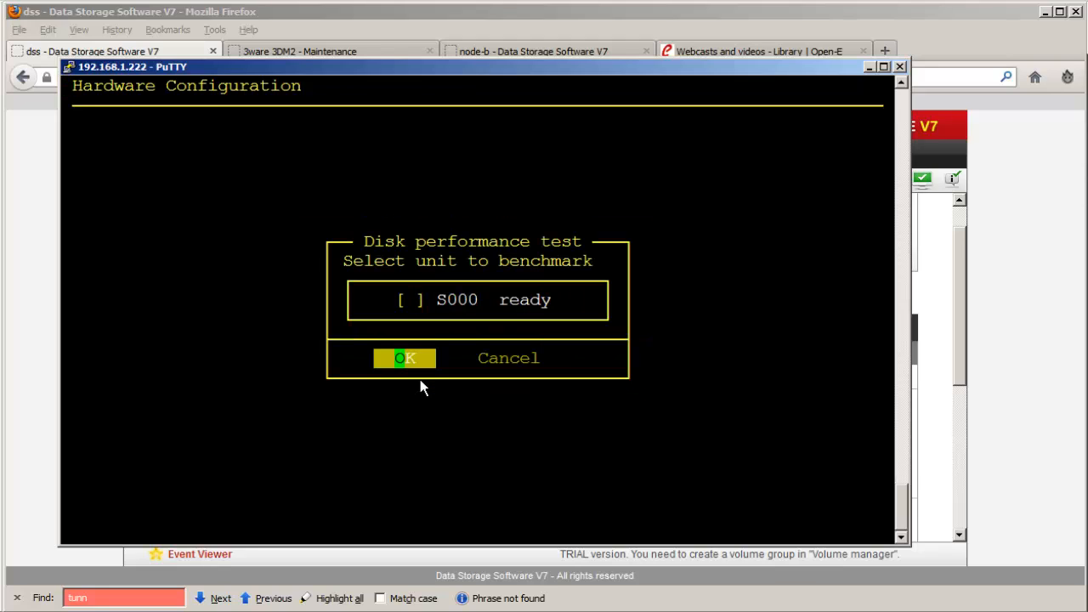
pyautogui.press('space')
pyautogui.press('Return')
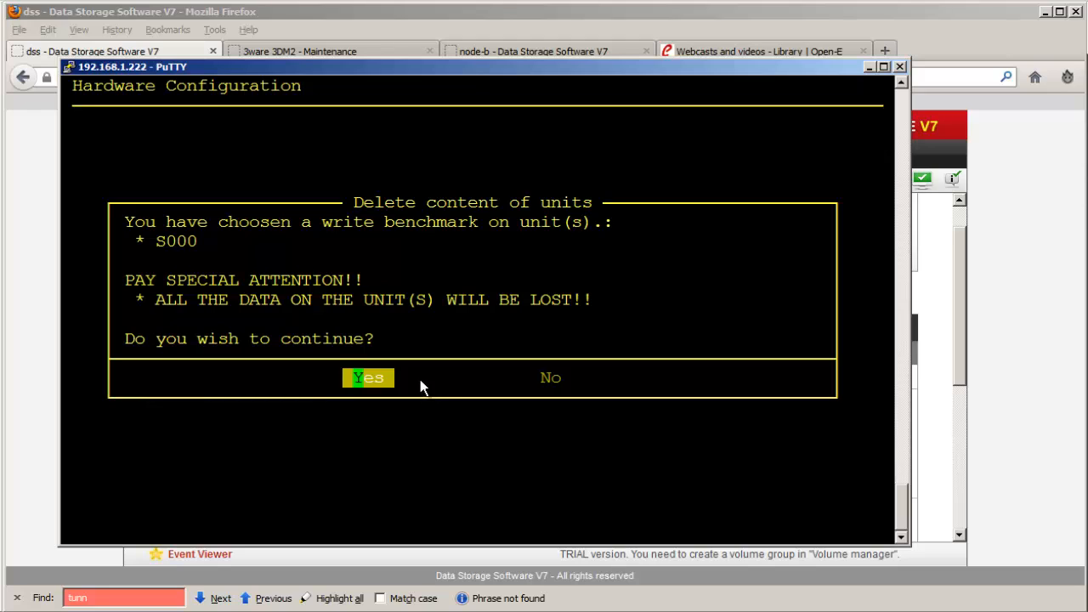
pyautogui.press('Return')
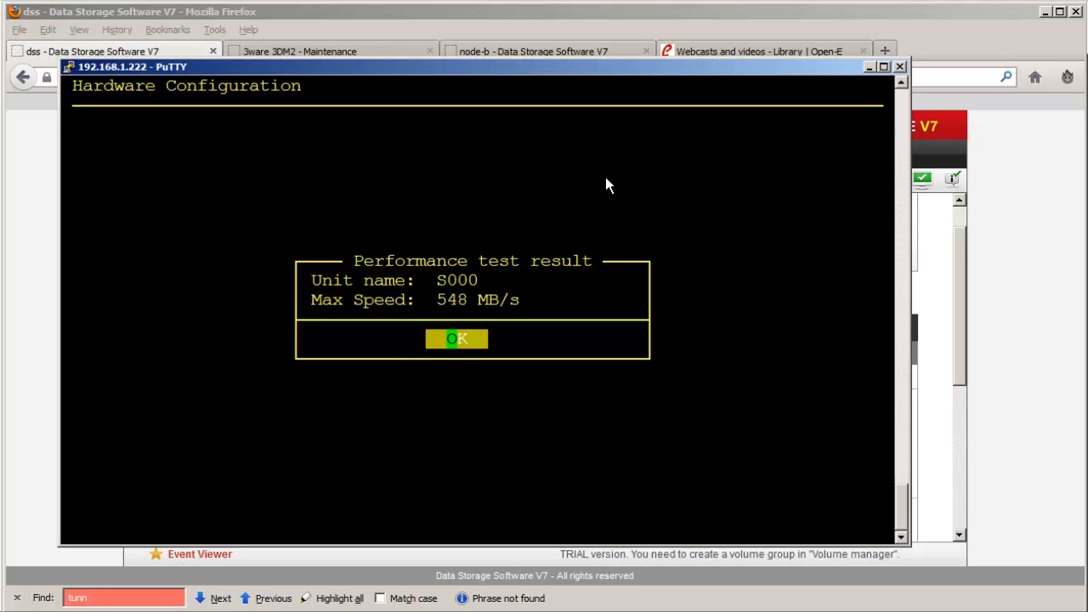
# - Switch to the vSphere Client and review PCI device 0 in the DSS V7a virtual machine settings, leaving them unchanged
pyautogui.click(868, 68)
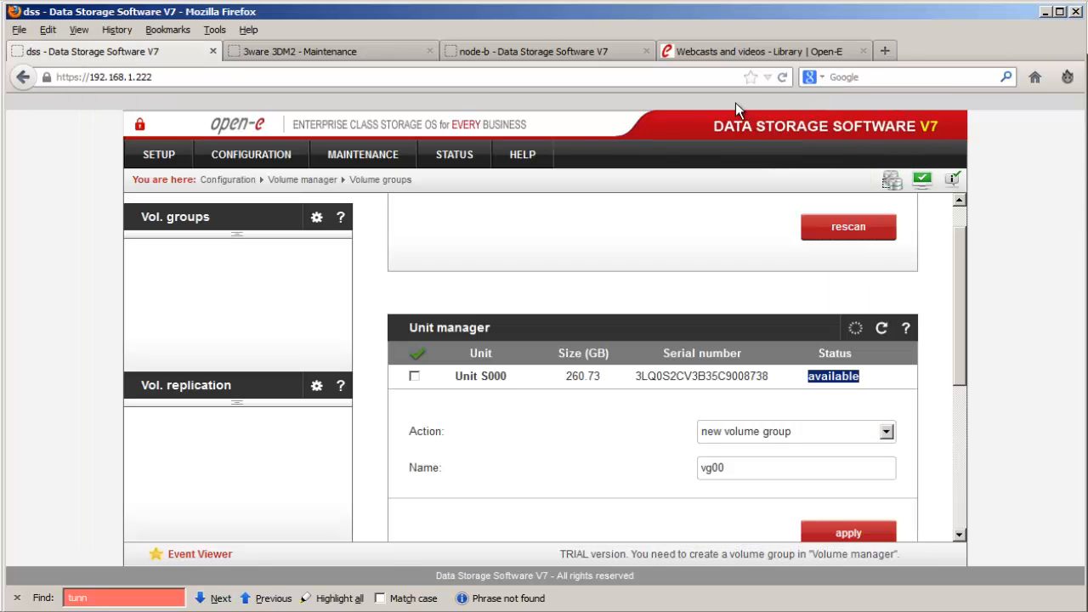
pyautogui.click(262, 611)
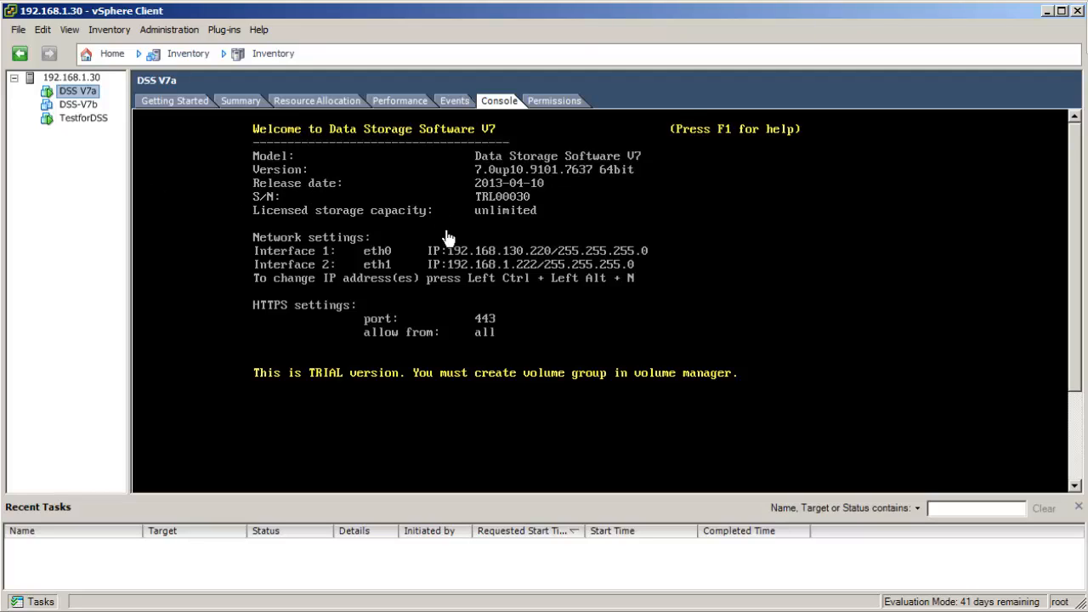
pyautogui.click(78, 105)
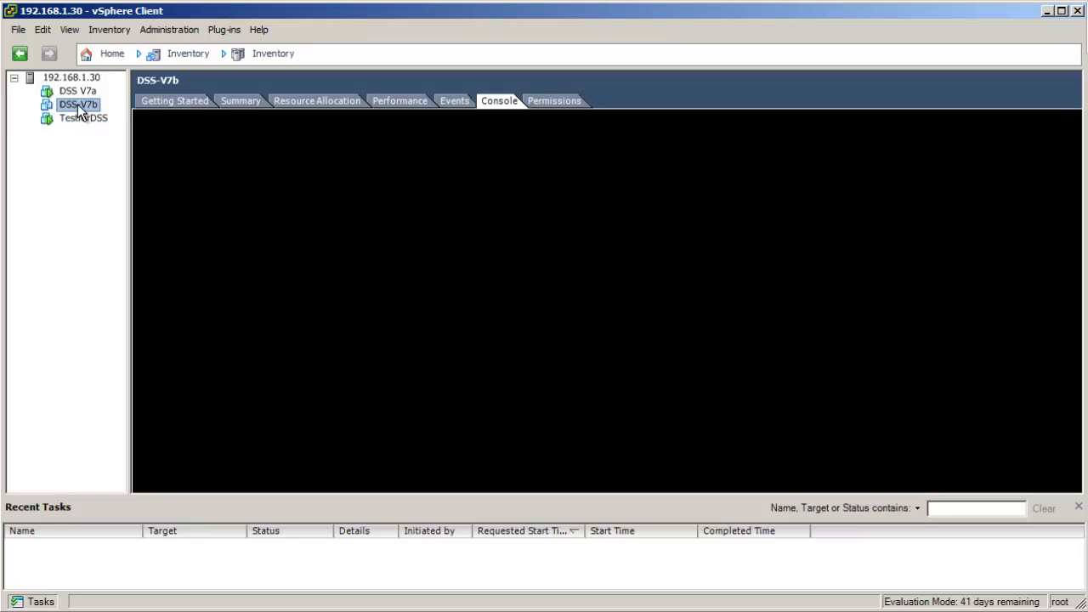
pyautogui.click(82, 95)
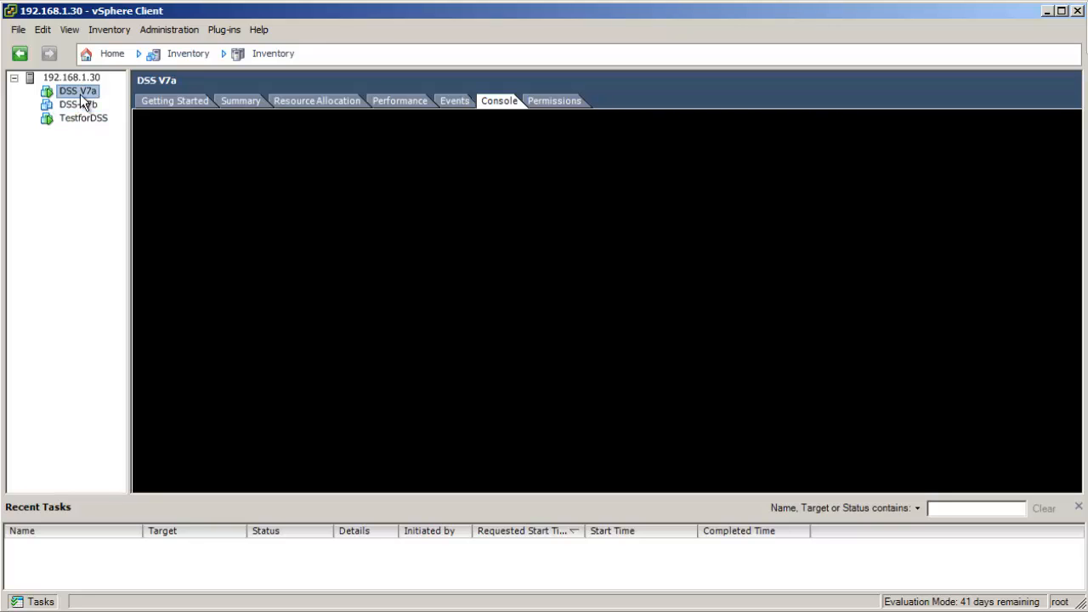
pyautogui.rightClick(82, 96)
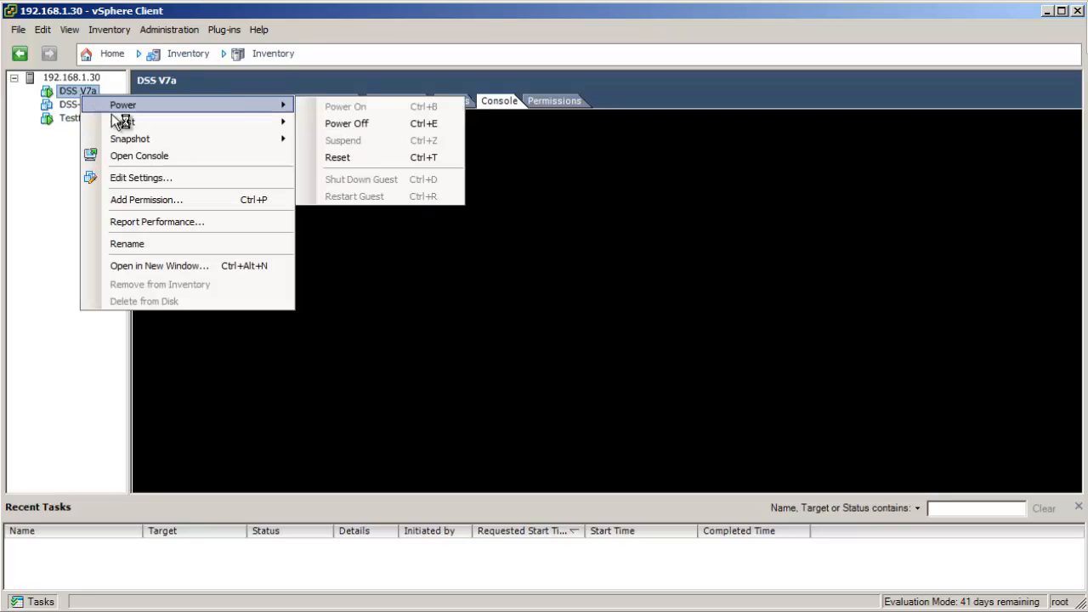
pyautogui.click(157, 177)
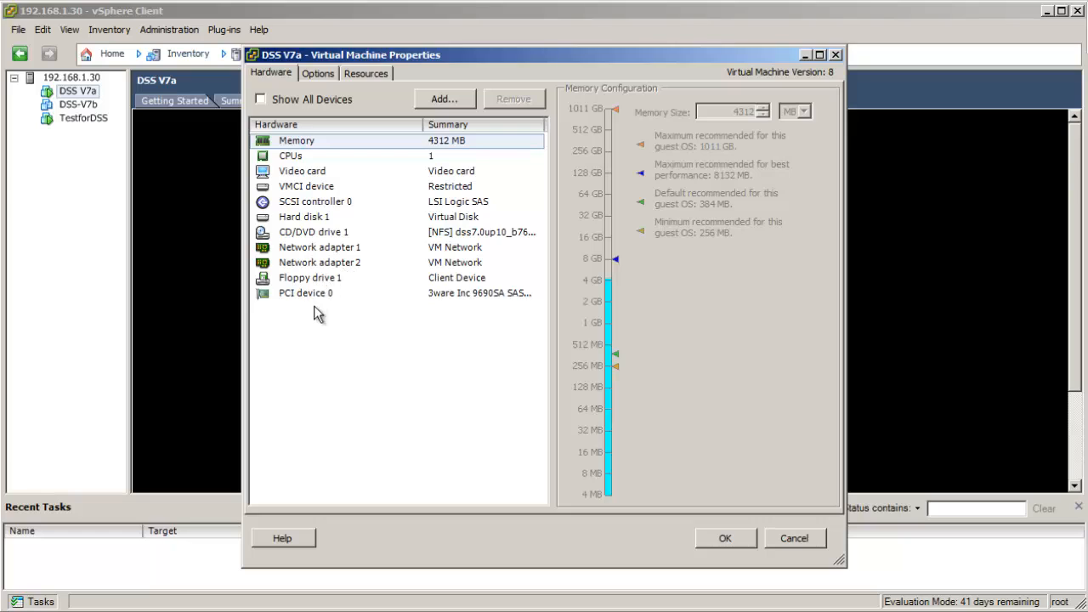
pyautogui.click(312, 295)
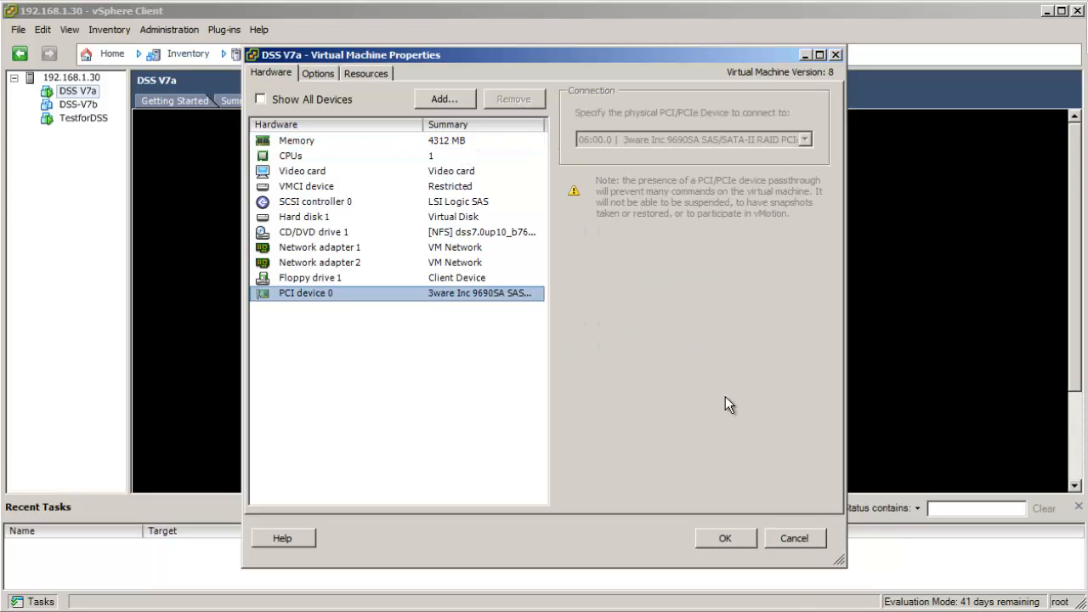
pyautogui.click(794, 538)
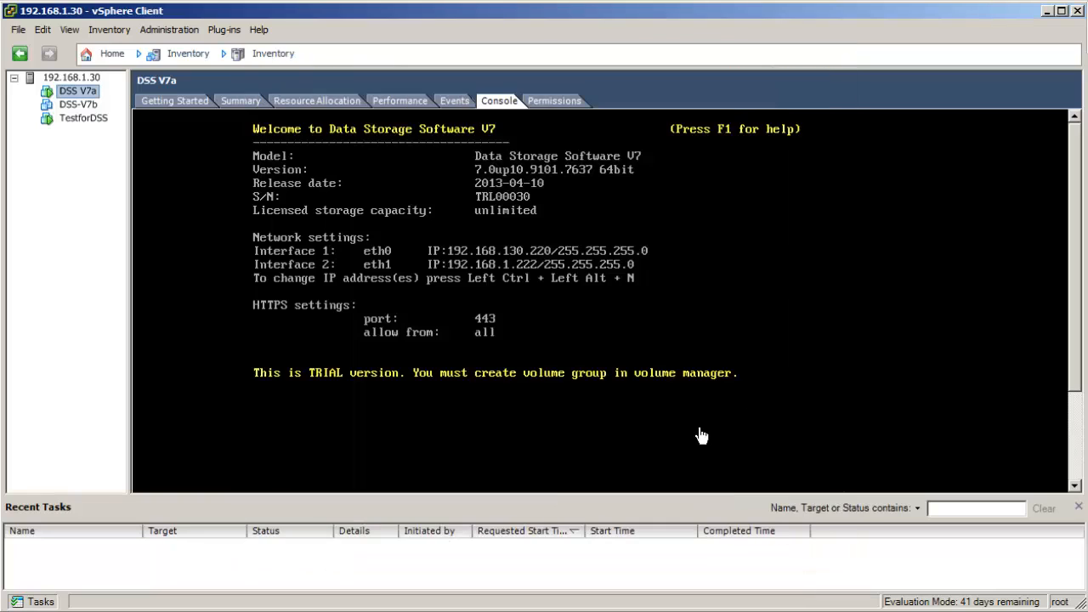
# - Shut down the DSS V7a system from its virtual machine console, confirming the shutdown and releasing the cursor
pyautogui.click(567, 252)
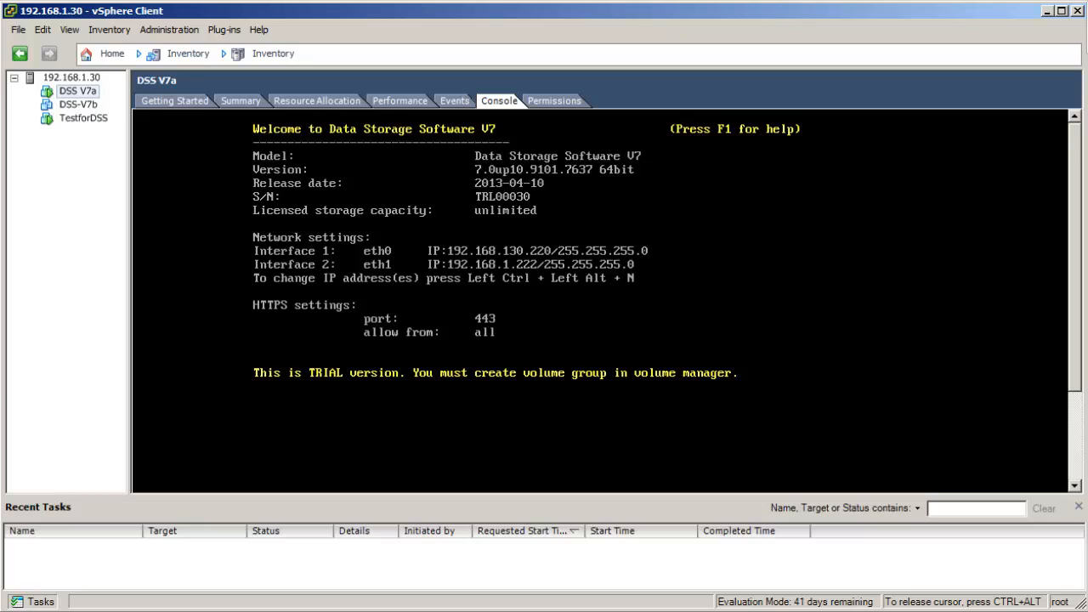
pyautogui.hotkey('ctrl', 'alt', 's')
pyautogui.press('Down')
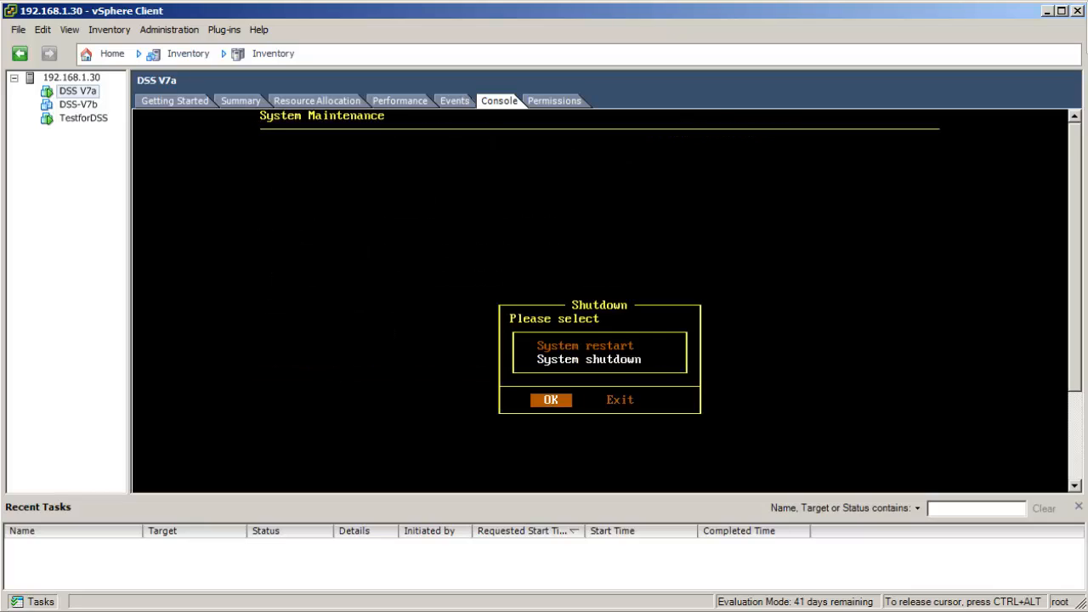
pyautogui.press('Return')
pyautogui.press('Return')
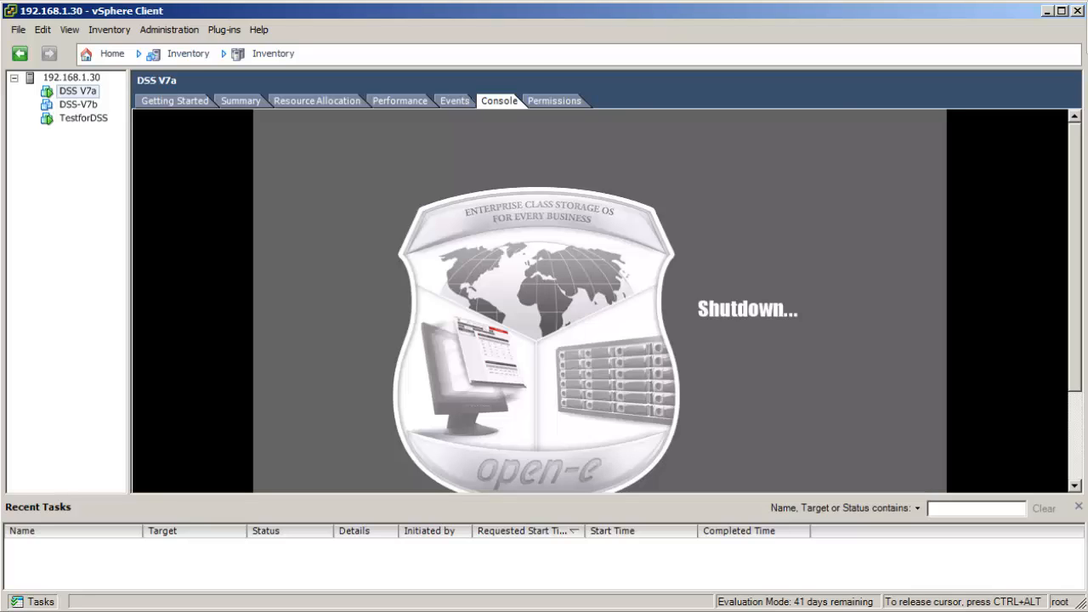
pyautogui.hotkey('ctrl', 'alt')
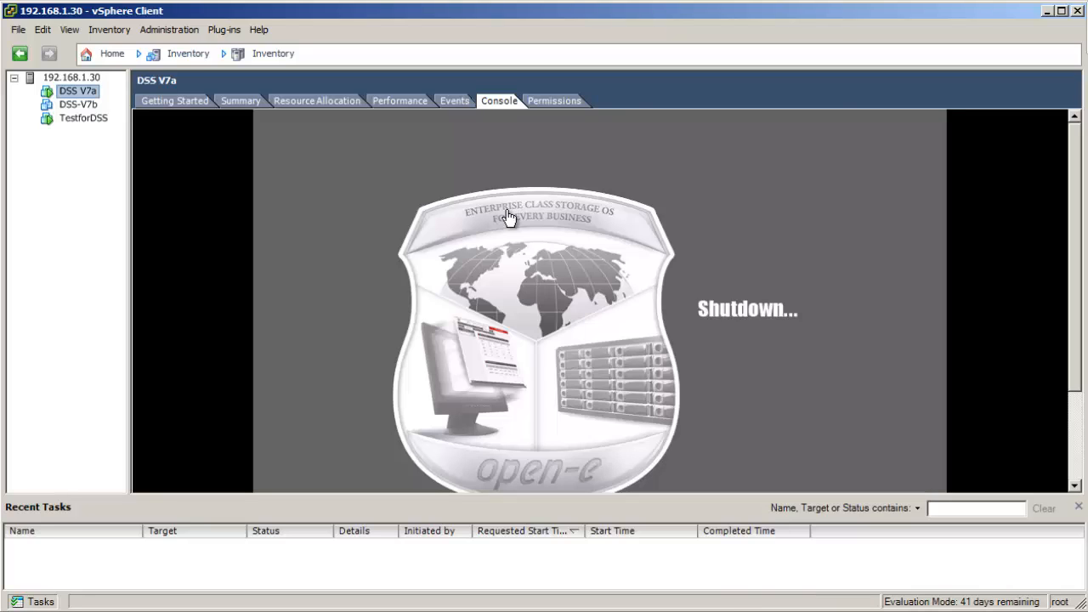
# - Add the 06:00.0 3ware Inc 9690SA SAS/SATA-II RAID PCIe controller as a PCI device to the DSS-V7b virtual machine
pyautogui.click(85, 106)
pyautogui.rightClick(89, 106)
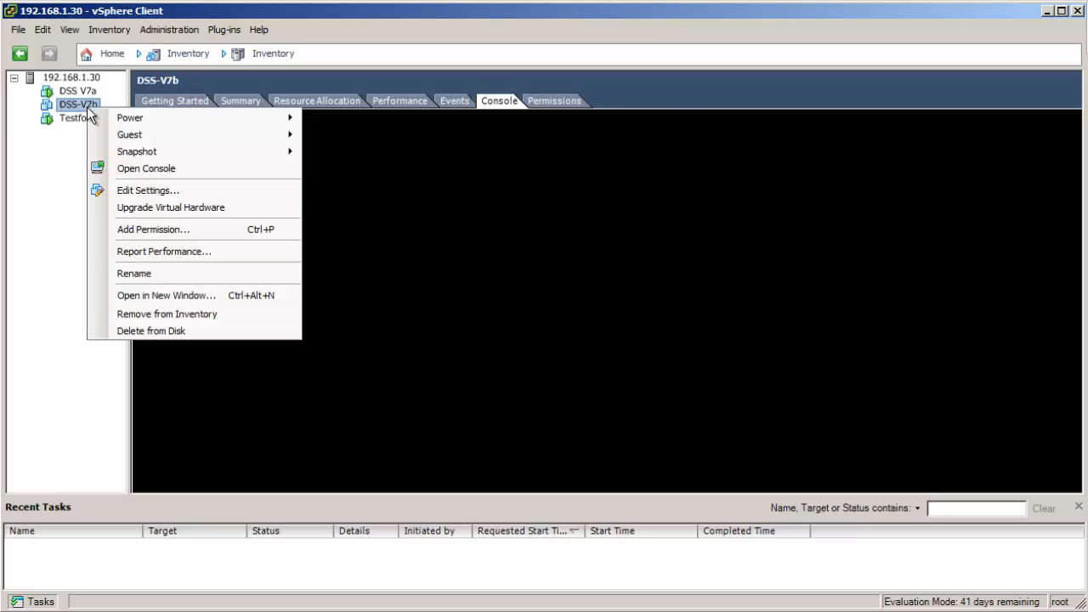
pyautogui.click(167, 192)
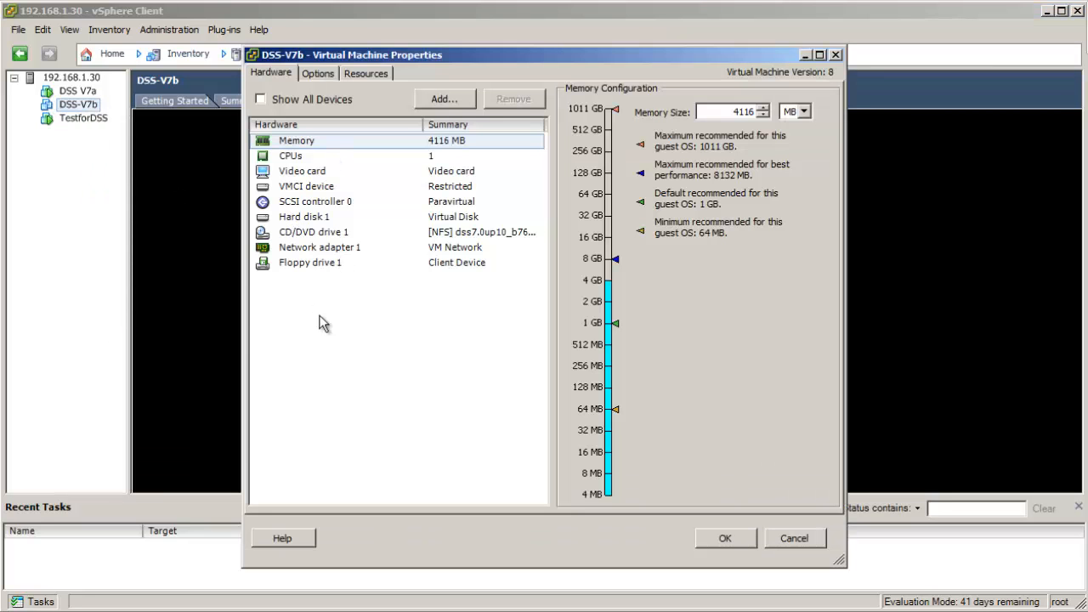
pyautogui.click(437, 104)
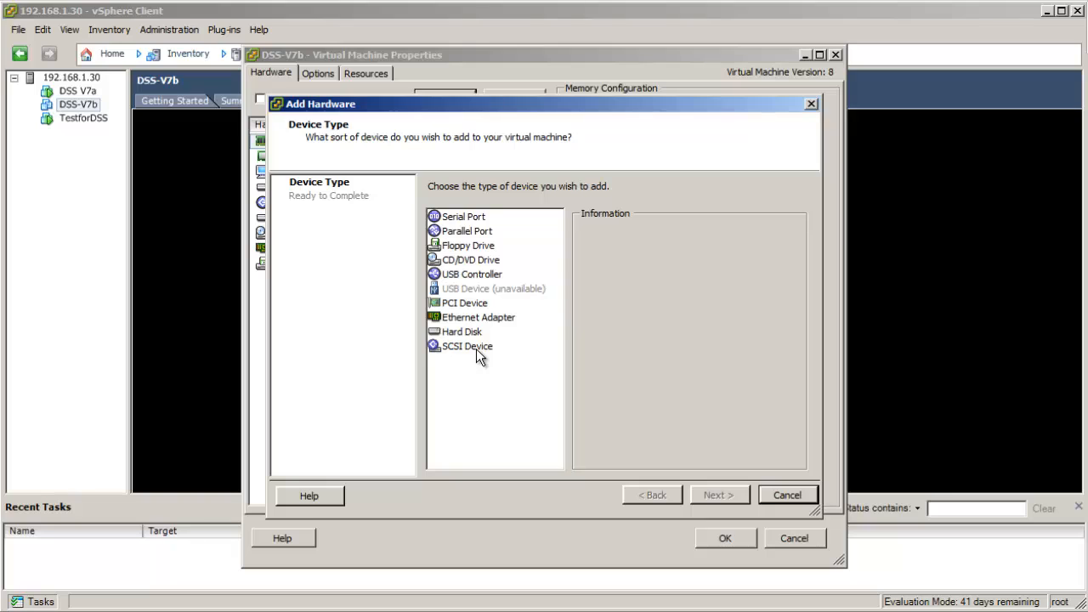
pyautogui.click(474, 306)
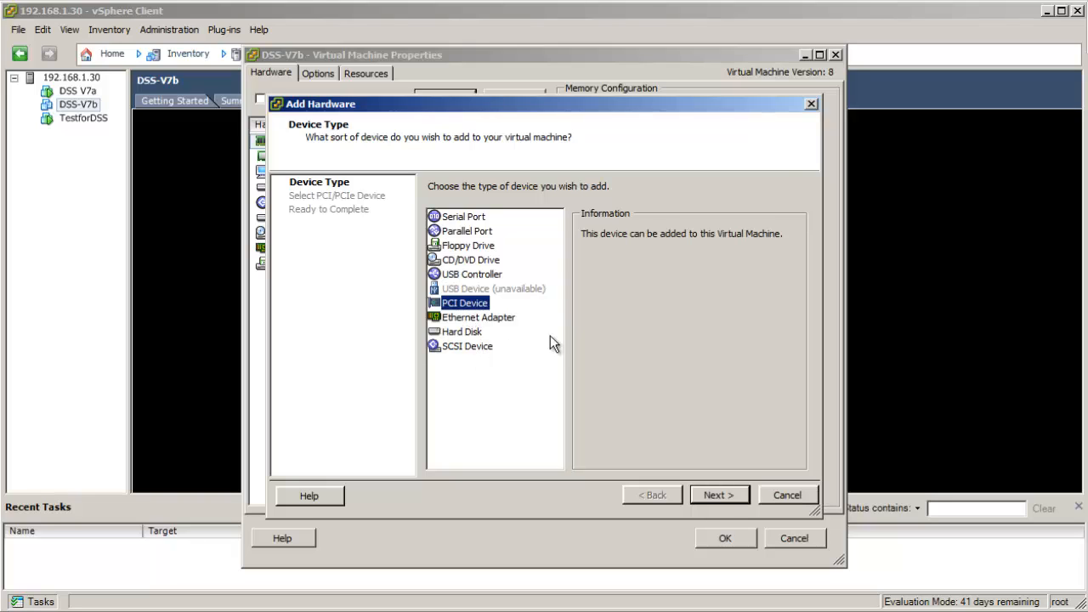
pyautogui.click(733, 495)
pyautogui.click(608, 232)
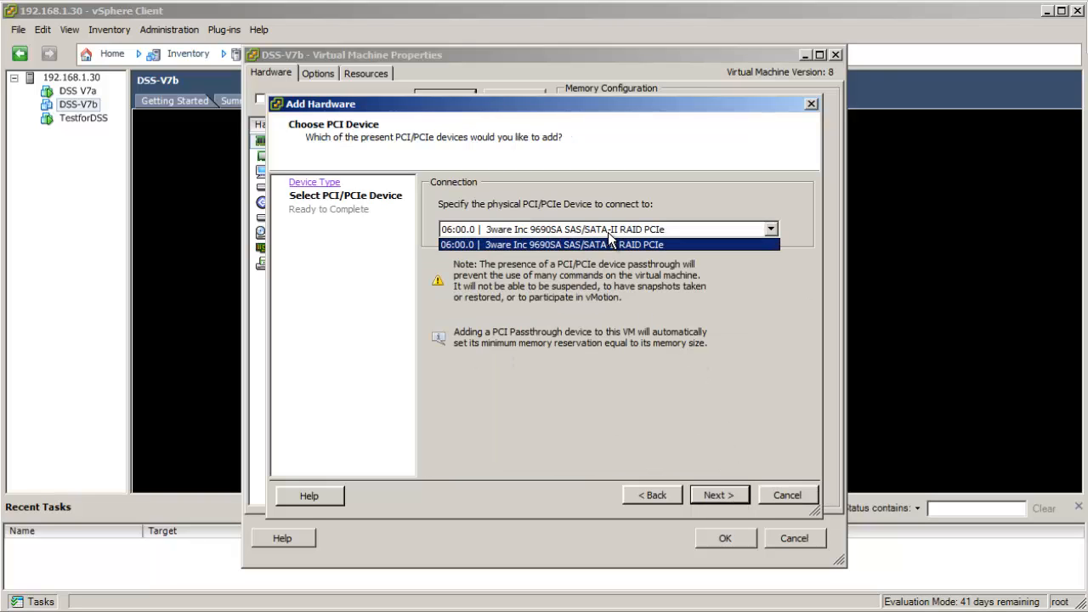
pyautogui.click(608, 243)
pyautogui.click(731, 499)
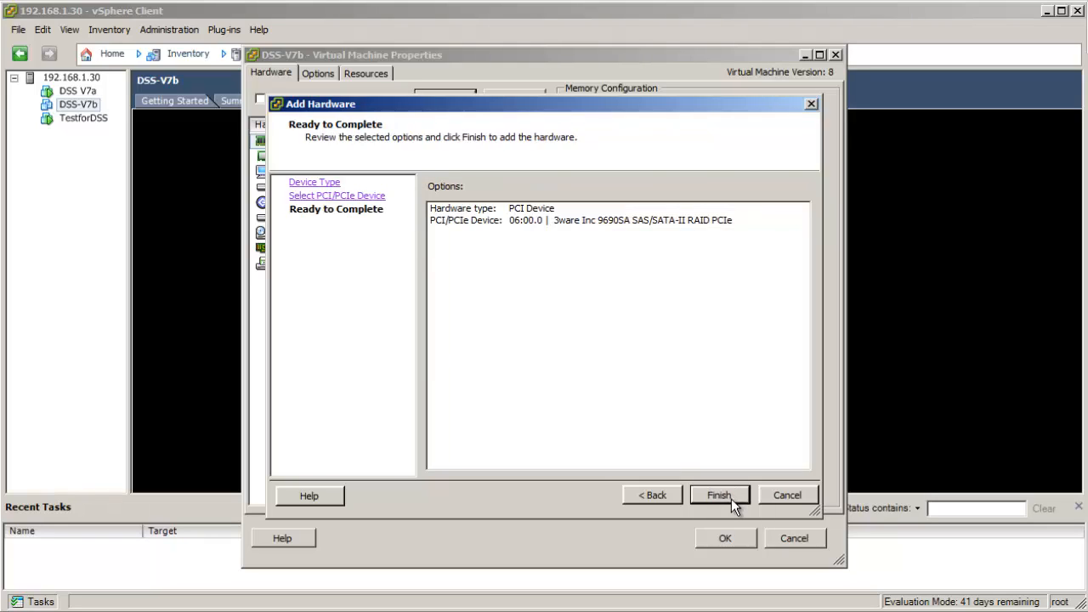
pyautogui.click(731, 498)
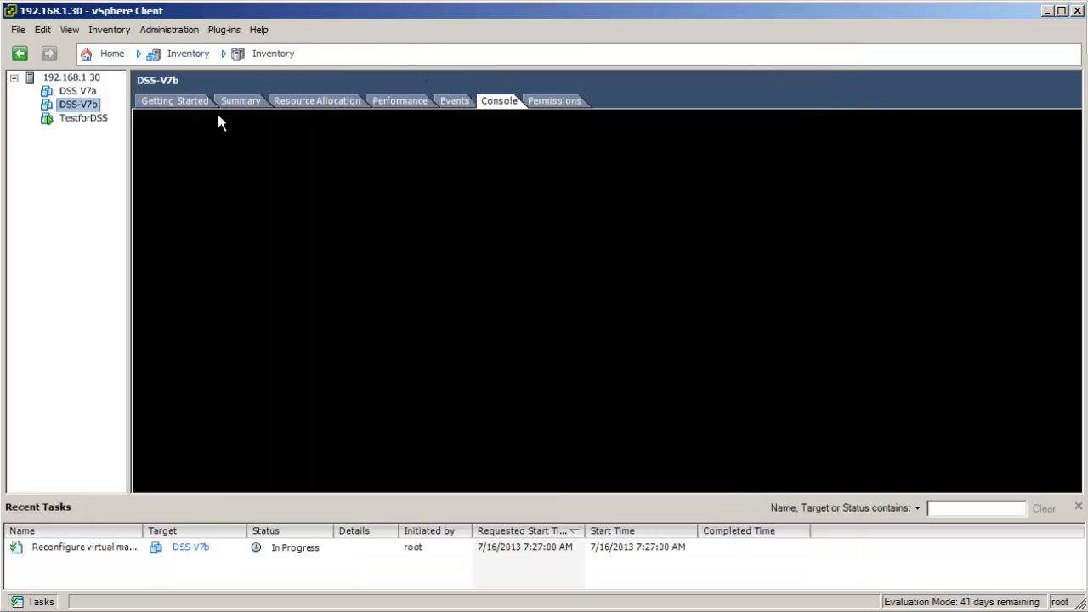
# - Power on the DSS-V7b virtual machine
pyautogui.rightClick(67, 105)
pyautogui.moveTo(87, 115)
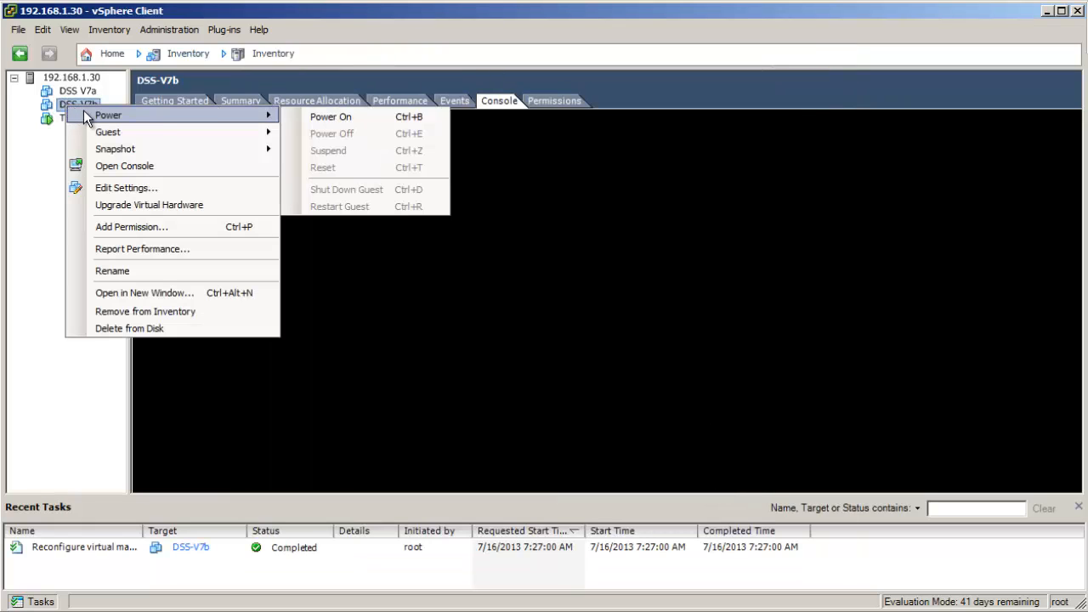
pyautogui.click(294, 120)
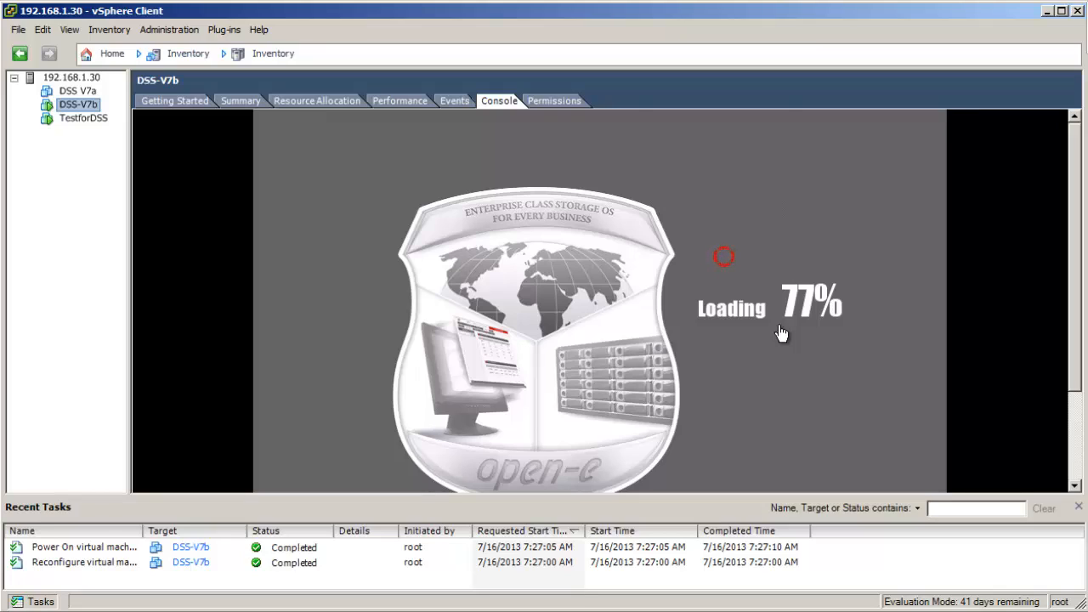
# - Open the eth0 adapter settings in the network setup of the TestforDSS virtual machine console
pyautogui.click(83, 118)
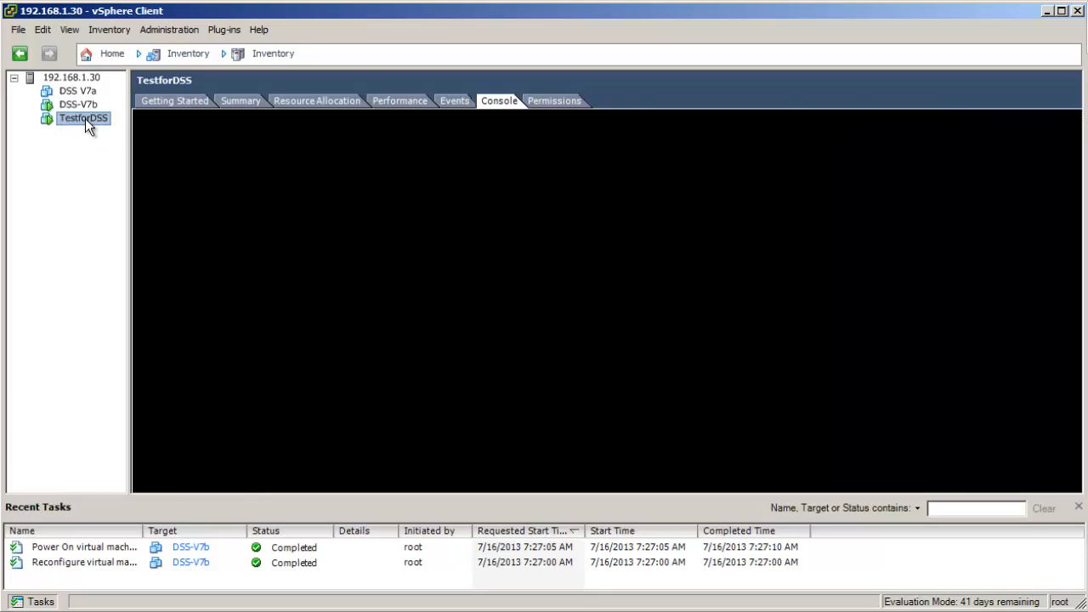
pyautogui.click(619, 302)
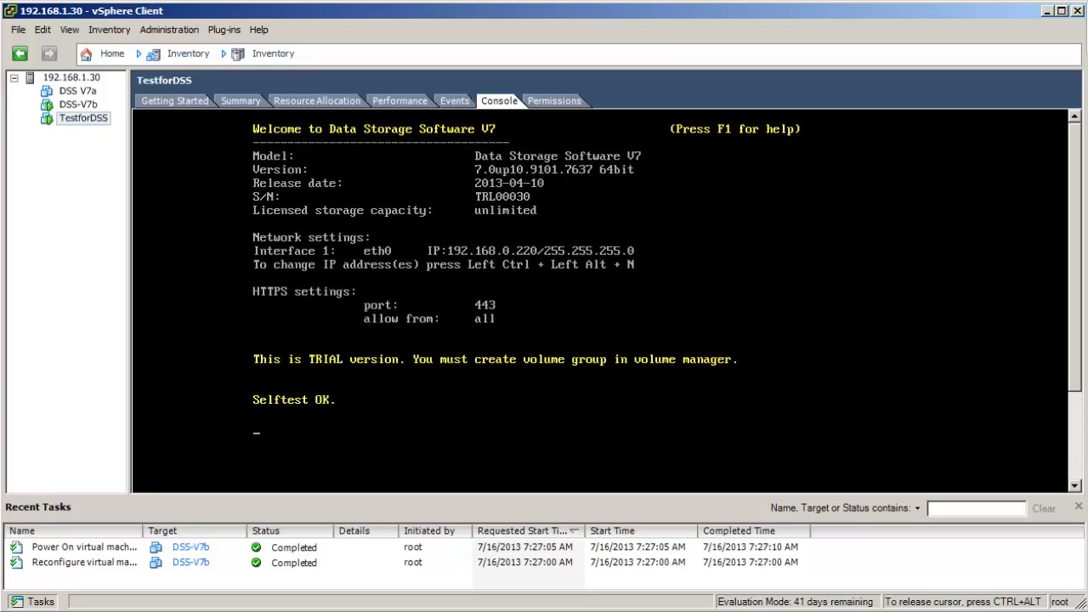
pyautogui.hotkey('ctrl', 'alt', 'n')
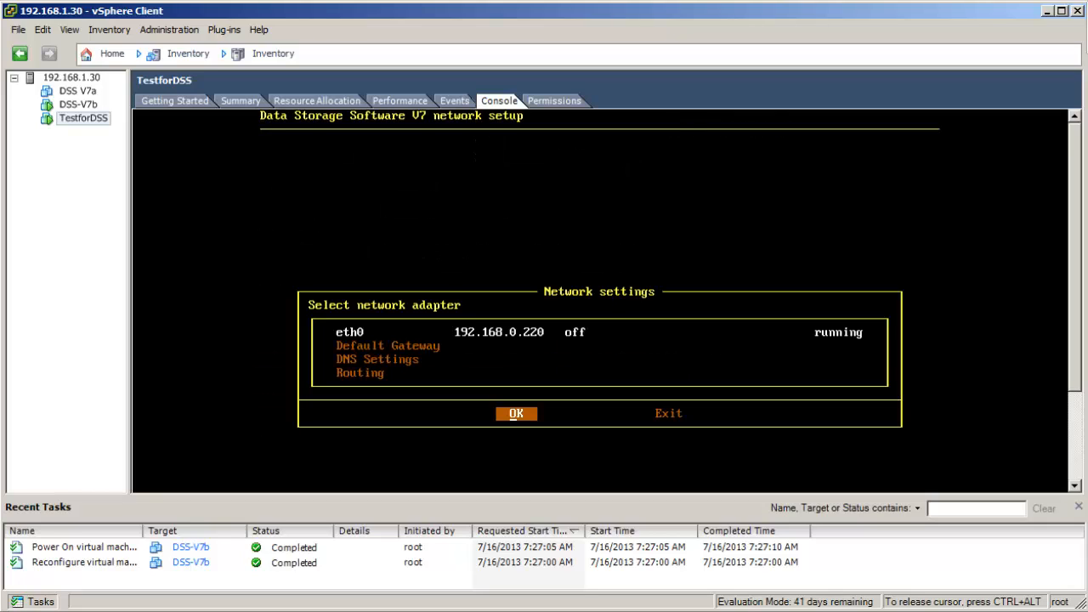
pyautogui.press('Return')
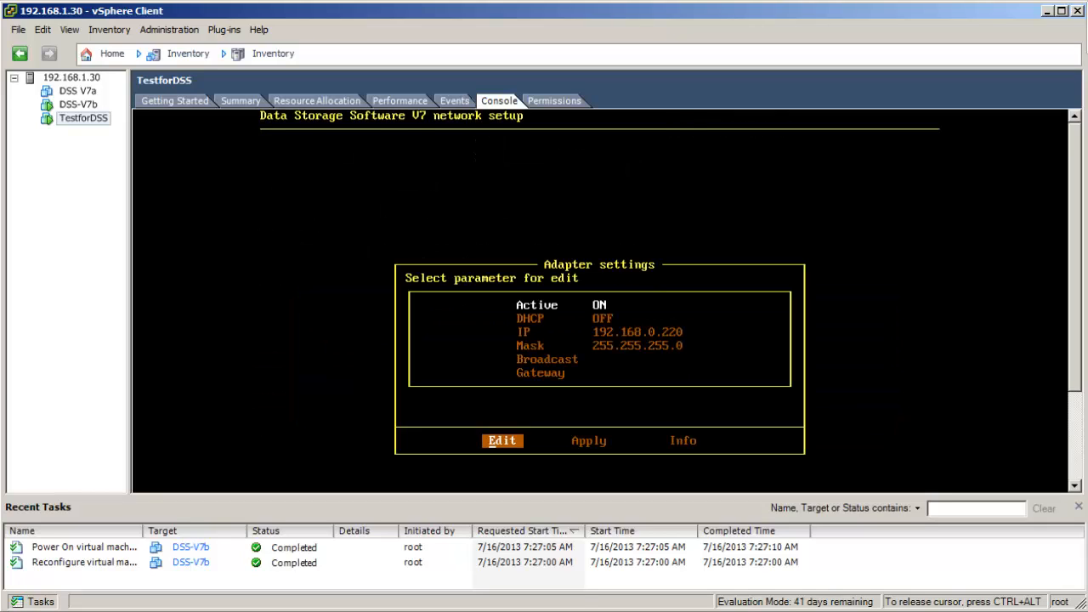
# - Set the IP address of the TestforDSS eth0 adapter to 192.168.1.224
pyautogui.press('Down')
pyautogui.press('Down')
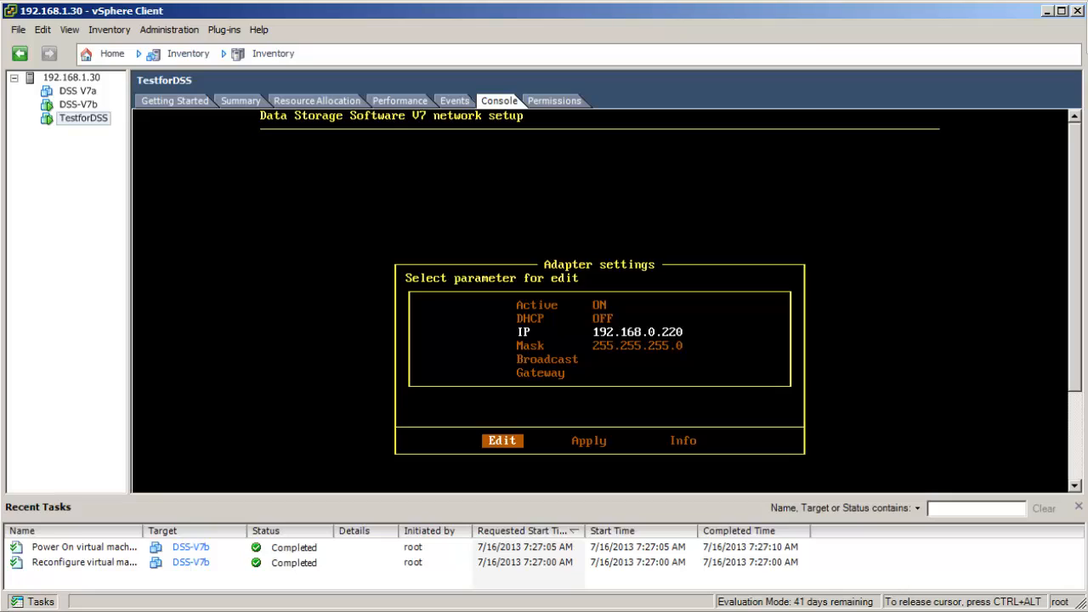
pyautogui.press('Return')
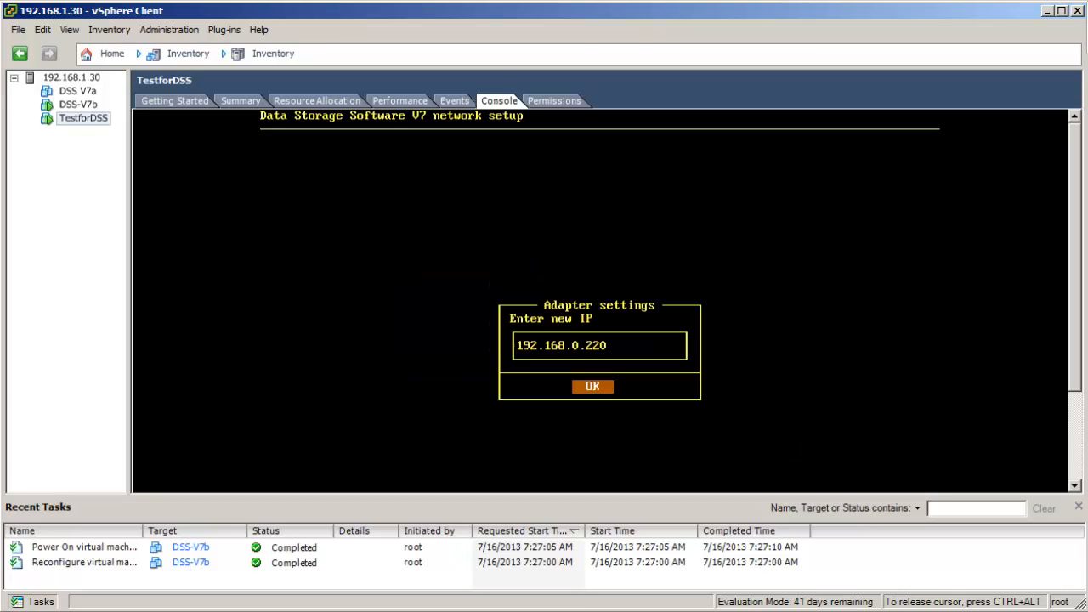
pyautogui.press('Right')
pyautogui.press('Right')
pyautogui.press('Right')
pyautogui.press('Right')
pyautogui.press('Right')
pyautogui.press('Right')
pyautogui.press('Right')
pyautogui.press('Right')
pyautogui.press('Delete')
pyautogui.write('1')
pyautogui.press('Right')
pyautogui.press('BackSpace')
pyautogui.write('4')
pyautogui.press('Return')
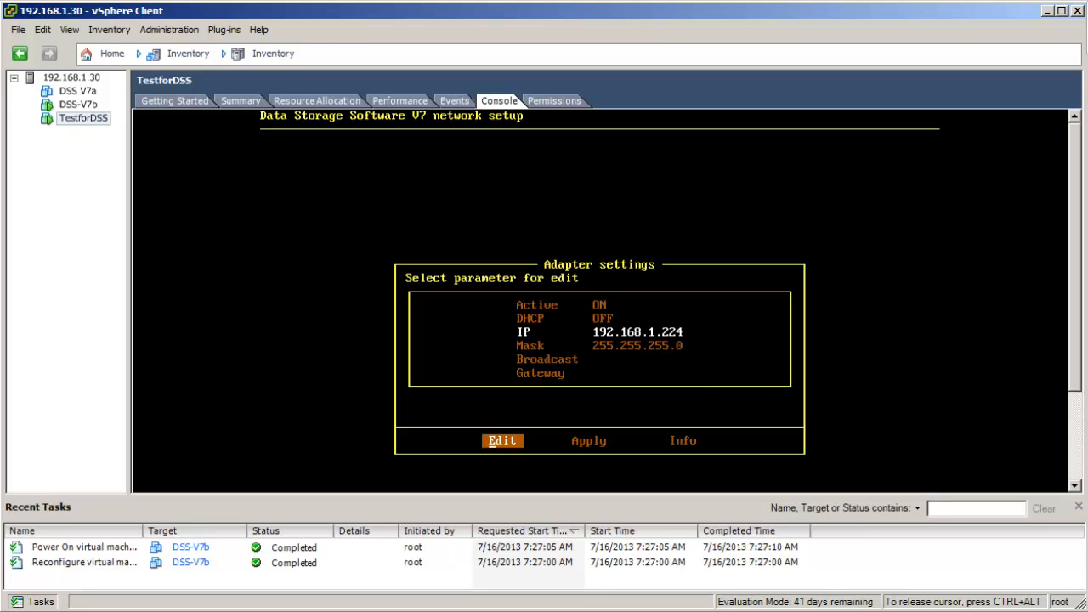
# - Apply the eth0 adapter settings, exit the network setup and release the cursor from the console
pyautogui.press('Right')
pyautogui.press('Return')
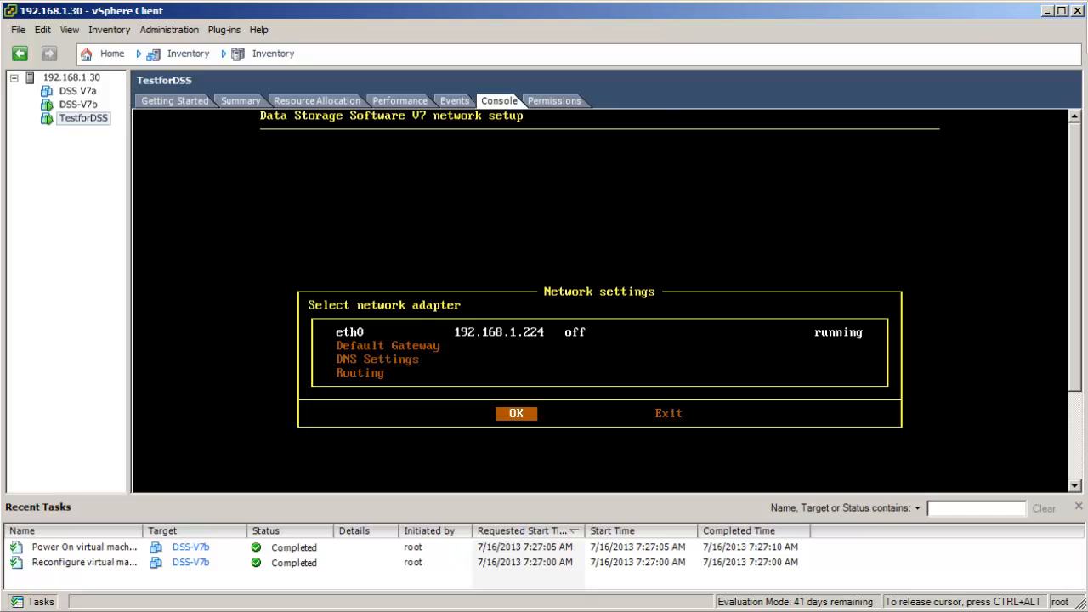
pyautogui.press('Right')
pyautogui.press('Return')
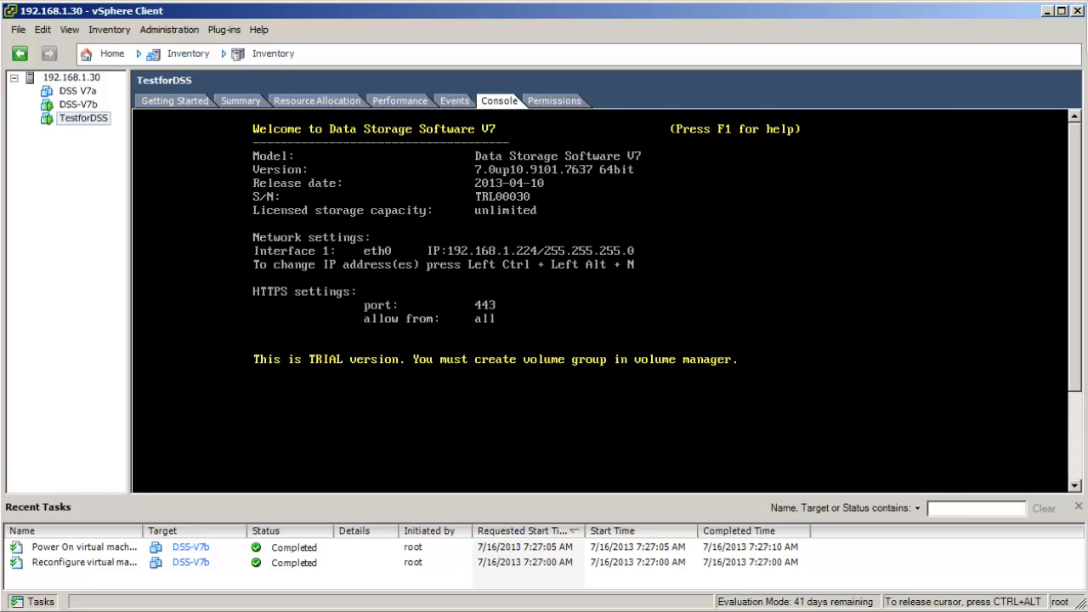
pyautogui.hotkey('ctrl', 'alt')
pyautogui.hotkey('alt', 'Tab')
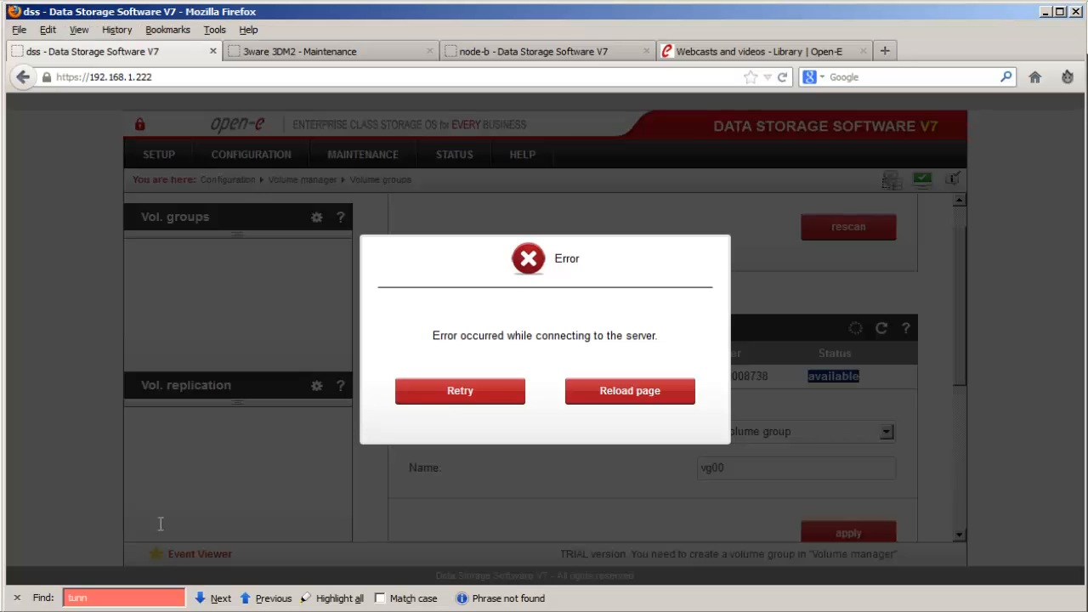
pyautogui.click(200, 78)
pyautogui.click(200, 77)
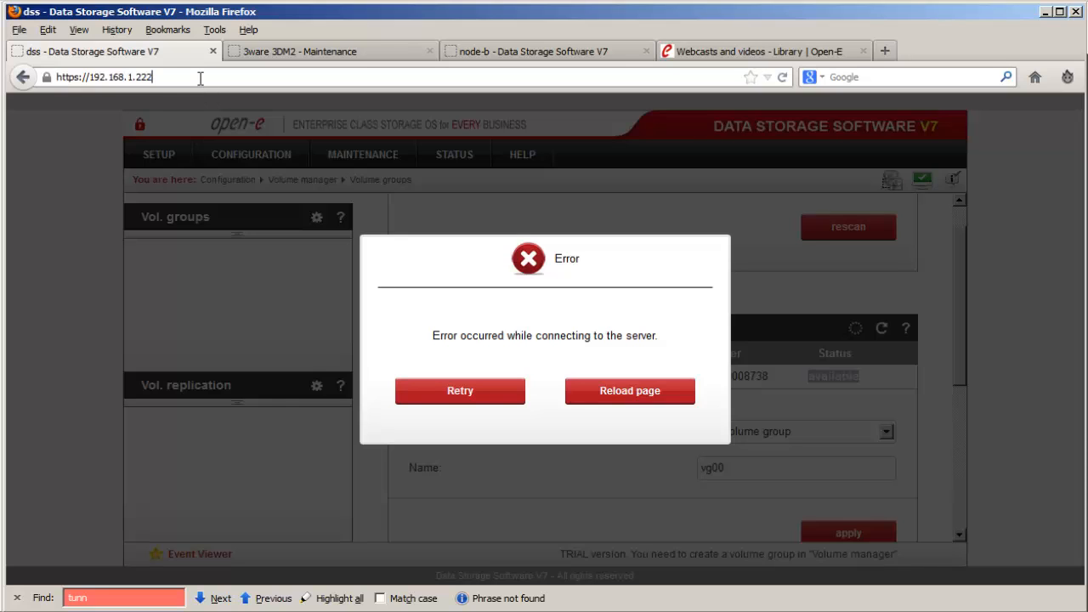
pyautogui.press('BackSpace')
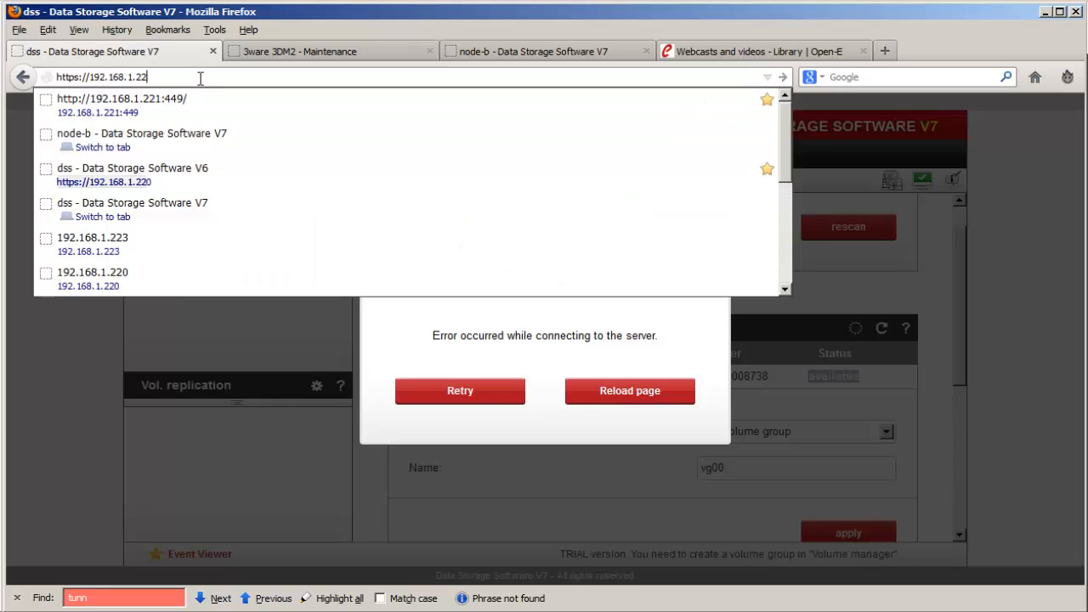
pyautogui.write('4')
pyautogui.press('Return')
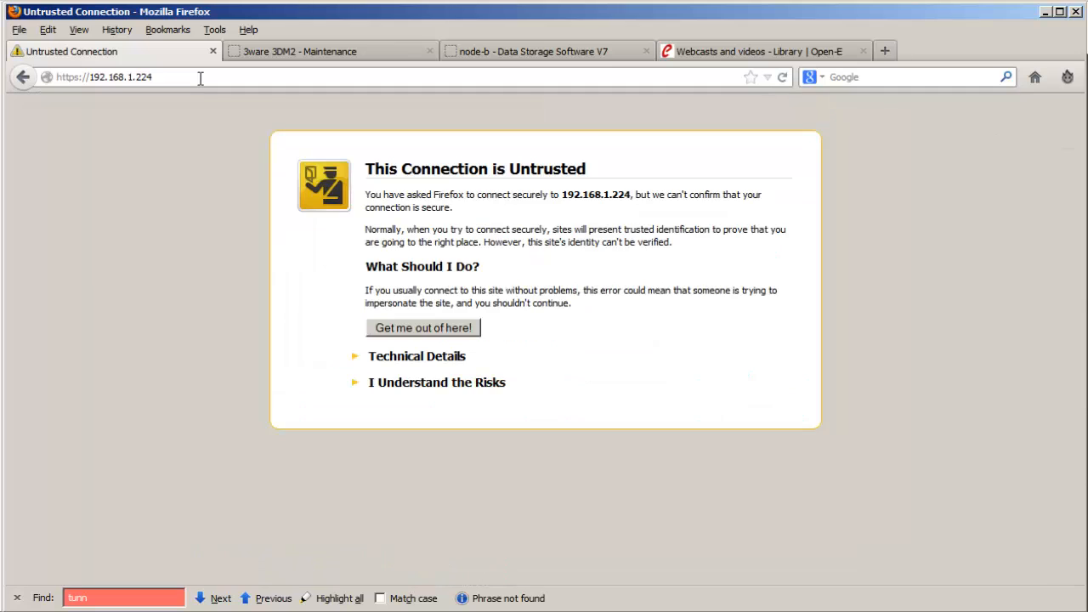
pyautogui.click(421, 385)
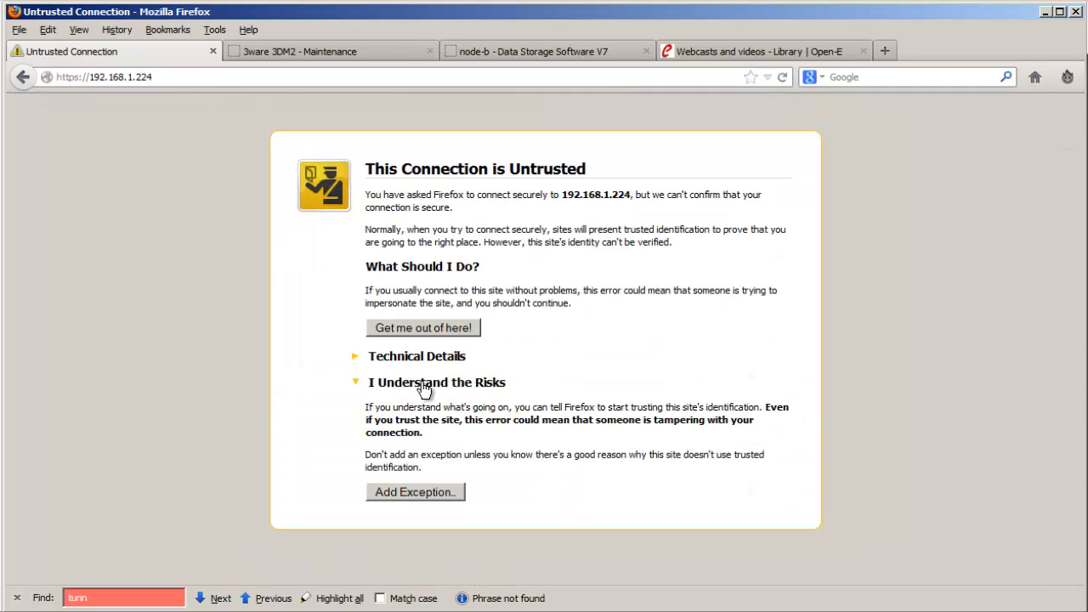
pyautogui.click(433, 493)
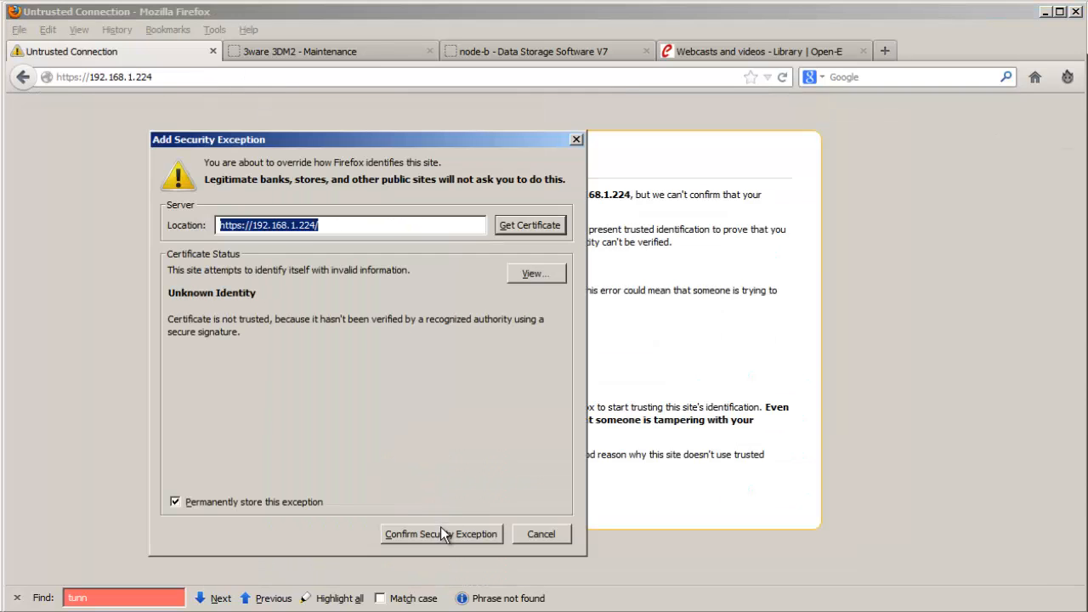
pyautogui.click(440, 532)
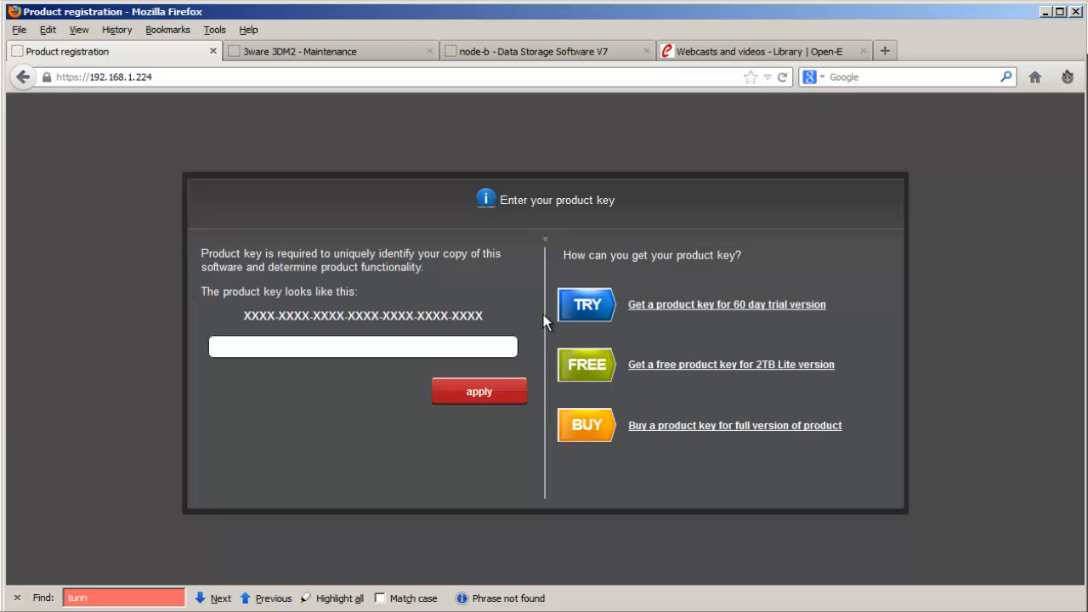
# - Review the free 2TB Lite registration page and the 60 day trial key request, leaving both without submitting anything
pyautogui.click(675, 366)
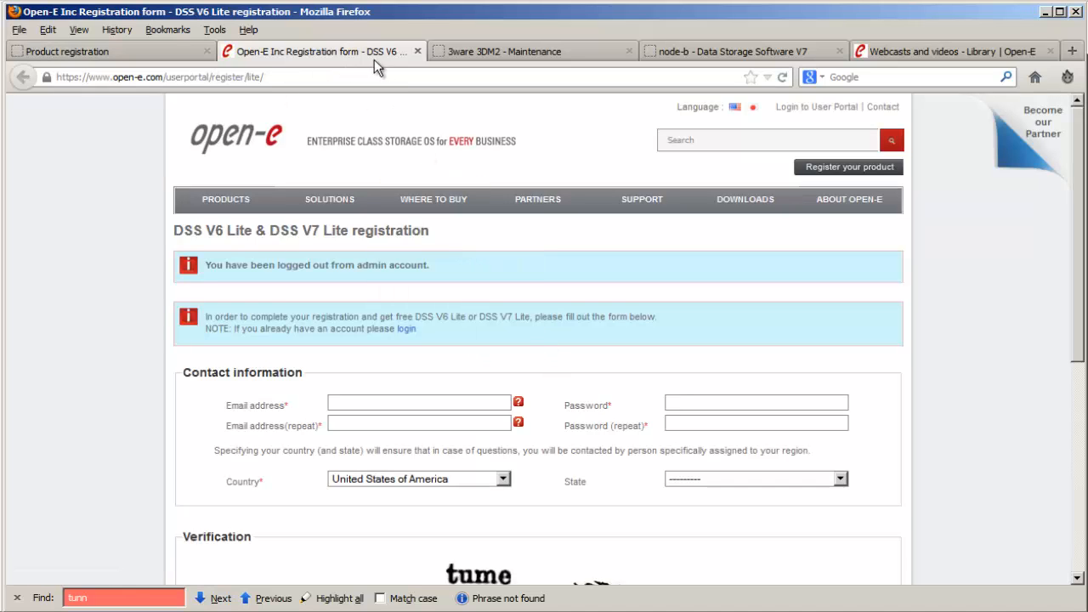
pyautogui.click(417, 51)
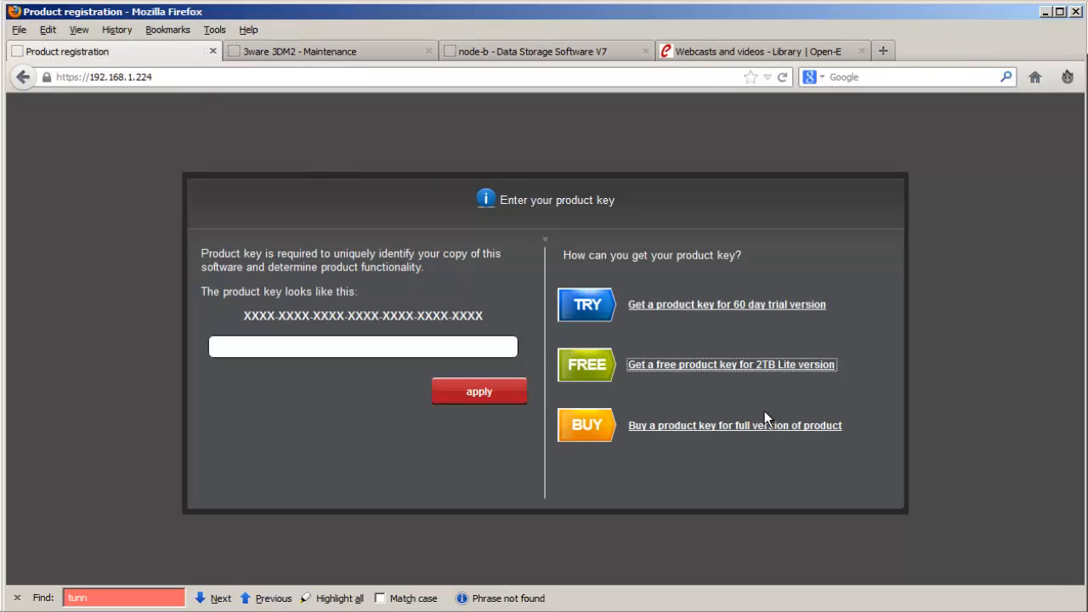
pyautogui.click(664, 309)
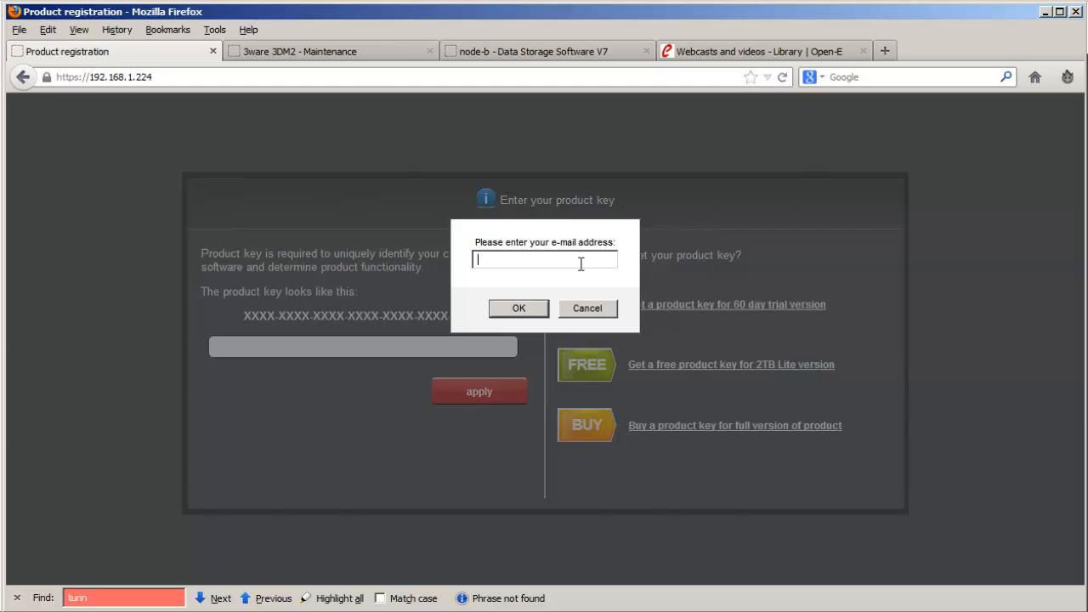
pyautogui.click(585, 314)
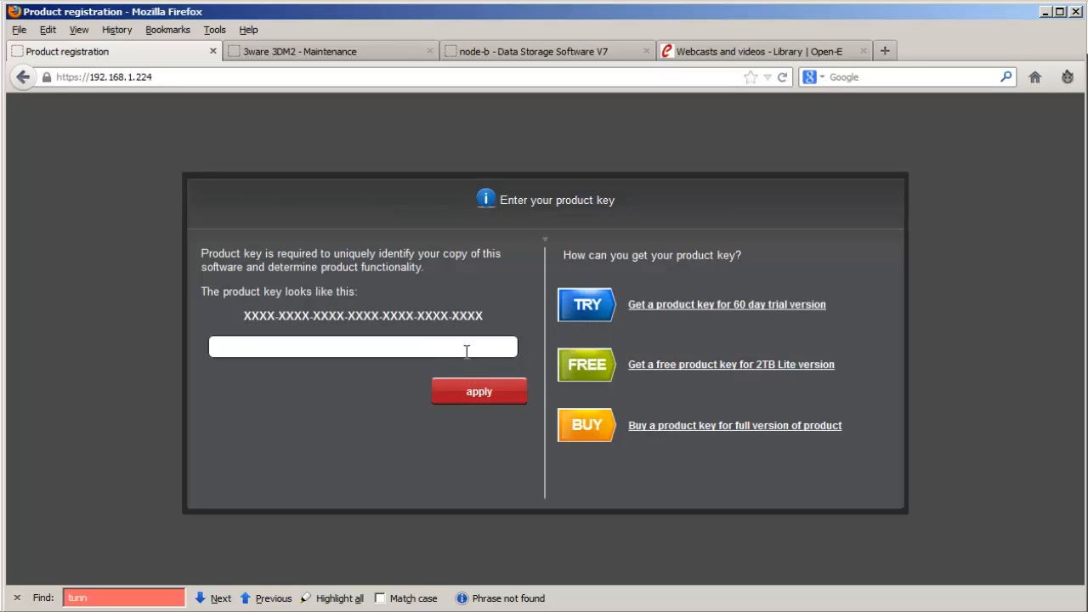
pyautogui.click(467, 351)
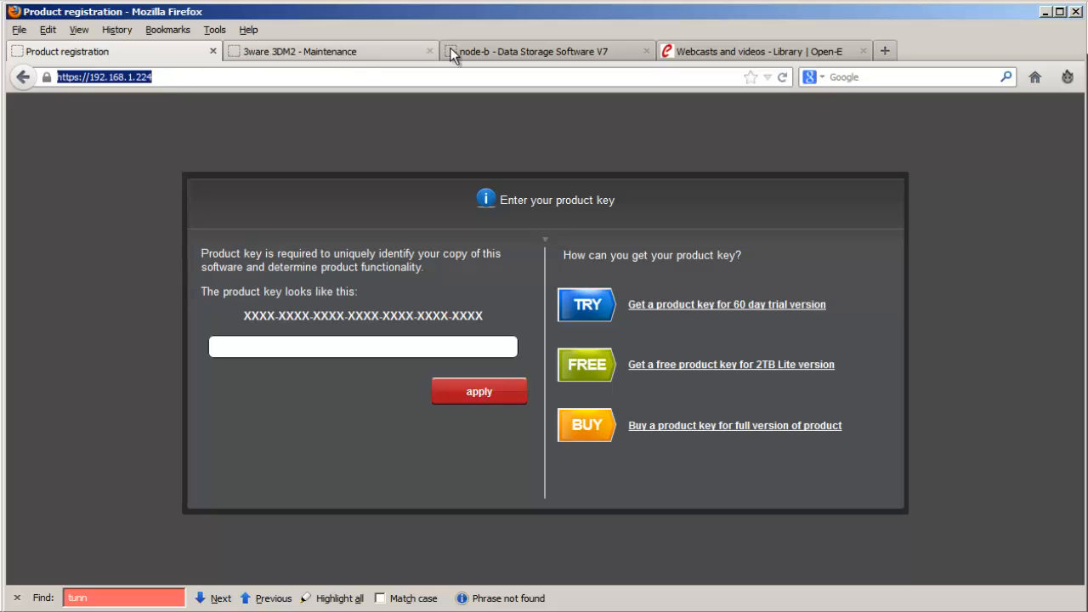
# - Switch to the vSphere Client and check the network address in the DSS-V7b console, releasing the cursor
pyautogui.moveTo(258, 611)
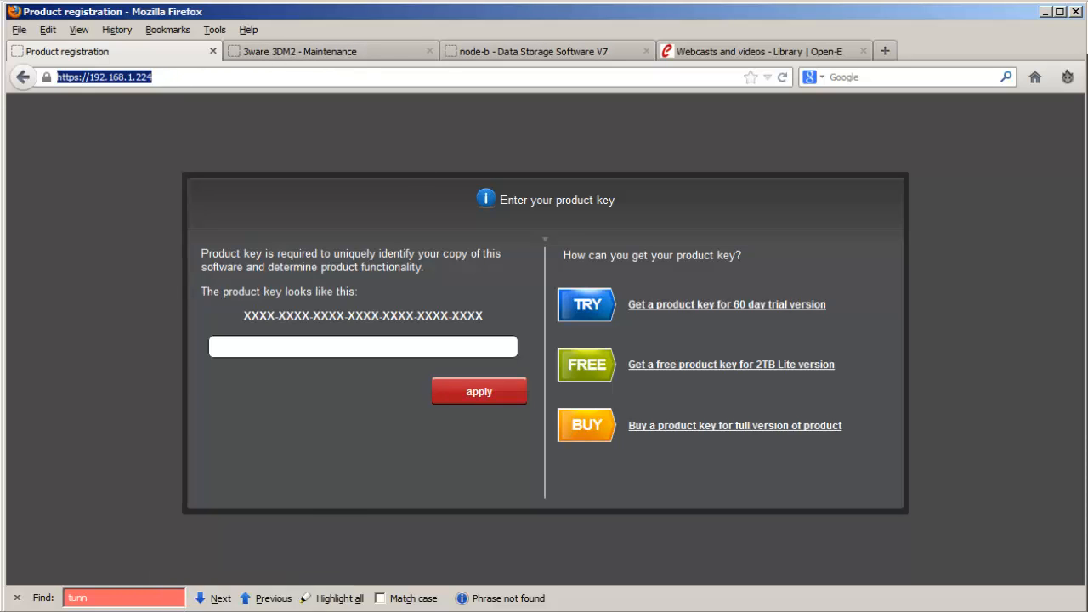
pyautogui.click(306, 611)
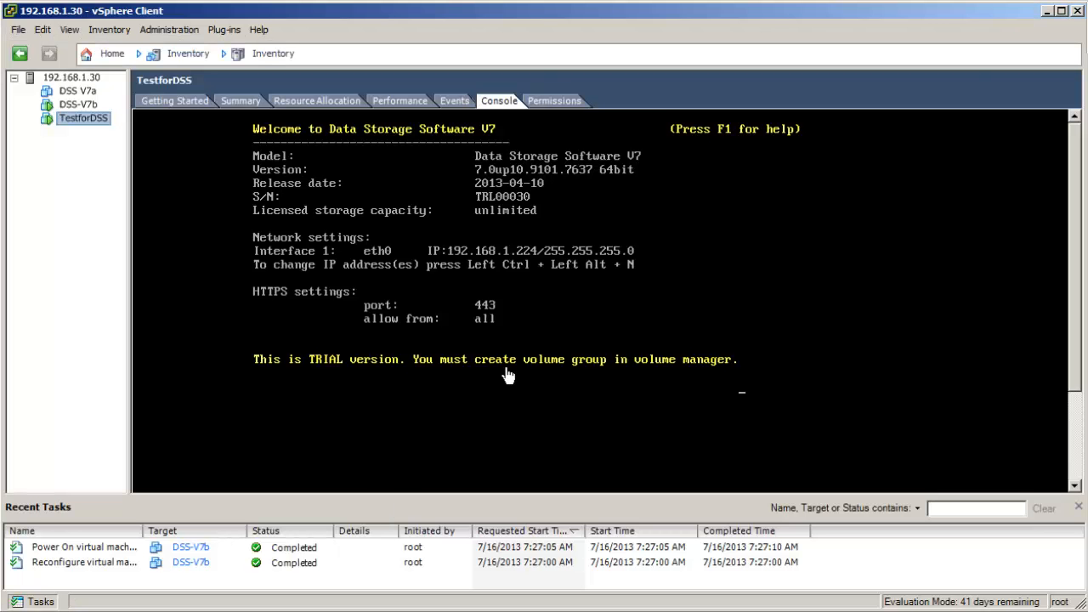
pyautogui.click(79, 104)
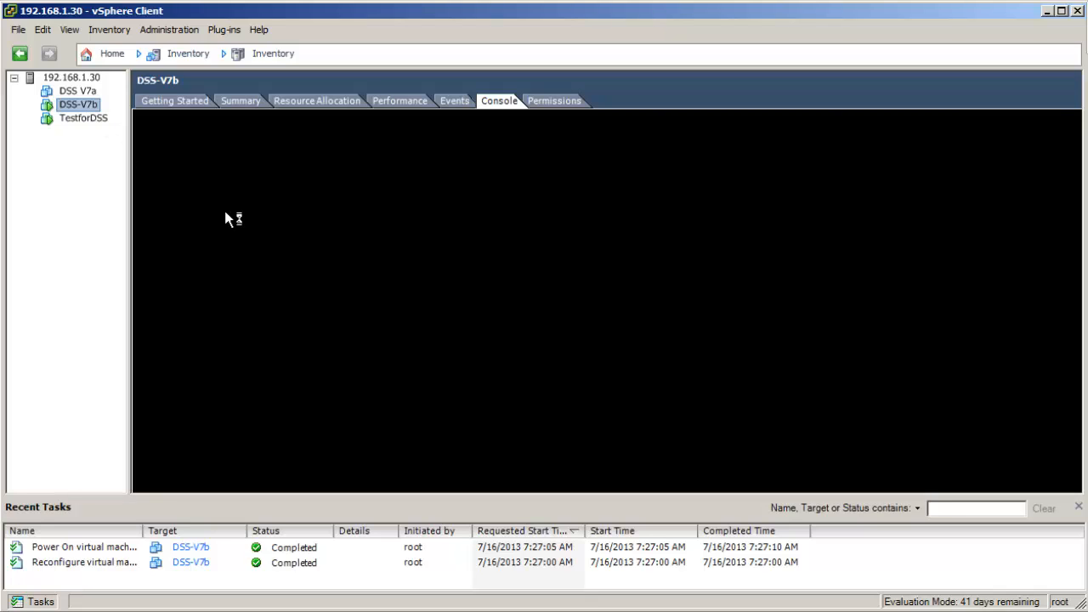
pyautogui.click(432, 277)
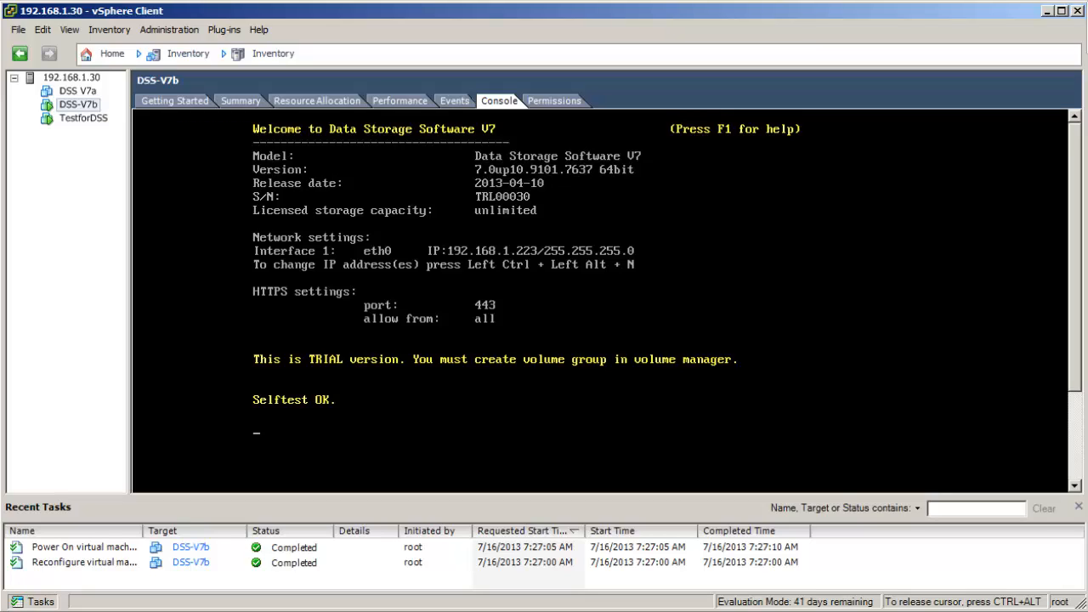
pyautogui.hotkey('ctrl', 'alt')
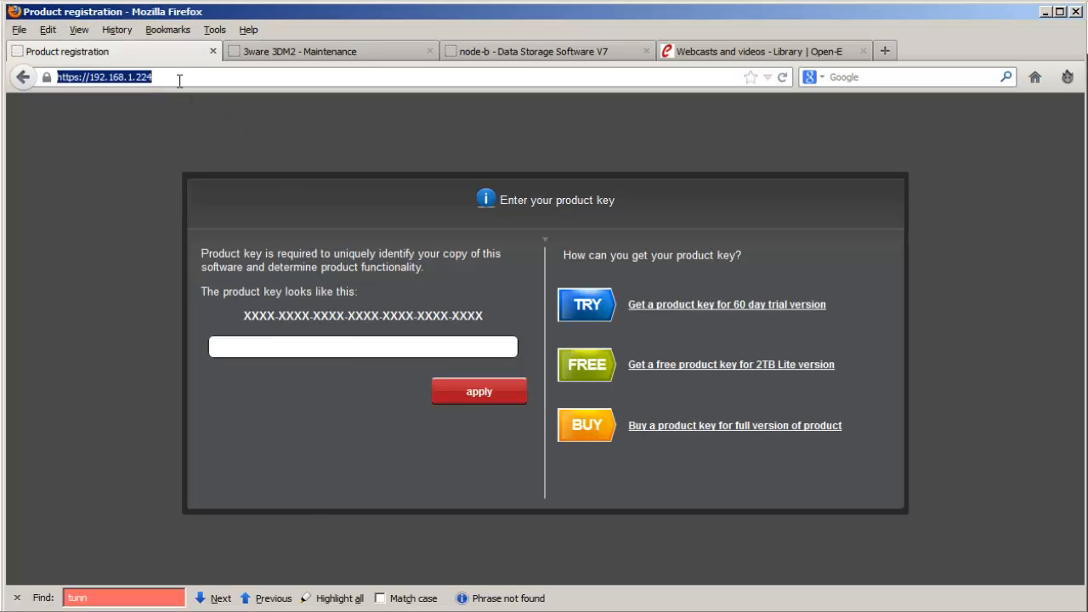
pyautogui.click(185, 77)
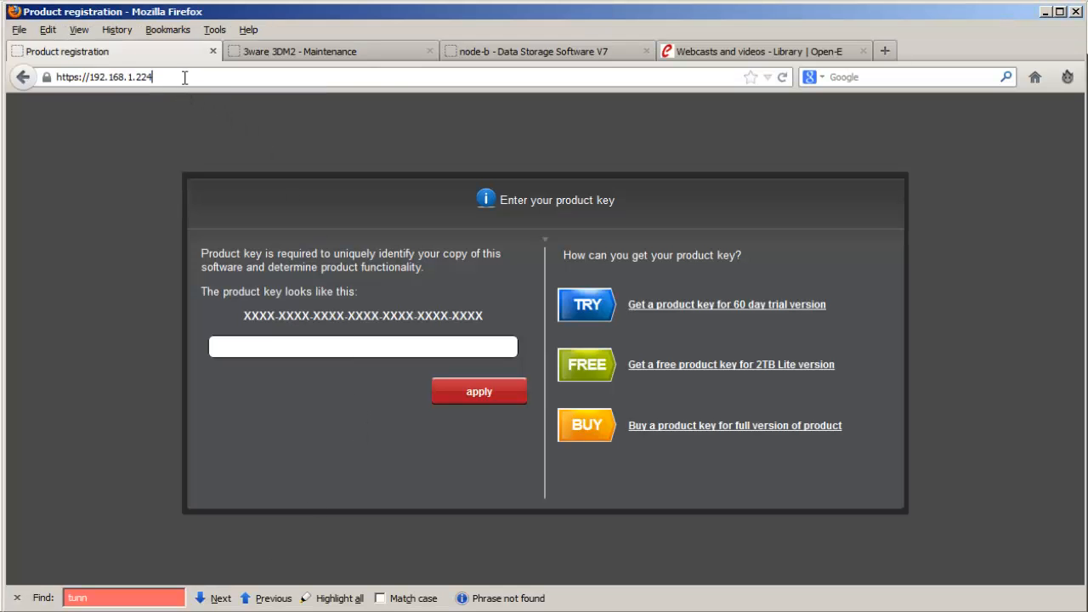
pyautogui.press('BackSpace')
pyautogui.write('3')
pyautogui.press('Return')
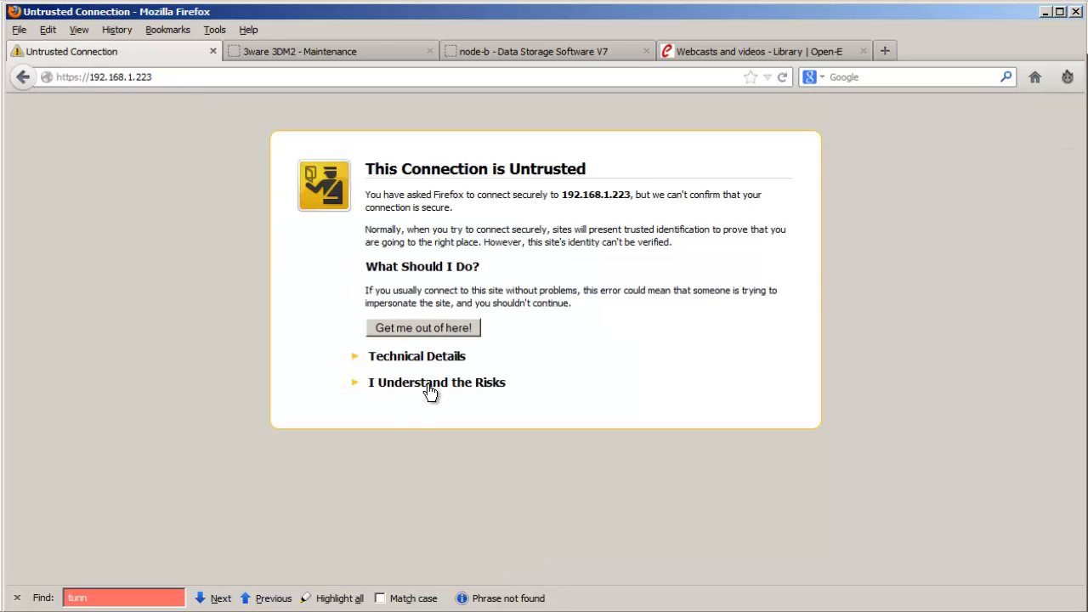
pyautogui.click(430, 384)
pyautogui.click(438, 493)
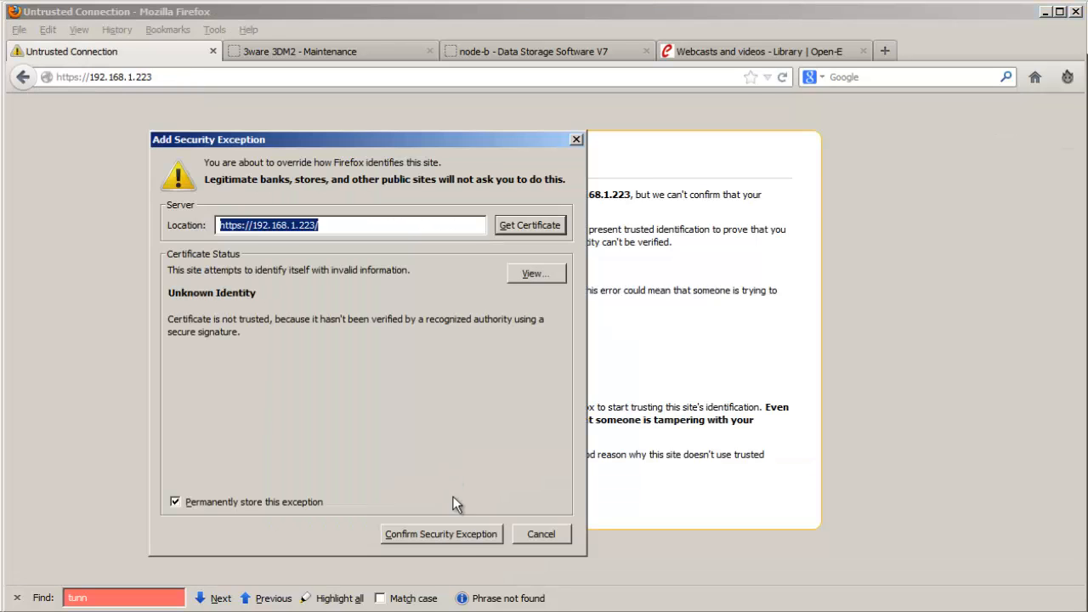
pyautogui.click(457, 540)
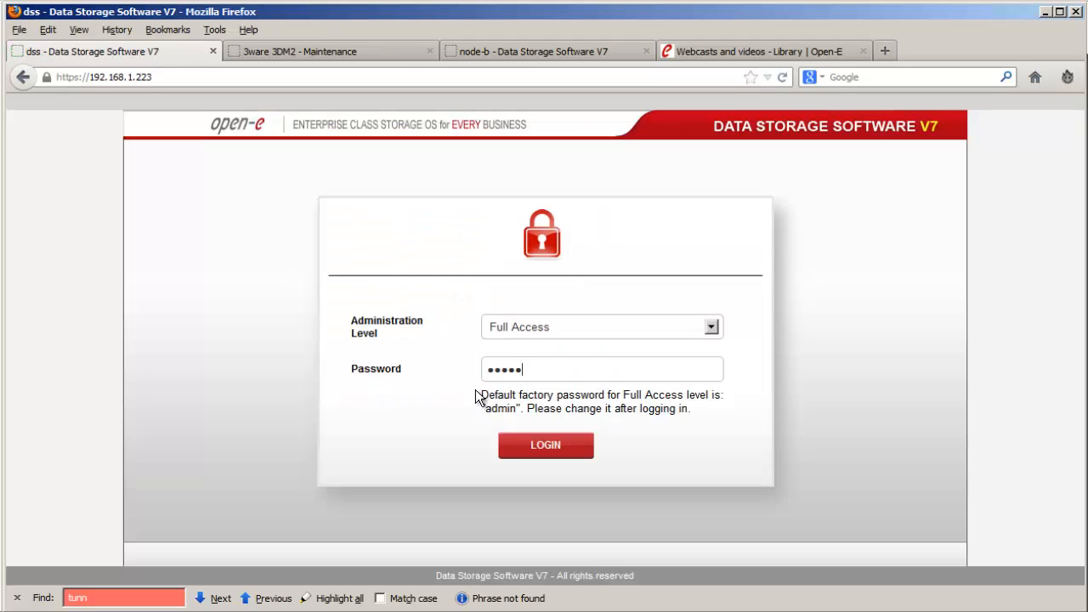
# - Log in at the Full Access level with the administrator password and highlight the product key in the product information
pyautogui.click(541, 457)
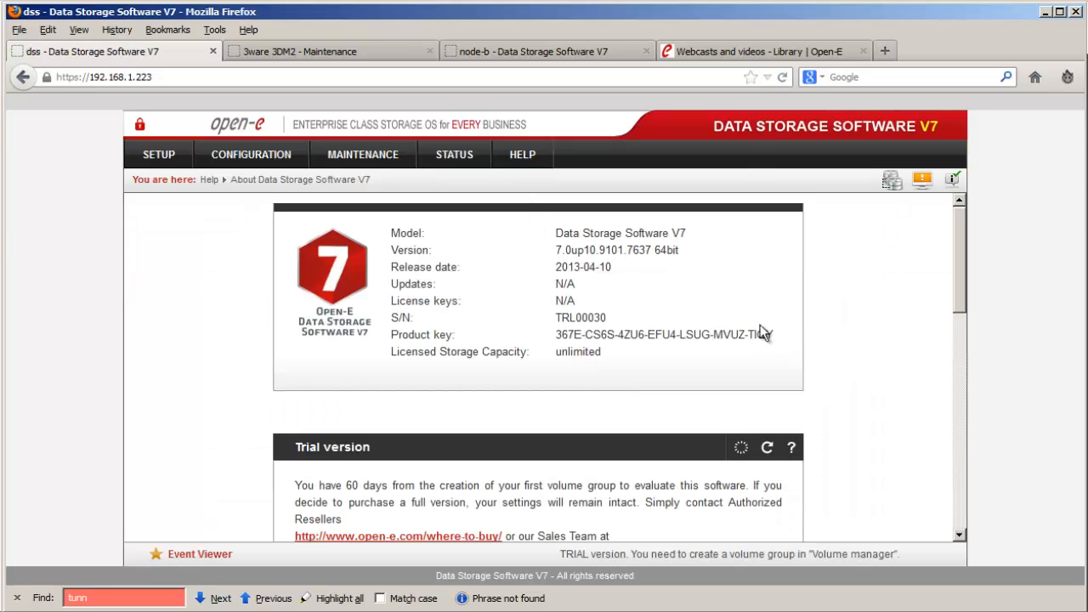
pyautogui.moveTo(612, 320); pyautogui.dragTo(775, 334)
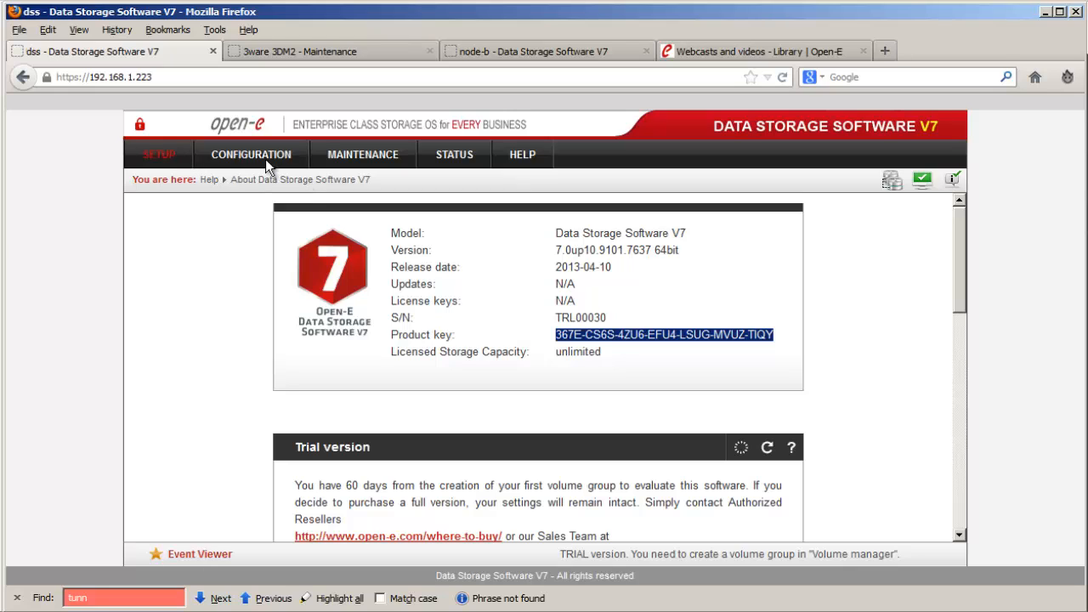
# - Open the Hardware RAID setup page and highlight the 3DM Management Utility instruction under 3ware manager
pyautogui.click(170, 152)
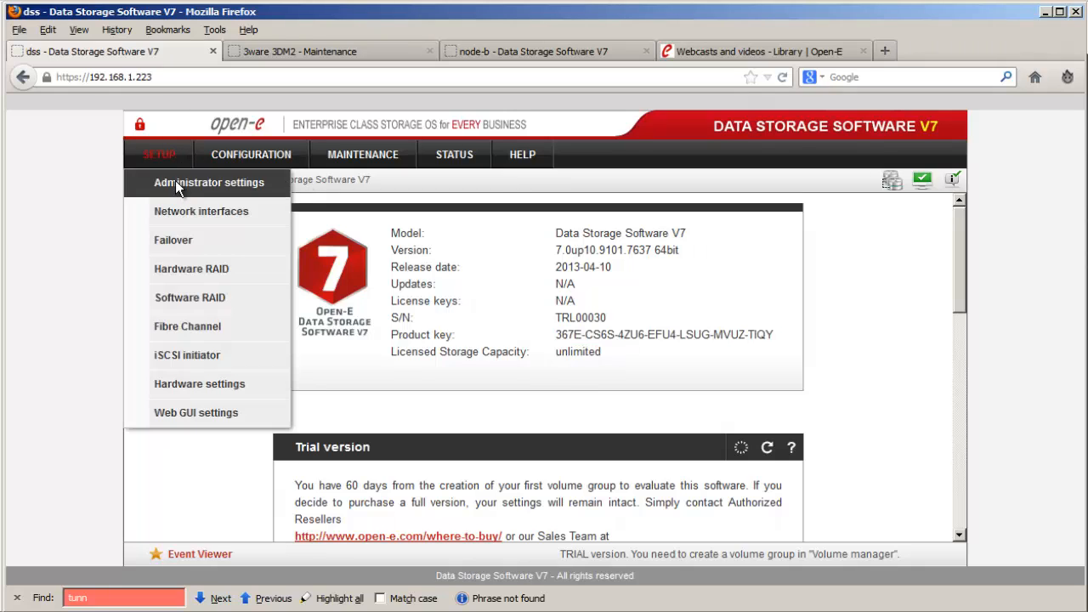
pyautogui.click(223, 271)
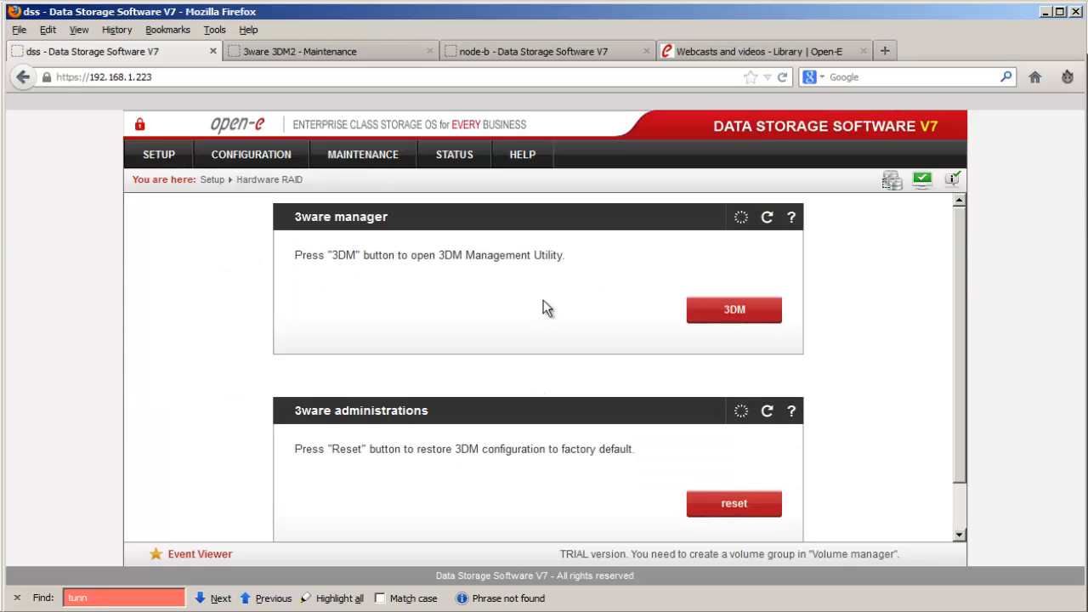
pyautogui.moveTo(562, 255); pyautogui.dragTo(275, 224)
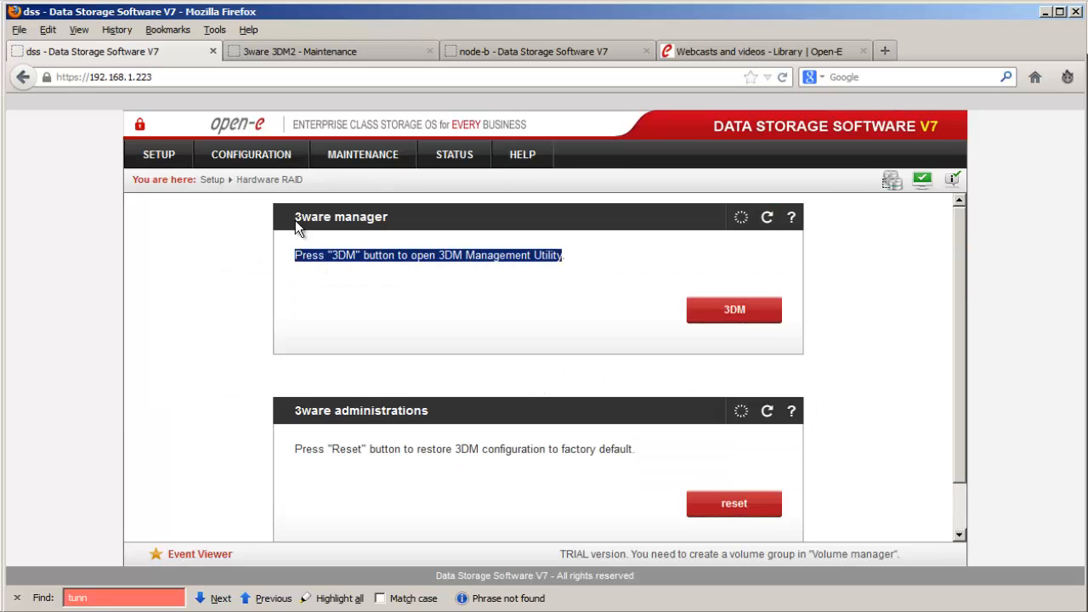
# - Open the Volume groups page of the volume manager and check the RAID unit listed in the Unit manager
pyautogui.click(282, 166)
pyautogui.moveTo(301, 185)
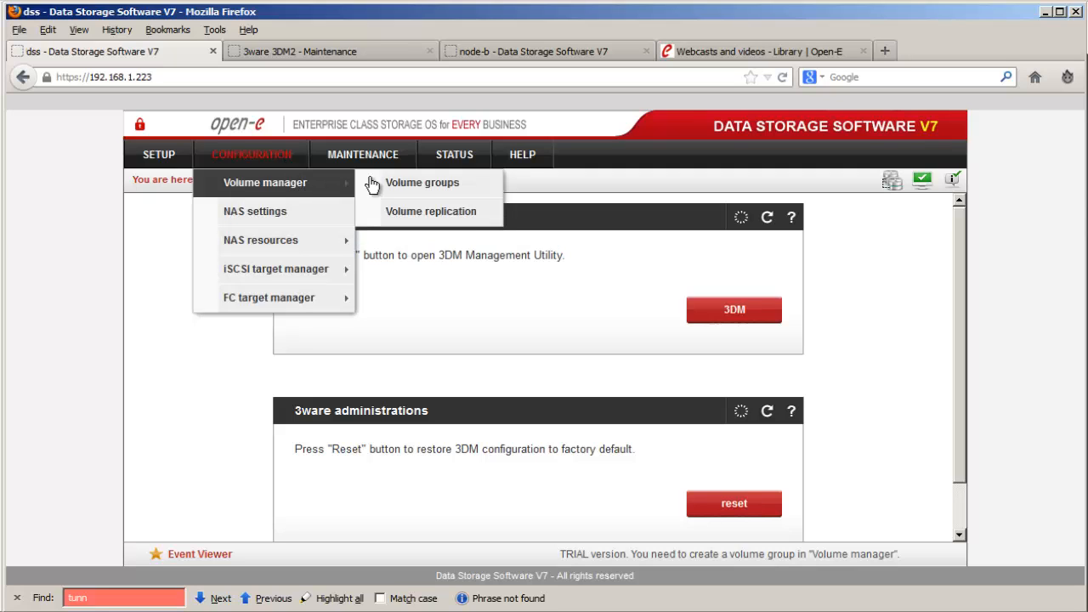
pyautogui.click(442, 184)
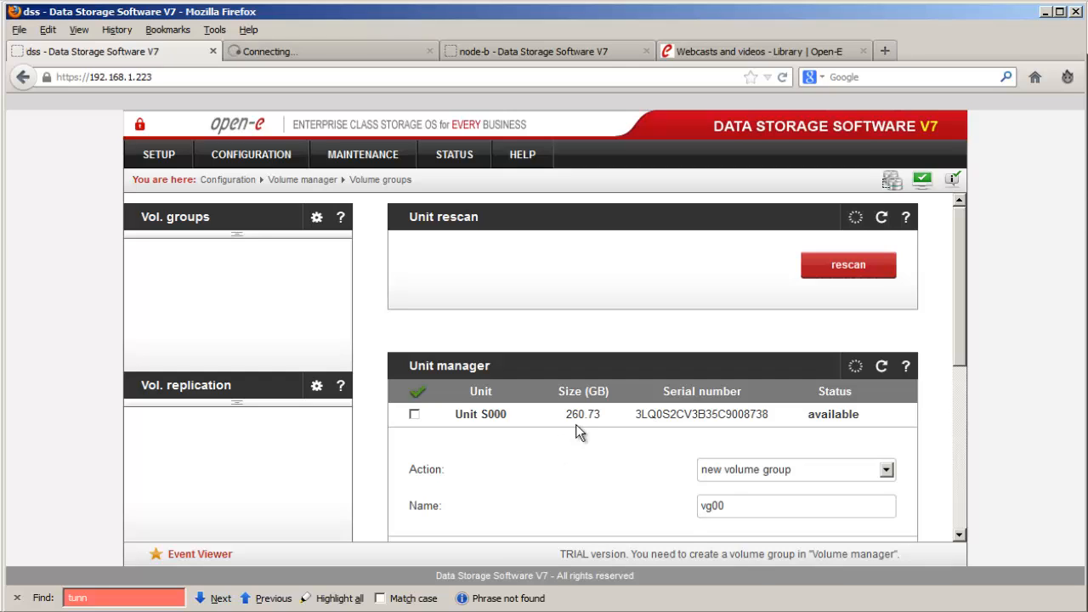
# - Switch to the Open-E Webcasts and videos library and return to the start of the page to review the recorded webinars
pyautogui.click(716, 49)
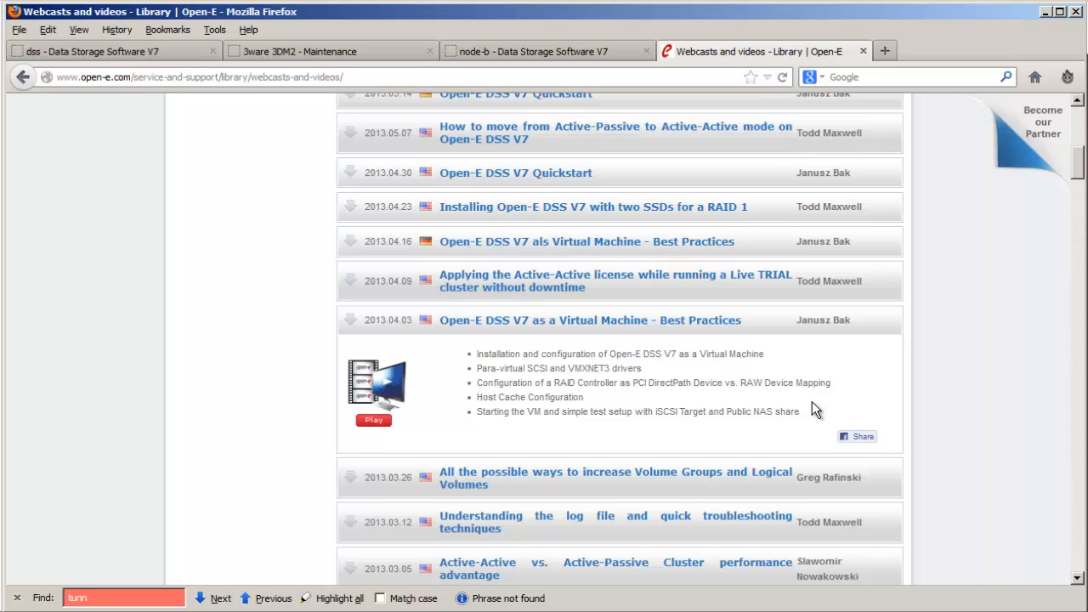
pyautogui.scroll(10, 812, 408)
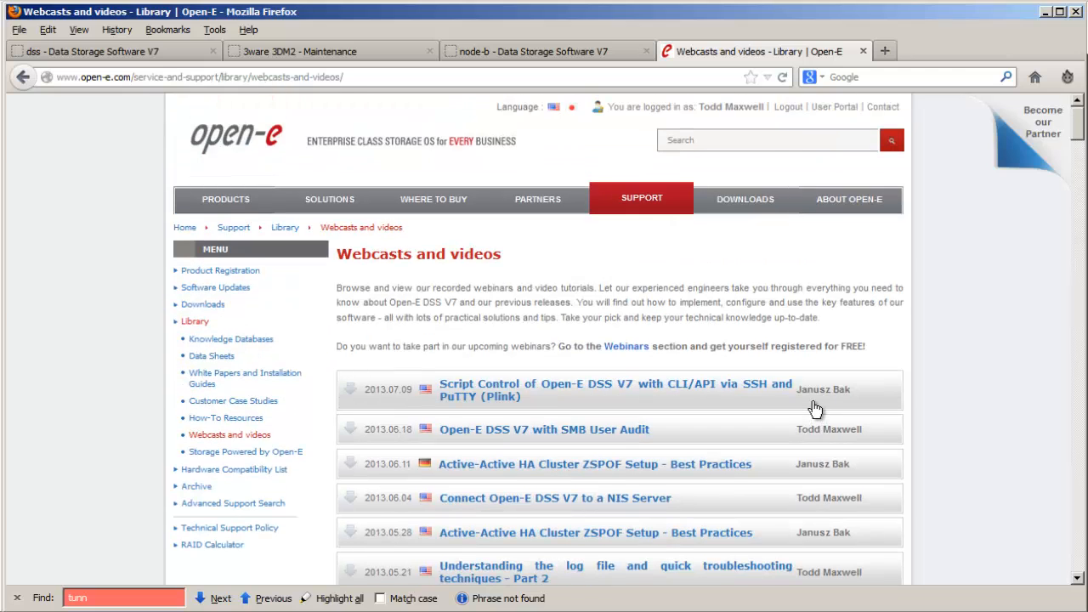